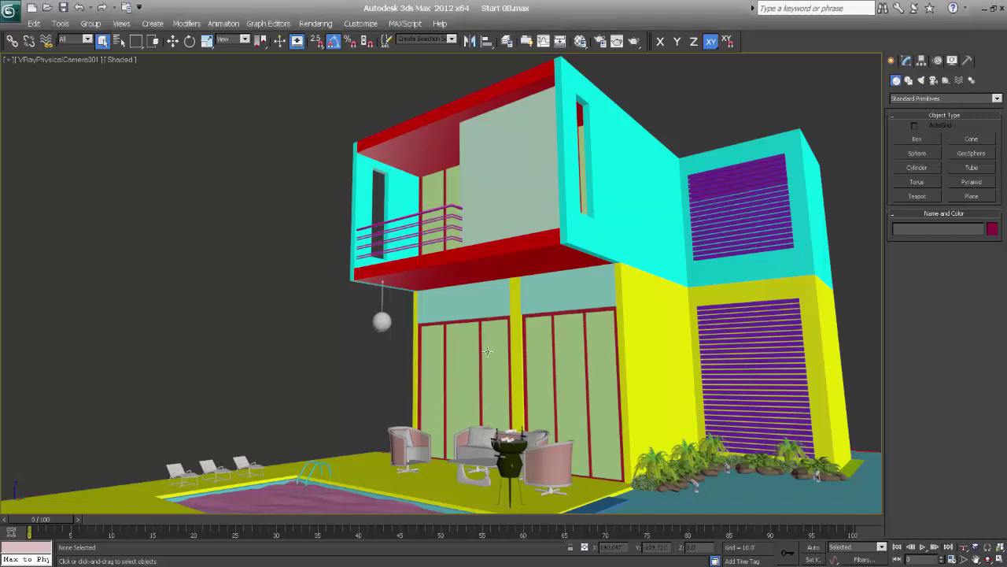
# - Make one copy of the hanging lamp under the balcony, placing it beside the original along the Y axis
pyautogui.click(383, 321)
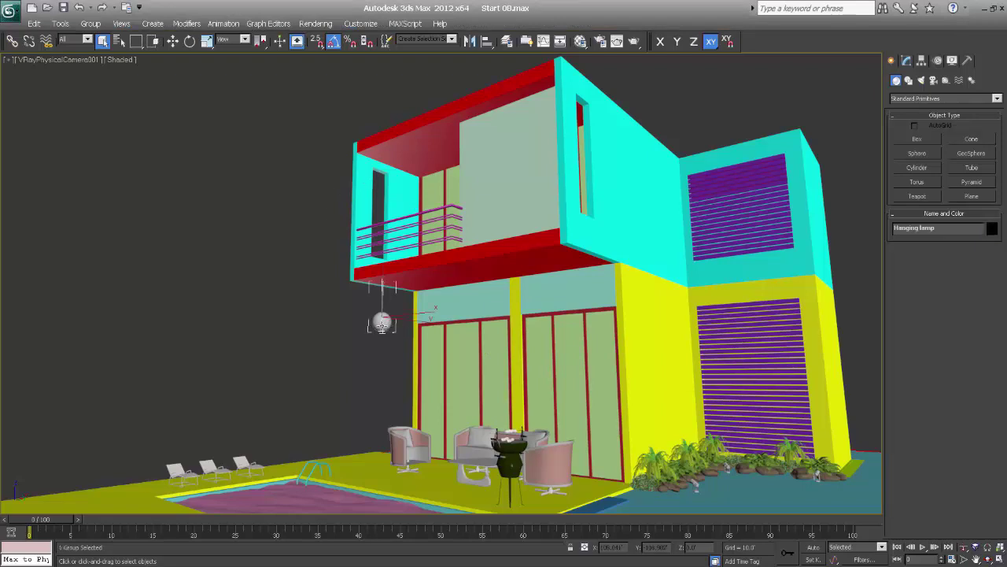
pyautogui.press('p')
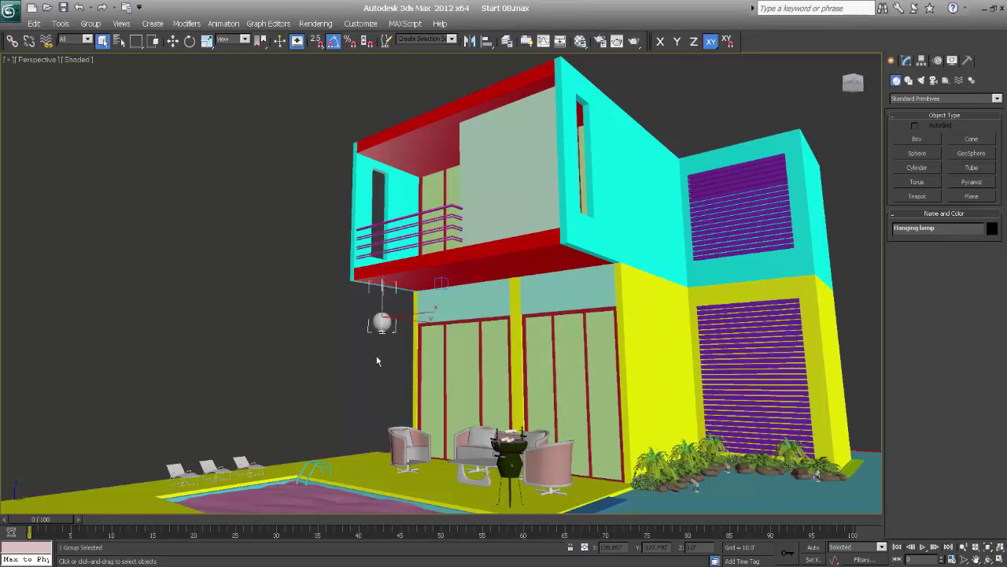
pyautogui.press('z')
pyautogui.scroll(4, 384, 364)
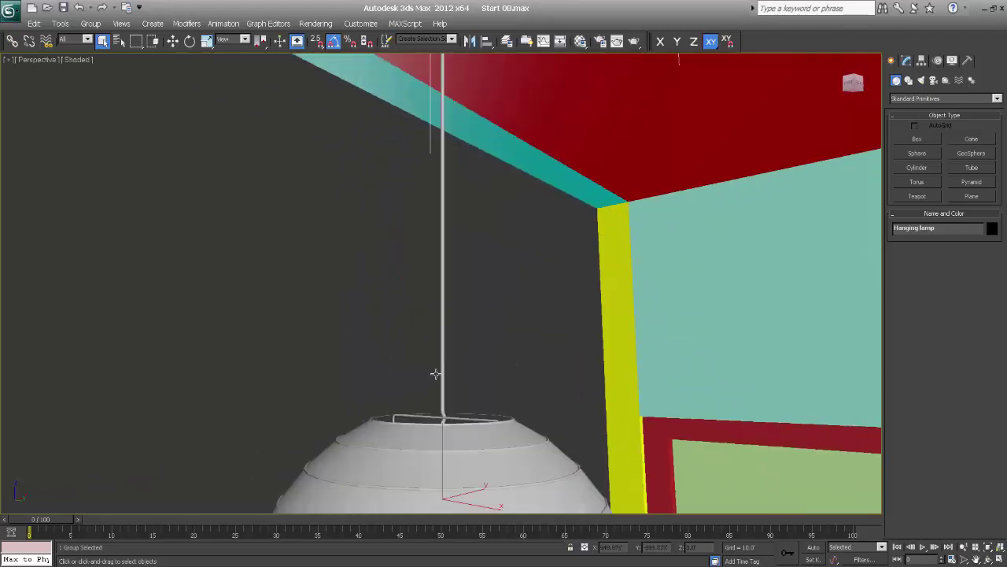
pyautogui.press('z')
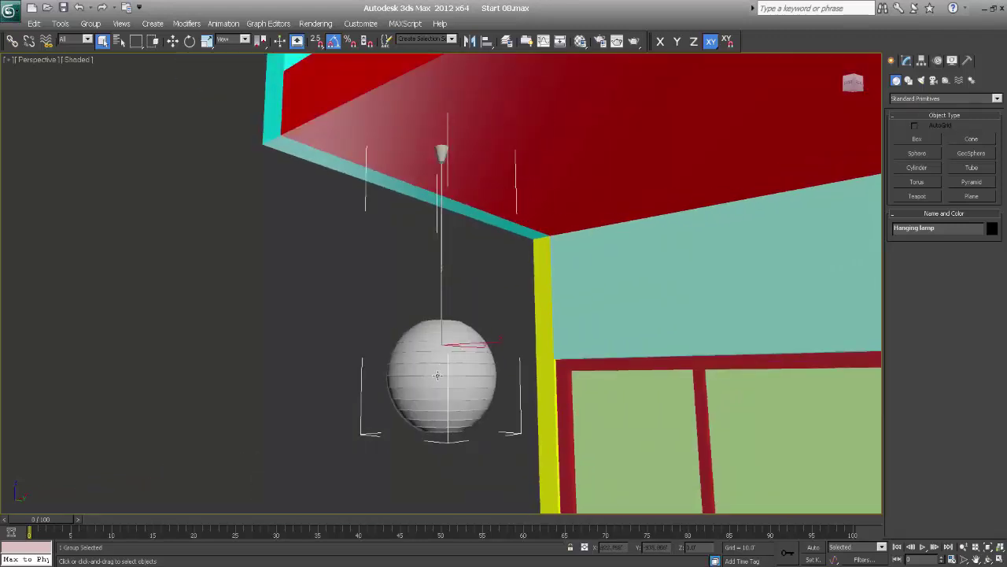
pyautogui.press('w')
pyautogui.moveTo(477, 360)
pyautogui.keyDown('alt'); pyautogui.mouseDown(button='middle')
pyautogui.moveTo(438, 383)
pyautogui.moveTo(469, 366)
pyautogui.mouseUp(button='middle'); pyautogui.keyUp('alt')
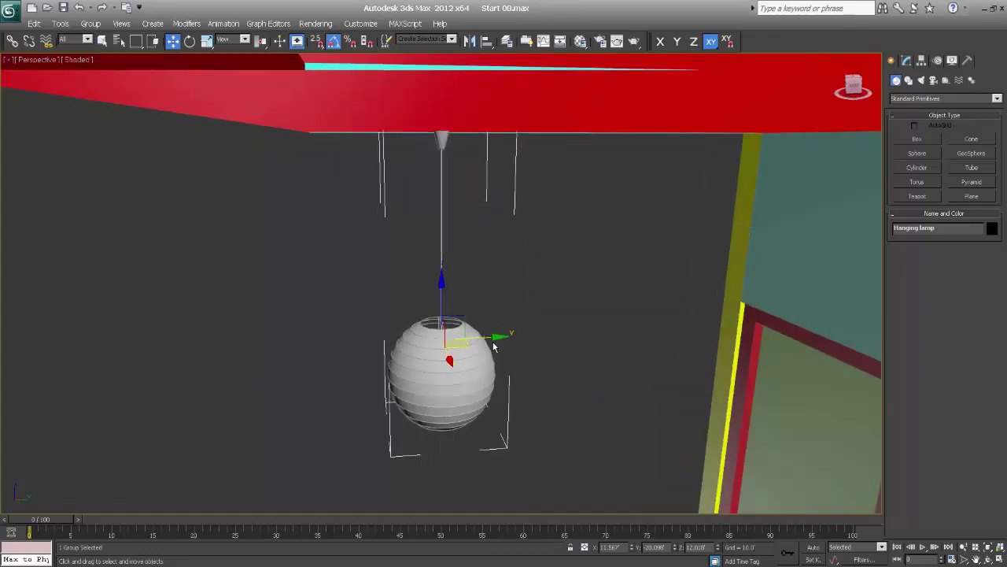
pyautogui.keyDown('shift'); pyautogui.moveTo(492, 338); pyautogui.dragTo(608, 332); pyautogui.keyUp('shift')
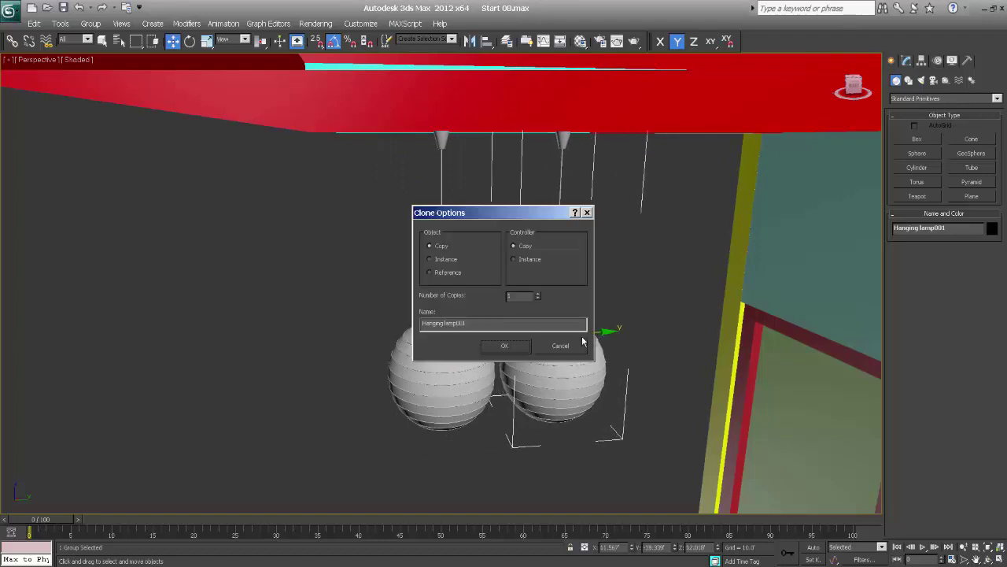
pyautogui.click(505, 346)
# - Uniformly scale down the copied lamp and raise it so its top mount meets the balcony's underside
pyautogui.press('r')
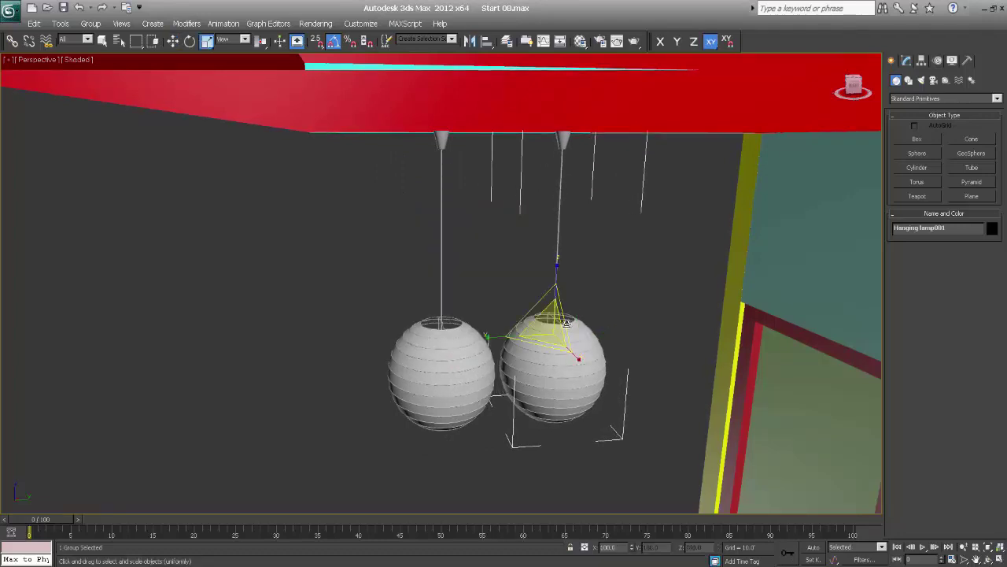
pyautogui.moveTo(554, 325); pyautogui.dragTo(551, 354)
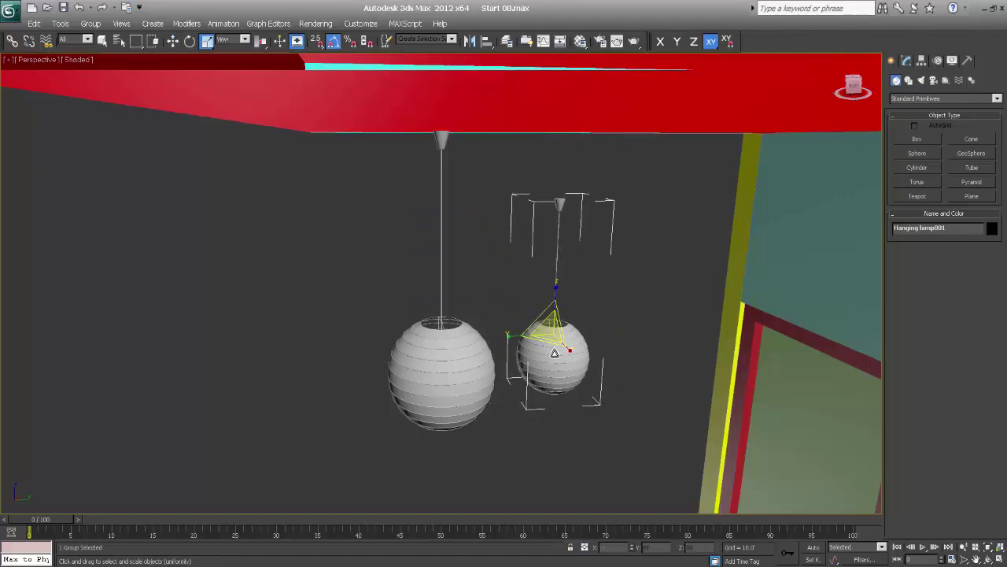
pyautogui.press('w')
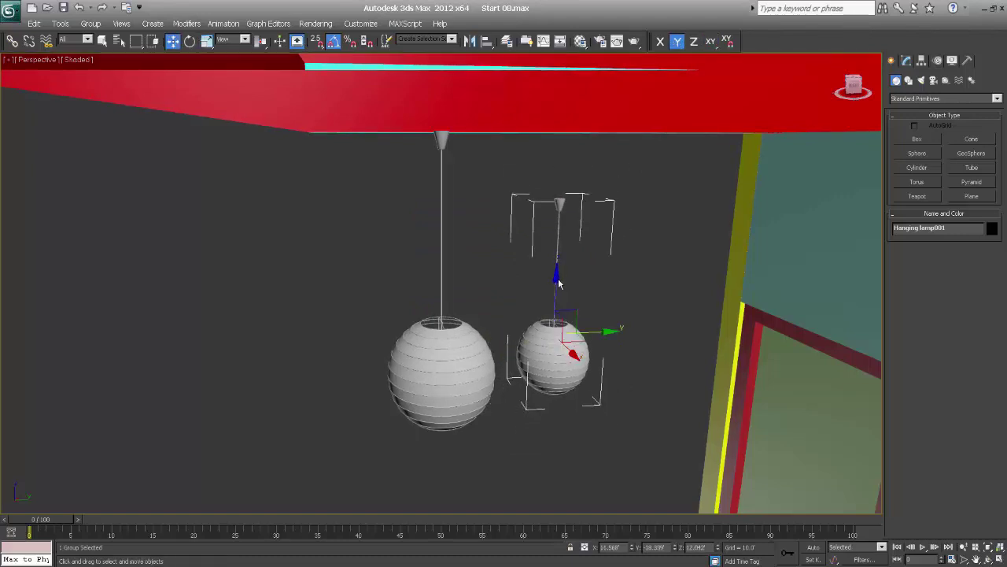
pyautogui.moveTo(557, 274); pyautogui.dragTo(549, 214)
pyautogui.keyDown('alt'); pyautogui.moveTo(559, 240); pyautogui.dragTo(561, 230, button='middle'); pyautogui.keyUp('alt')
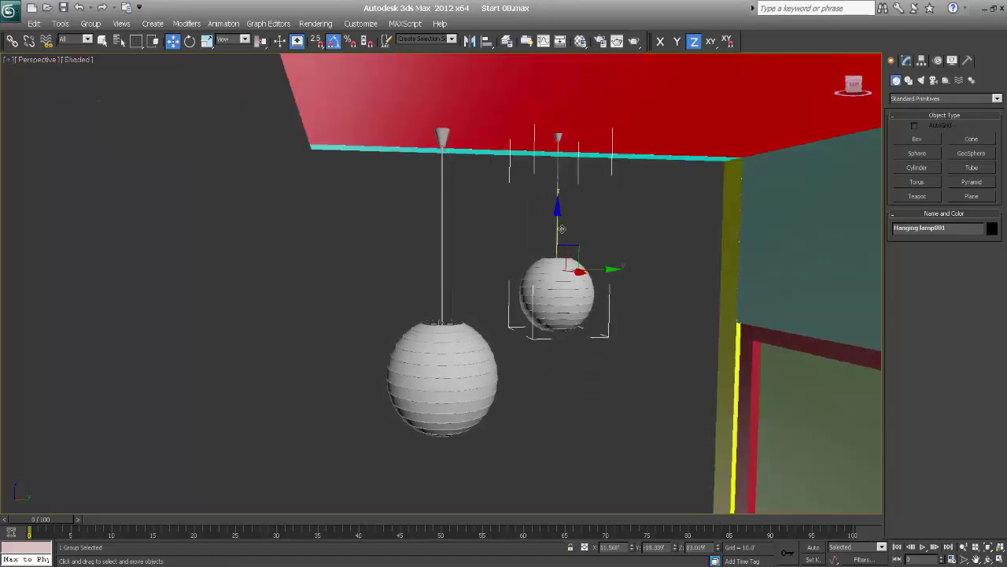
pyautogui.moveTo(555, 221); pyautogui.dragTo(558, 223)
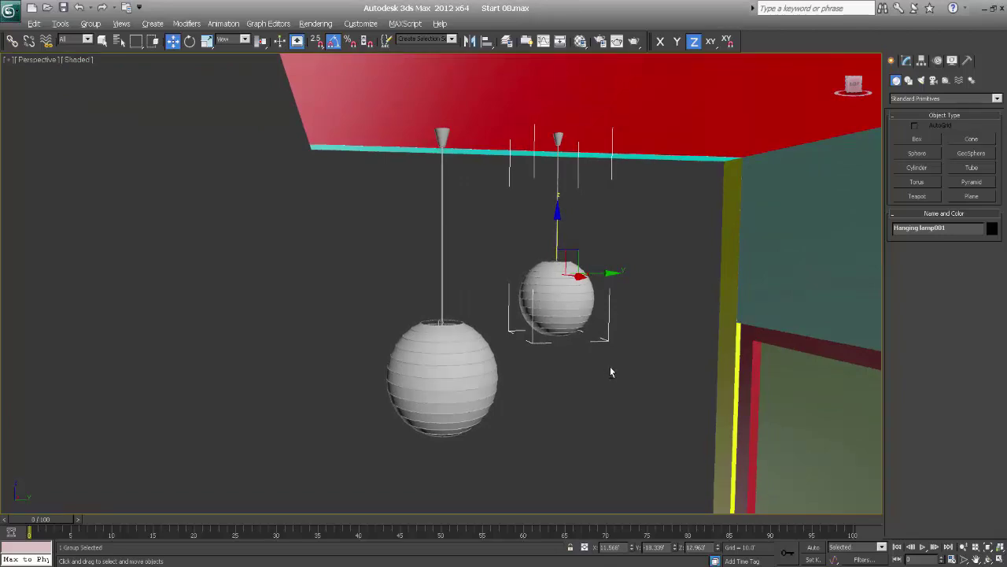
# - In the top view, copy the small lamp diagonally in the XY plane to create a third hanging lamp
pyautogui.keyDown('alt'); pyautogui.moveTo(611, 372); pyautogui.dragTo(656, 367, button='middle'); pyautogui.keyUp('alt')
pyautogui.press('t')
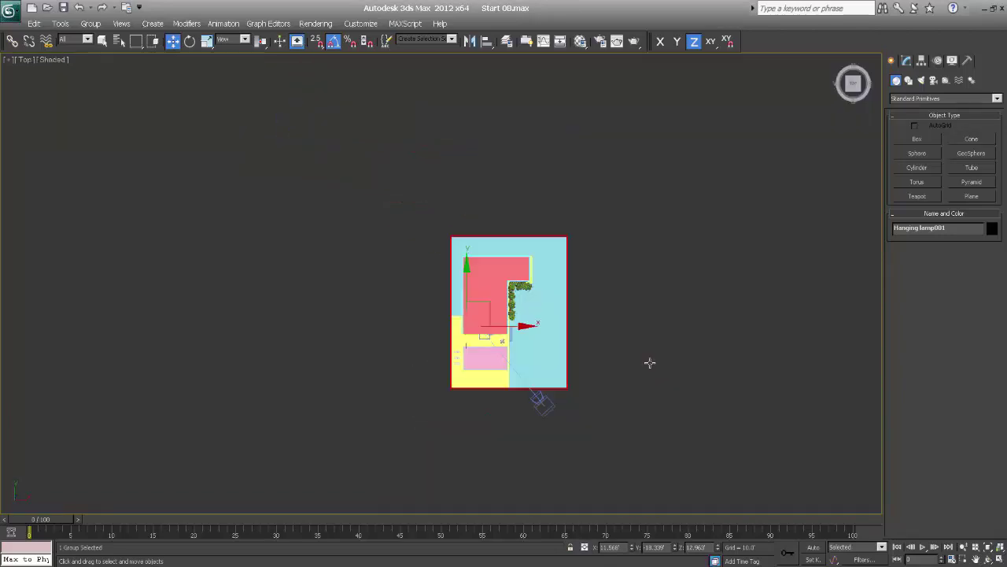
pyautogui.press('z')
pyautogui.scroll(-10, 566, 345)
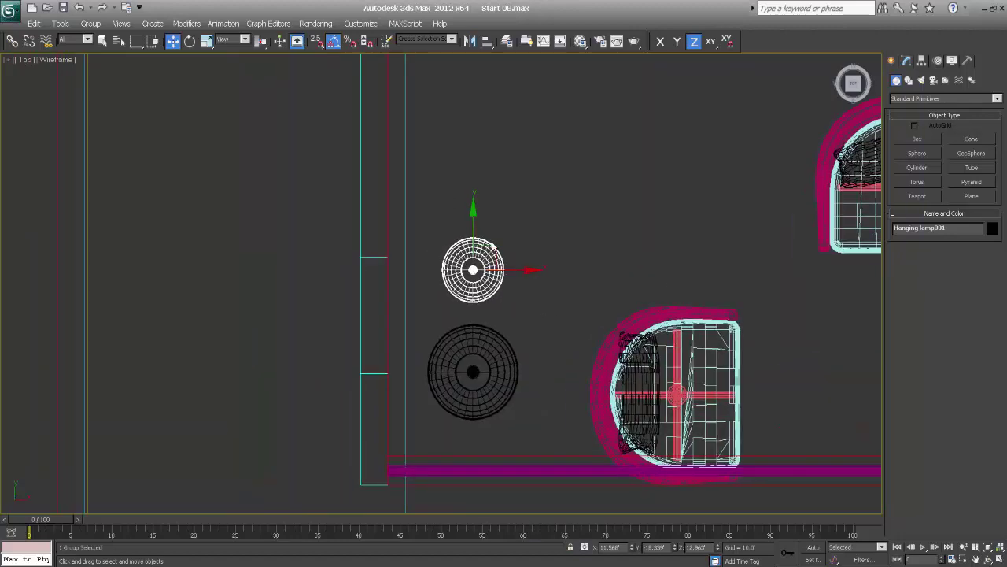
pyautogui.keyDown('shift'); pyautogui.moveTo(497, 250); pyautogui.dragTo(557, 291); pyautogui.keyUp('shift')
pyautogui.click(504, 346)
pyautogui.press('p')
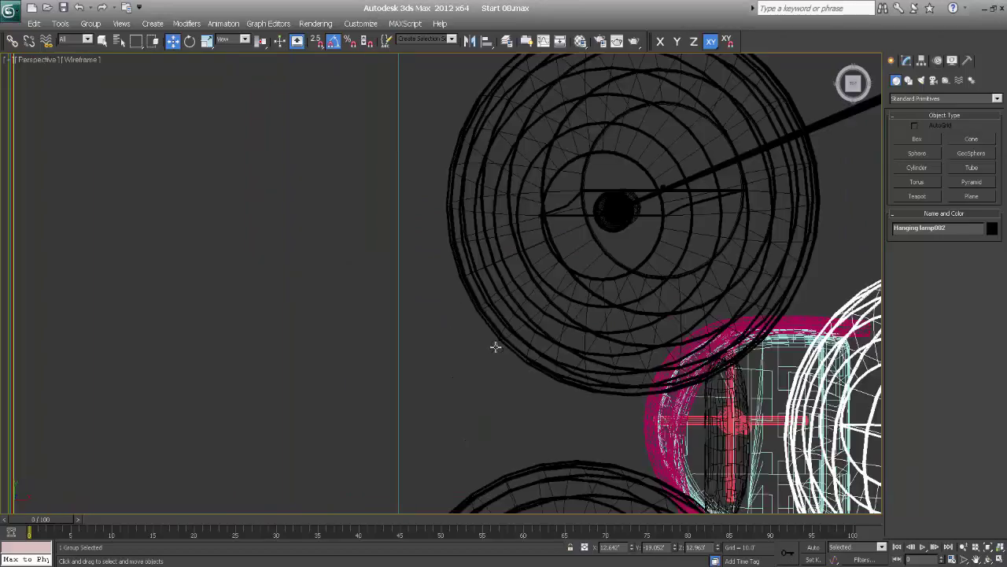
pyautogui.press('z')
pyautogui.moveTo(484, 375)
pyautogui.keyDown('alt'); pyautogui.mouseDown(button='middle')
pyautogui.moveTo(447, 317)
pyautogui.moveTo(442, 360)
pyautogui.moveTo(426, 330)
pyautogui.moveTo(431, 372)
pyautogui.mouseUp(button='middle'); pyautogui.keyUp('alt')
pyautogui.press('F3')
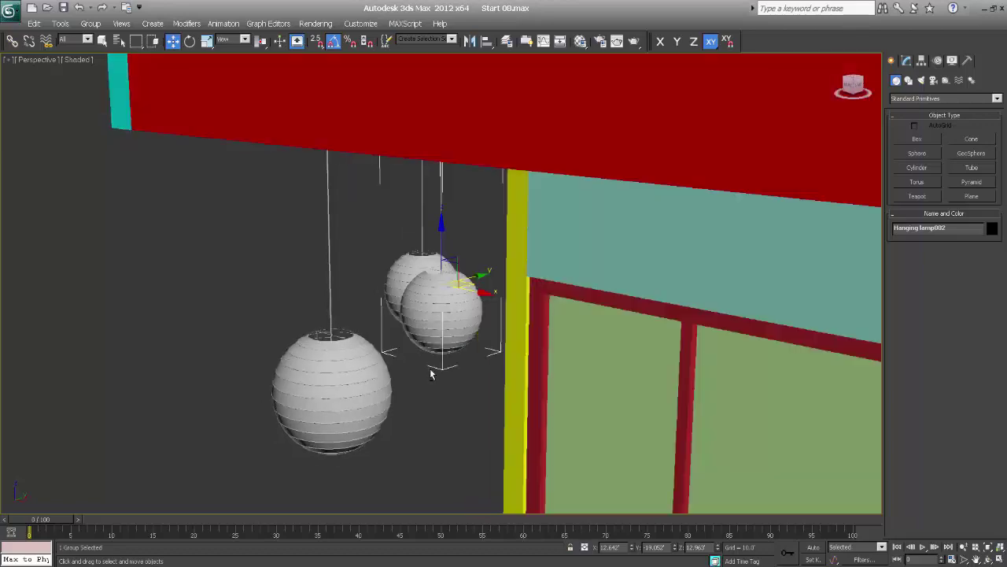
# - Reposition the third lamp toward the balcony's front edge, at about X 12.73' and Y -20.65', to cluster it with the other two
pyautogui.press('t')
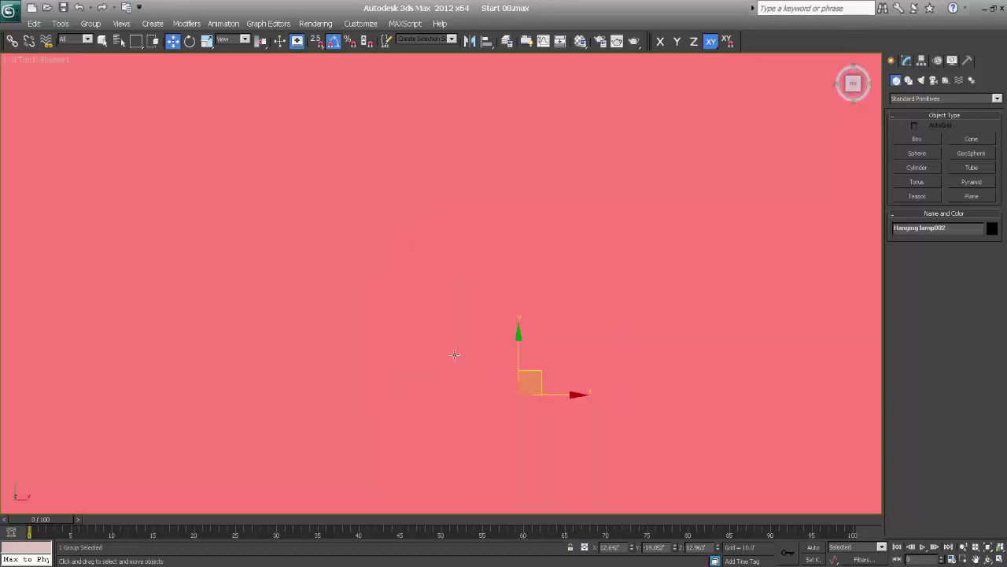
pyautogui.press('F3')
pyautogui.scroll(-5, 468, 361)
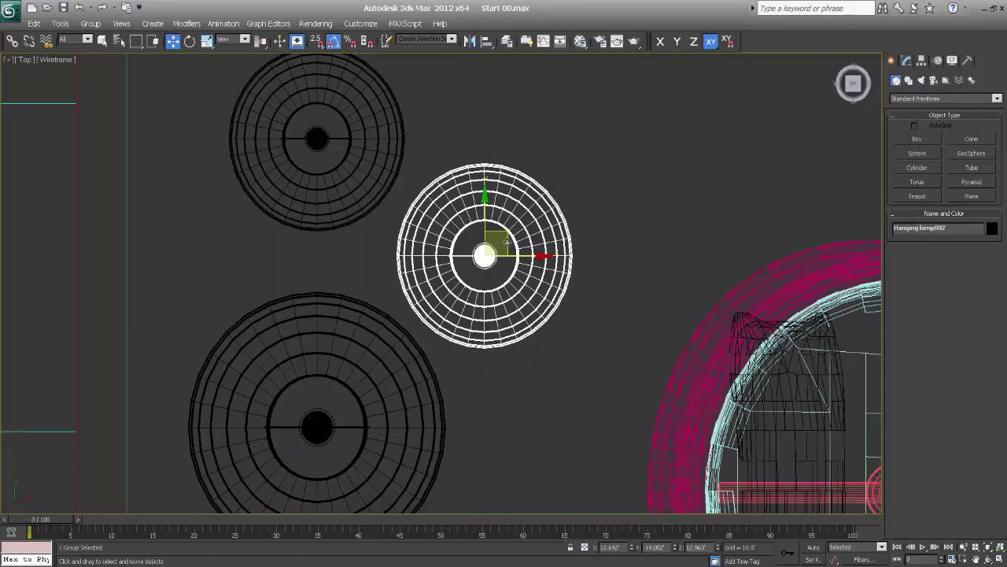
pyautogui.moveTo(506, 239); pyautogui.dragTo(521, 257)
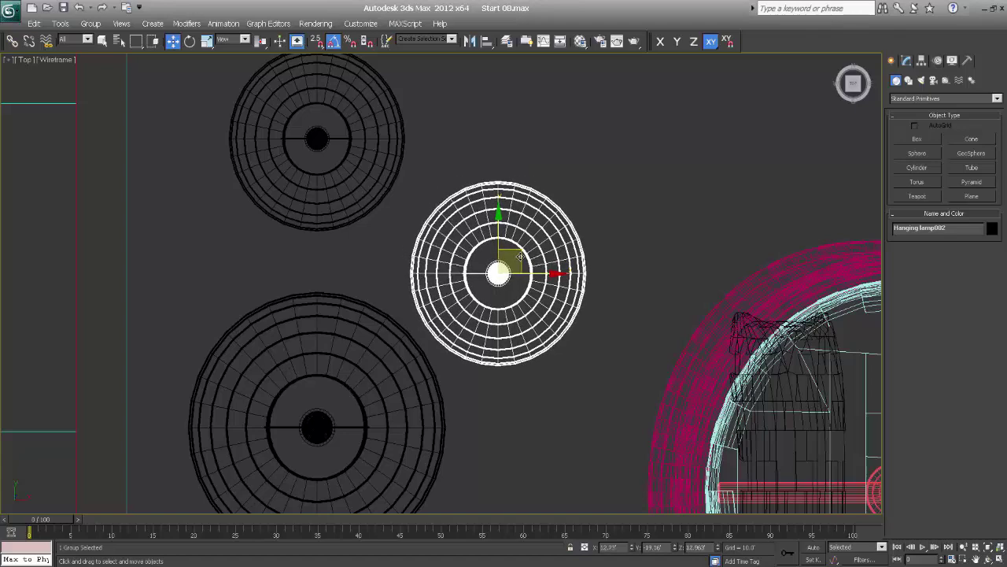
pyautogui.press('c')
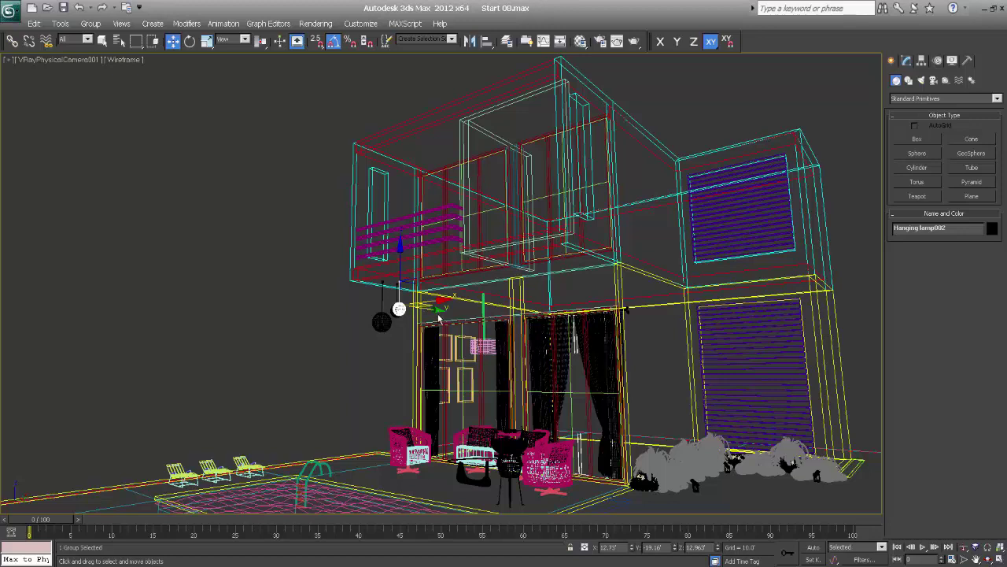
pyautogui.moveTo(436, 310); pyautogui.dragTo(423, 310)
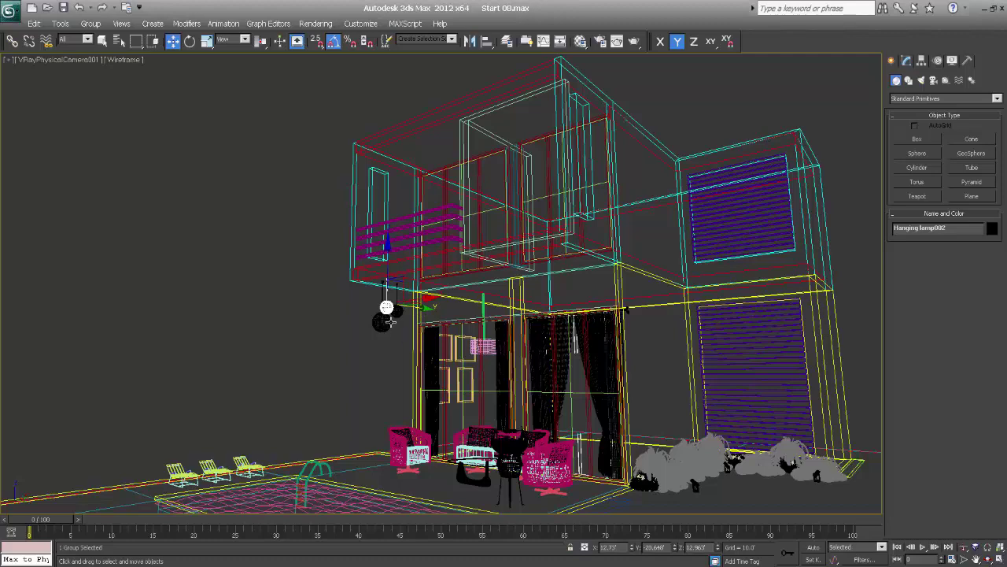
# - Uniformly scale the third hanging lamp down to about 47.6 percent, making it the smallest of the three
pyautogui.press('t')
pyautogui.press('z')
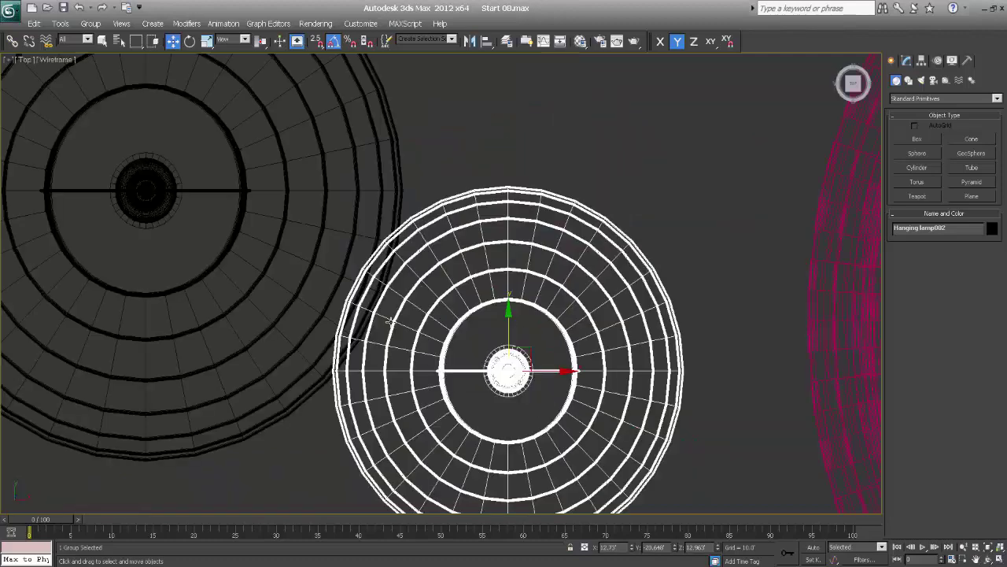
pyautogui.scroll(-1, 475, 360)
pyautogui.scroll(3, 475, 361)
pyautogui.scroll(-5, 474, 361)
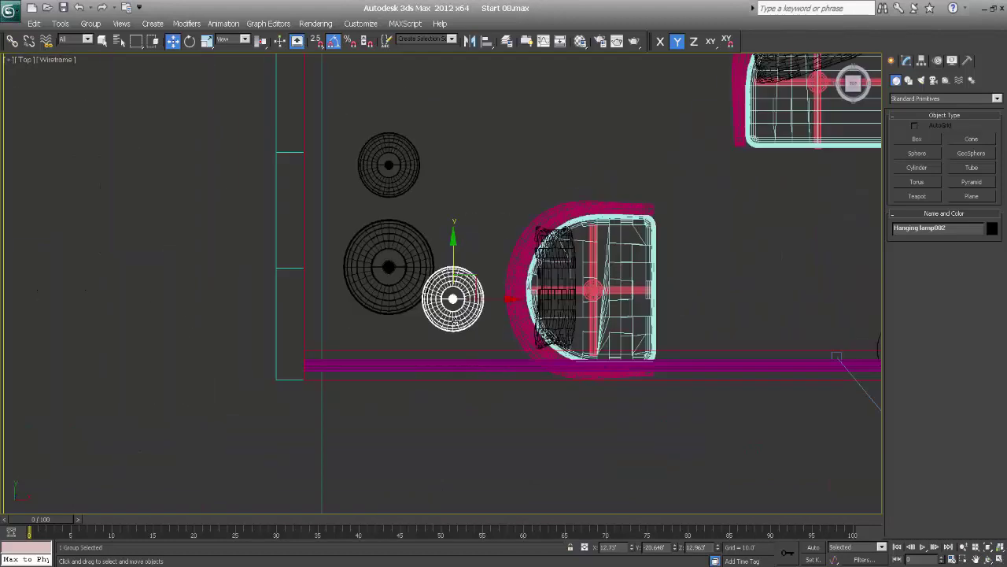
pyautogui.press('r')
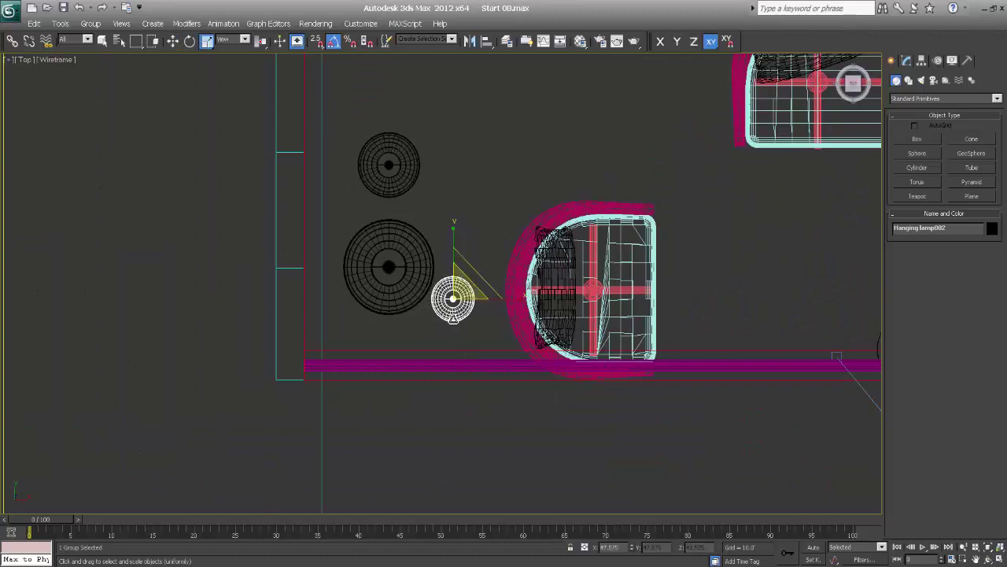
# - Raise the smallest lamp to about Z 13.56' so it hangs from the balcony's underside, and check the cluster shaded in the camera view
pyautogui.press('l')
pyautogui.press('z')
pyautogui.scroll(-5, 451, 324)
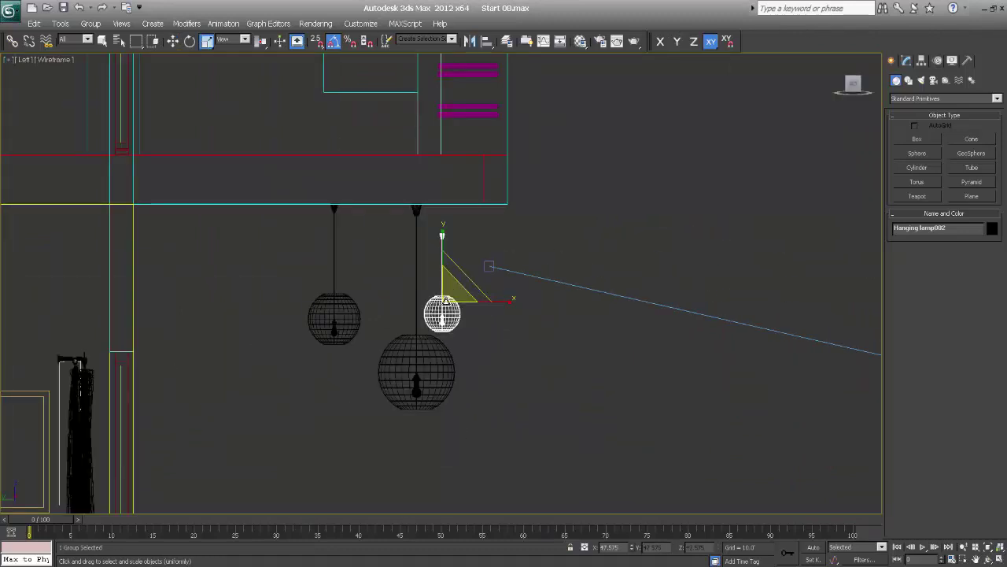
pyautogui.press('w')
pyautogui.moveTo(442, 275); pyautogui.dragTo(442, 245)
pyautogui.moveTo(470, 340); pyautogui.dragTo(452, 365, button='middle')
pyautogui.press('c')
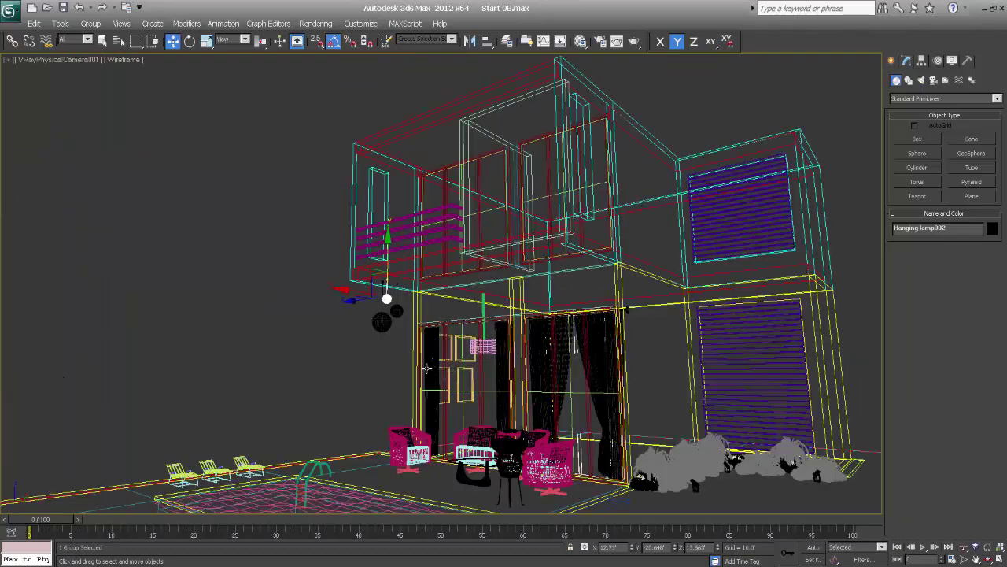
pyautogui.press('F3')
pyautogui.click(394, 359)
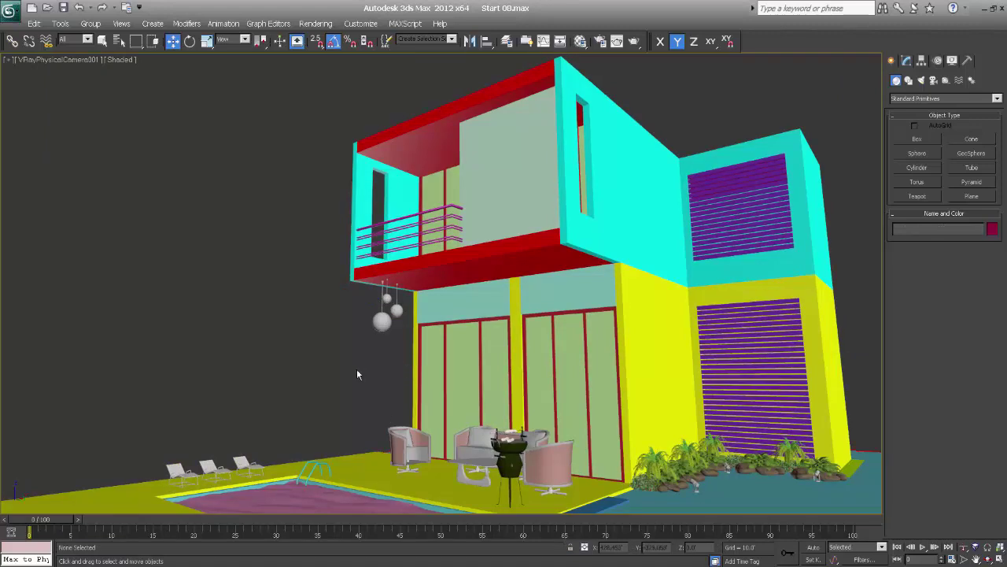
# - In the top view, draw an open three-segment line with square corners around the plot's outer edge, leaving the pool-side front open
pyautogui.rightClick(258, 363)
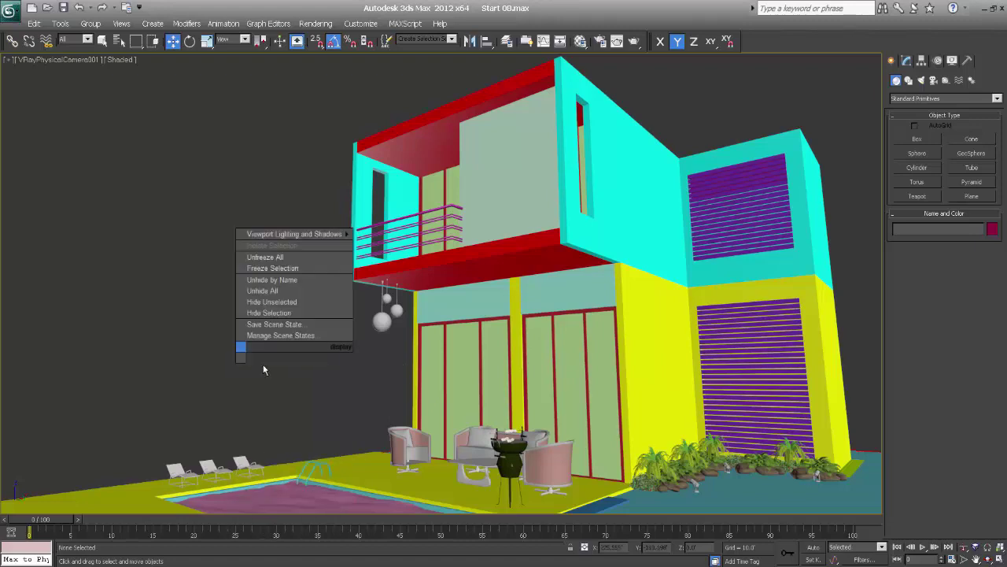
pyautogui.press('Escape')
pyautogui.press('t')
pyautogui.press('z')
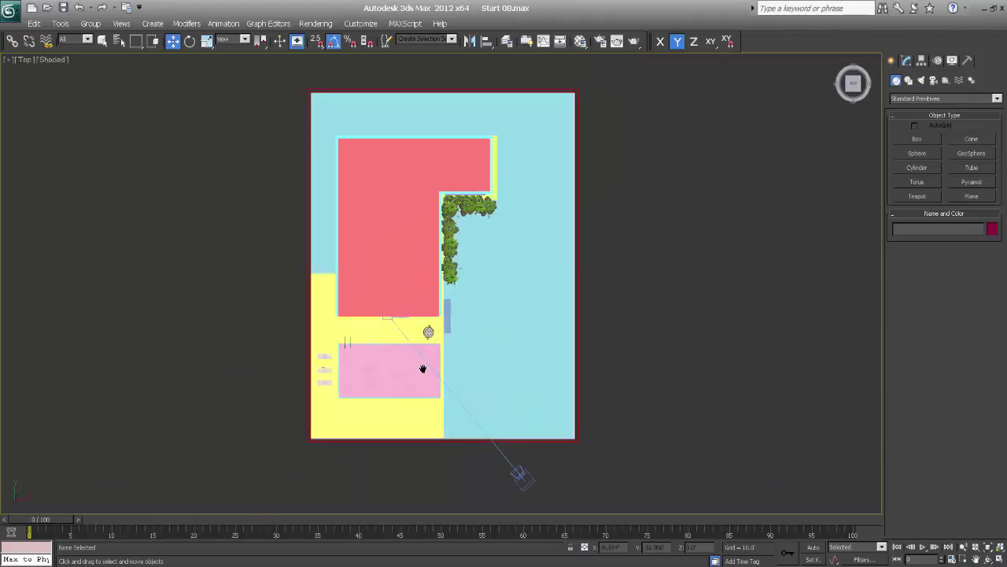
pyautogui.scroll(-2, 420, 367)
pyautogui.press('F3')
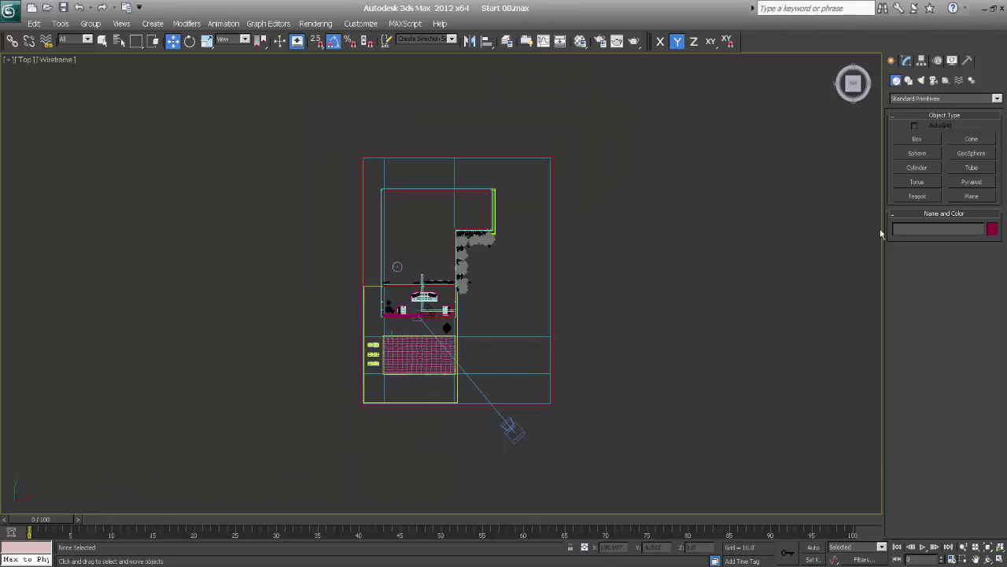
pyautogui.click(909, 80)
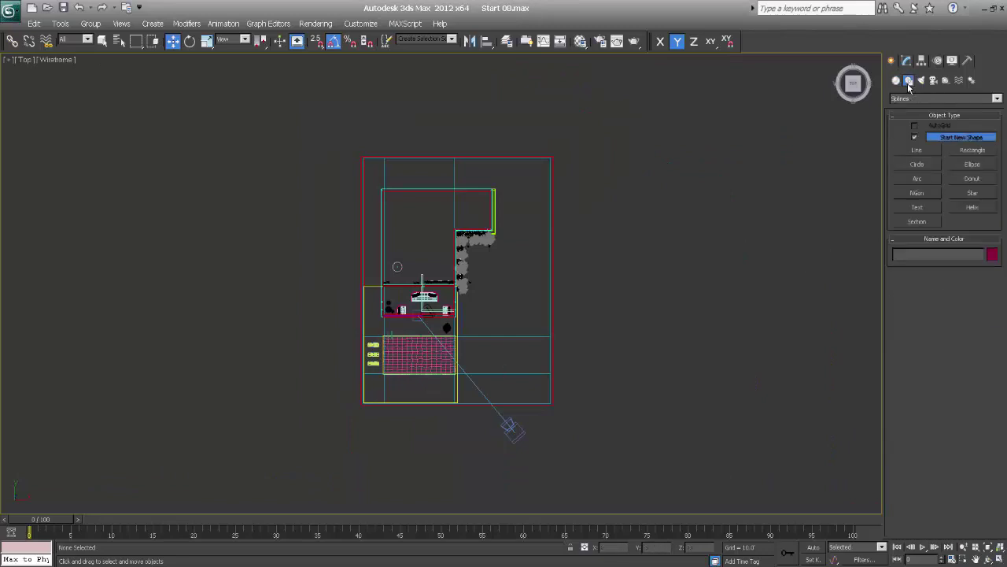
pyautogui.click(916, 149)
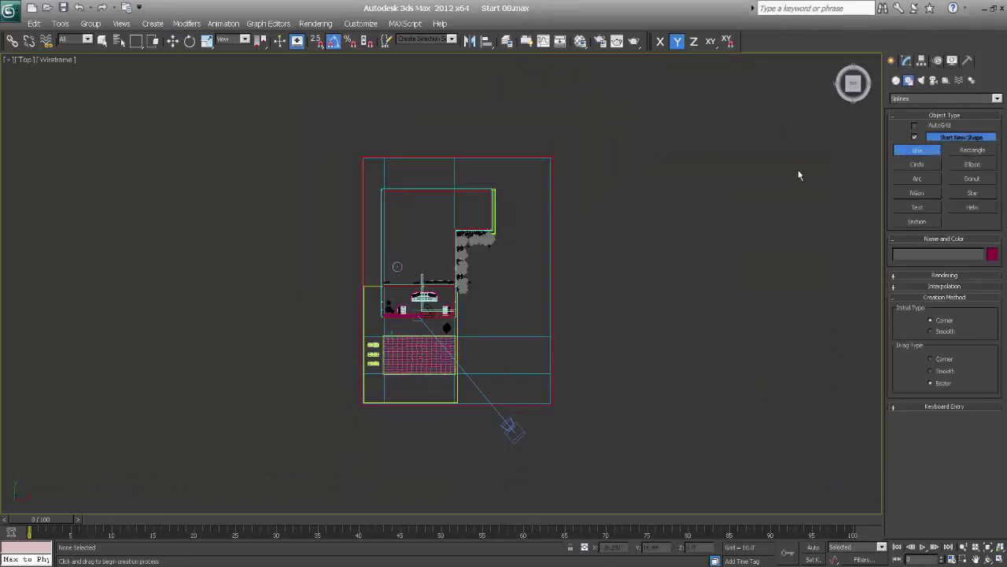
pyautogui.click(362, 405)
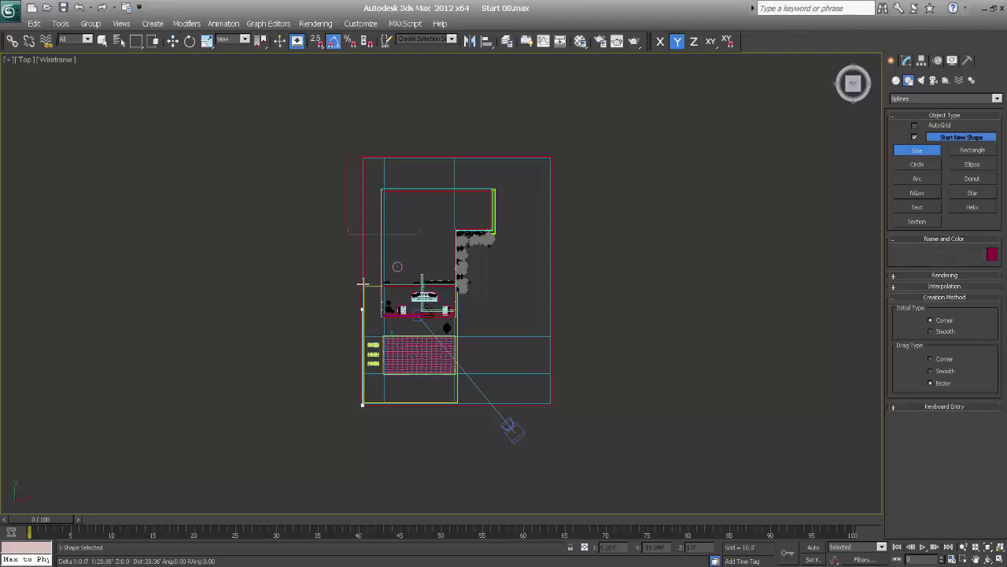
pyautogui.click(362, 157)
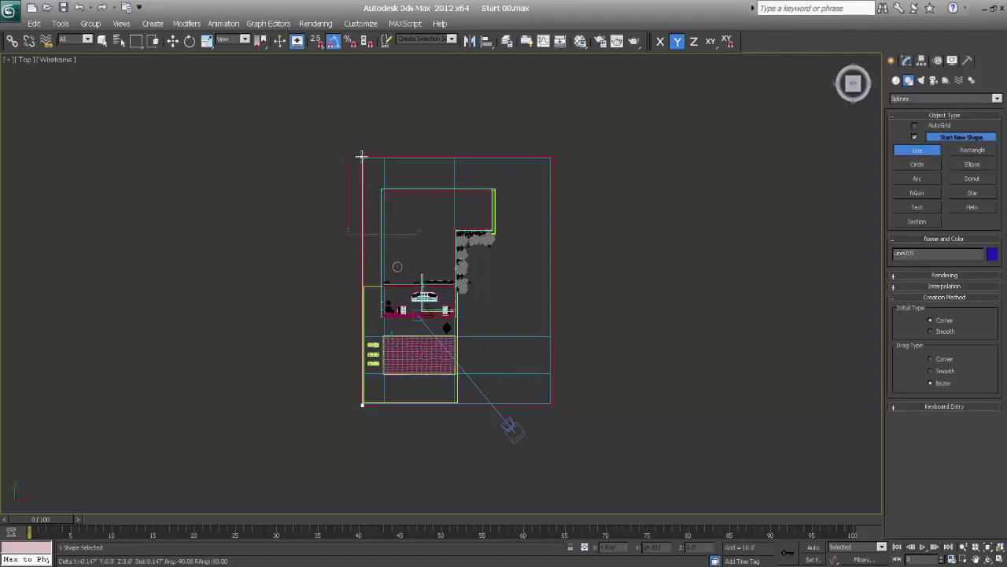
pyautogui.click(551, 157)
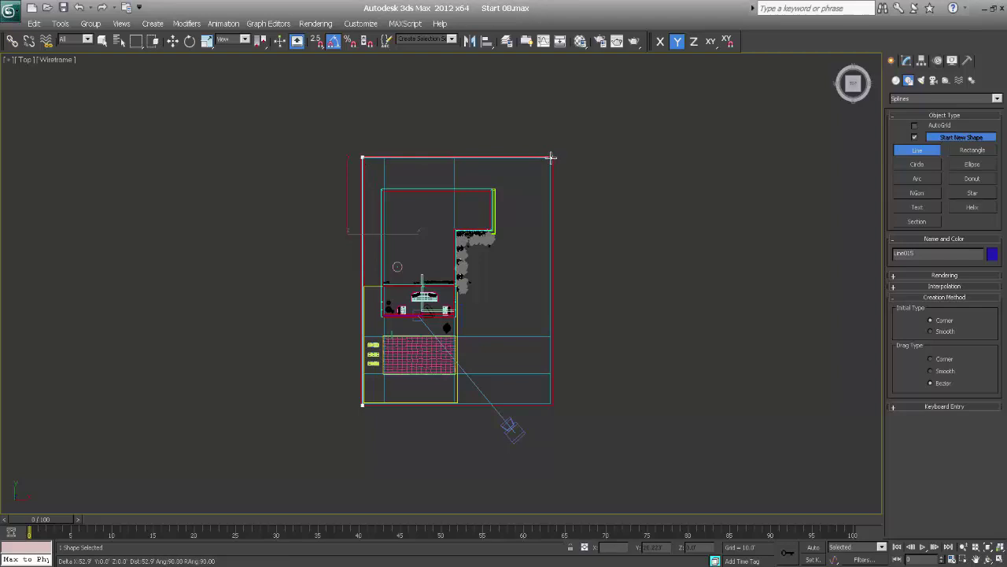
pyautogui.click(551, 405)
pyautogui.rightClick(580, 411)
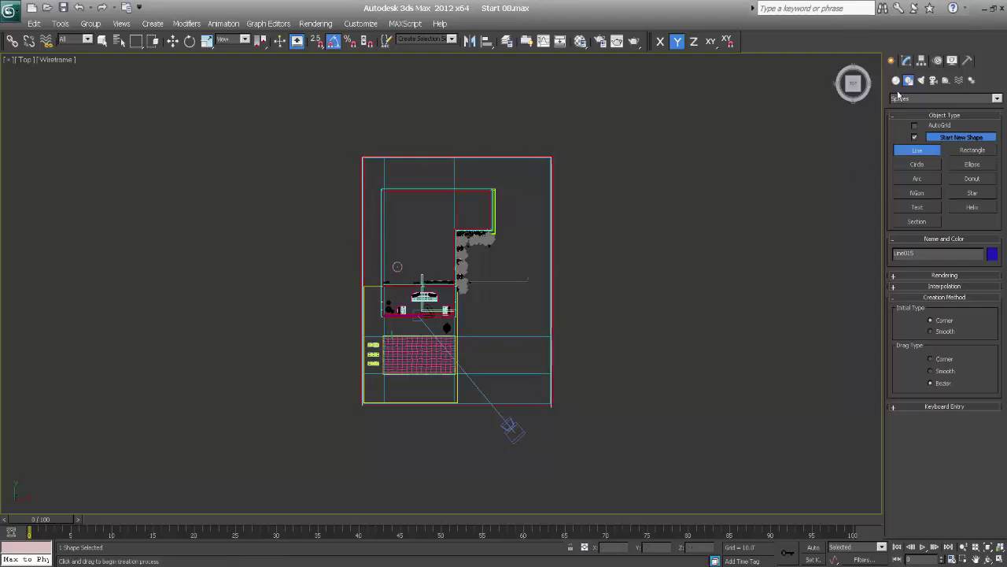
# - Extrude the plot's boundary line 10' into a perimeter wall and view it shaded in perspective
pyautogui.click(906, 61)
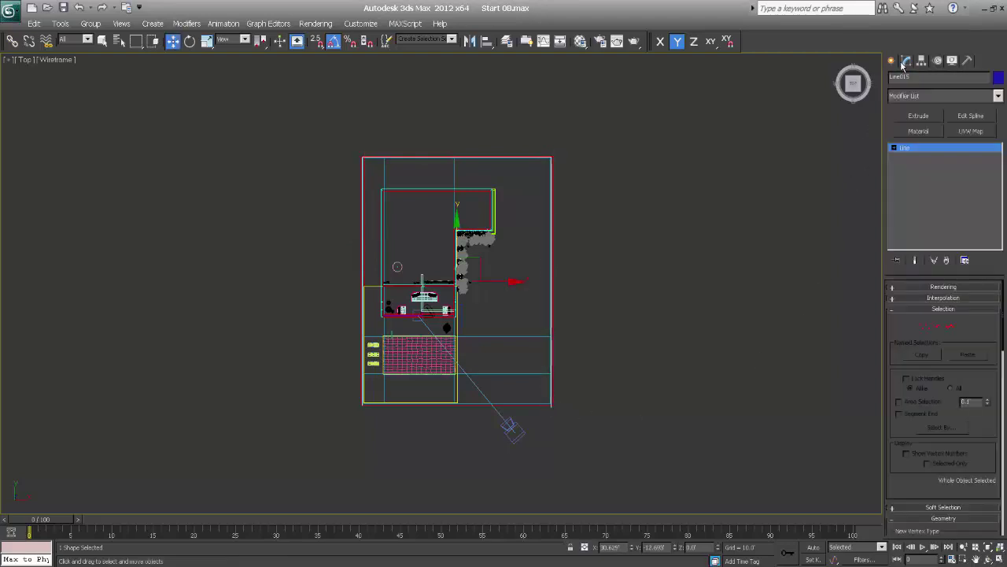
pyautogui.click(919, 116)
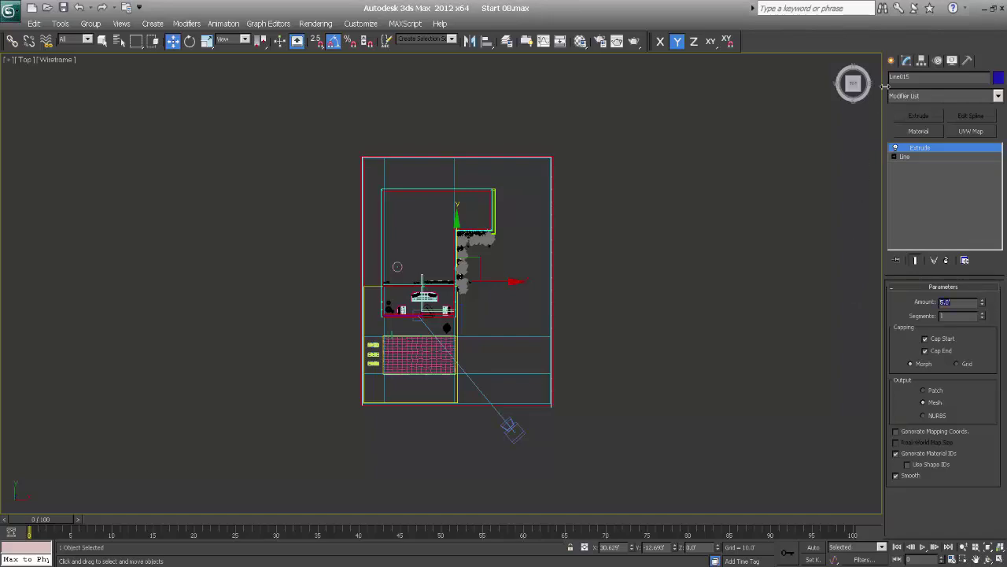
pyautogui.click(891, 61)
pyautogui.press('p')
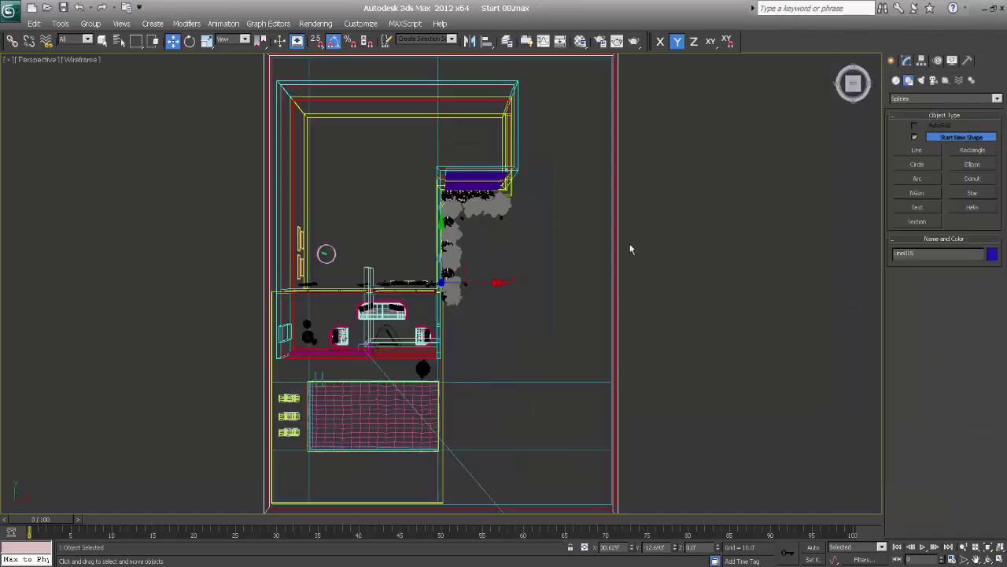
pyautogui.moveTo(603, 354)
pyautogui.keyDown('alt'); pyautogui.mouseDown(button='middle')
pyautogui.moveTo(602, 287)
pyautogui.moveTo(630, 272)
pyautogui.mouseUp(button='middle'); pyautogui.keyUp('alt')
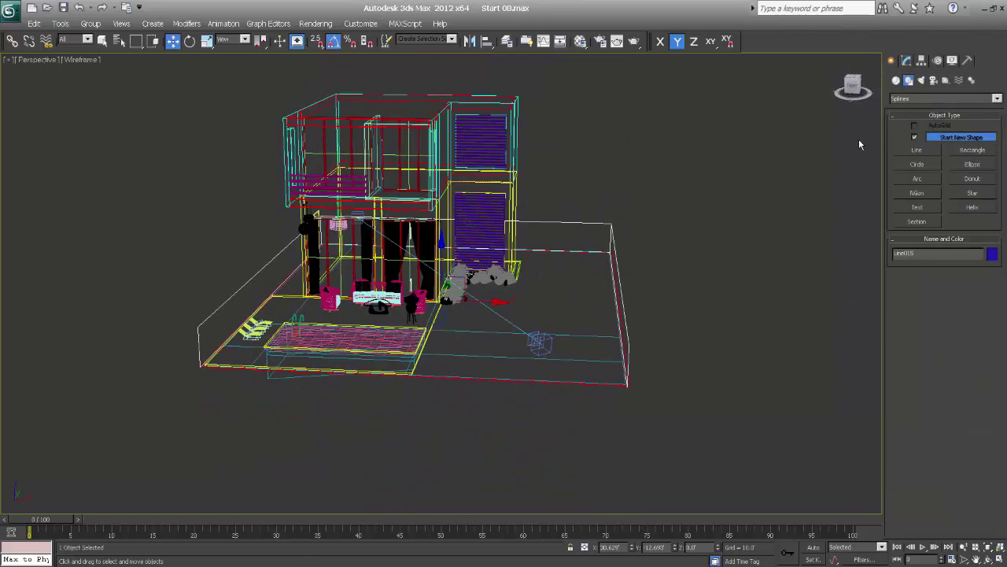
pyautogui.press('F3')
pyautogui.click(907, 60)
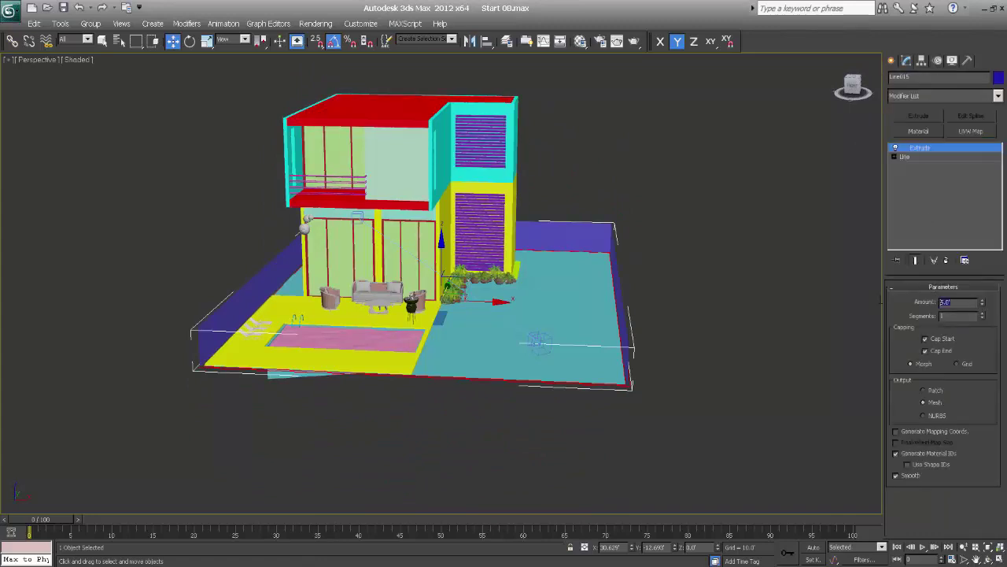
pyautogui.write('10')
pyautogui.press('Return')
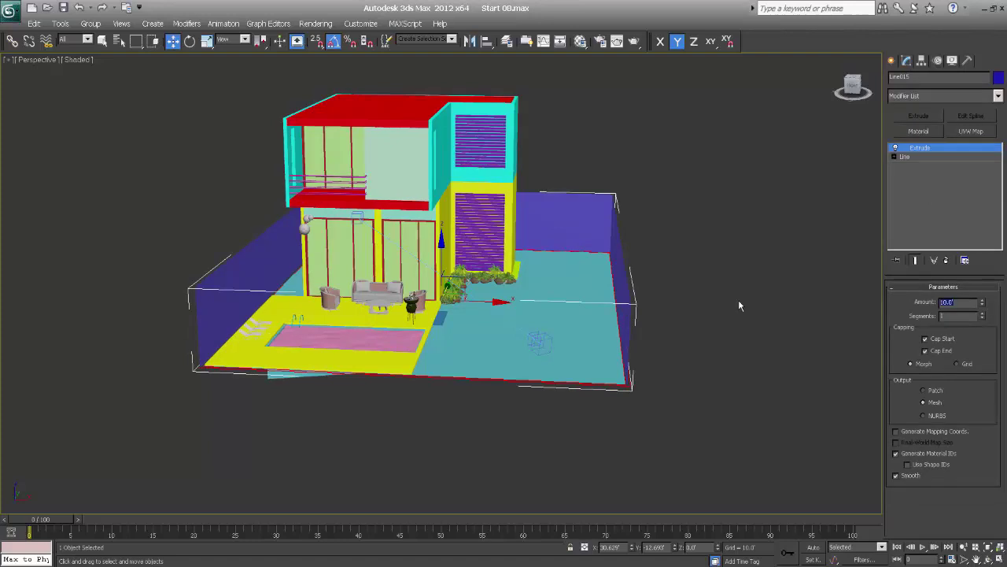
# - Set the perimeter wall's extrusion height to 9'
pyautogui.keyDown('alt'); pyautogui.moveTo(448, 329); pyautogui.dragTo(443, 314, button='middle'); pyautogui.keyUp('alt')
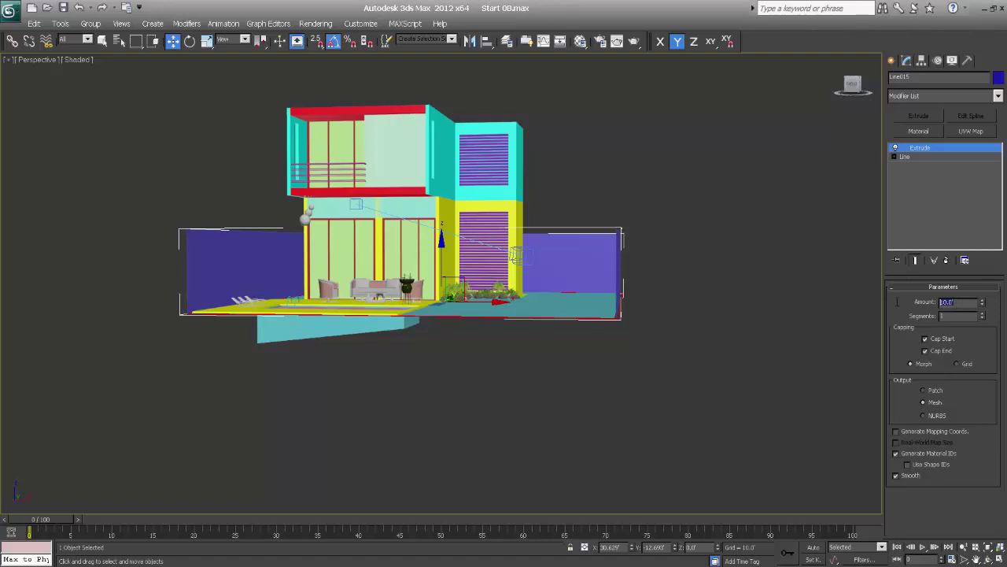
pyautogui.write('9')
pyautogui.press('Return')
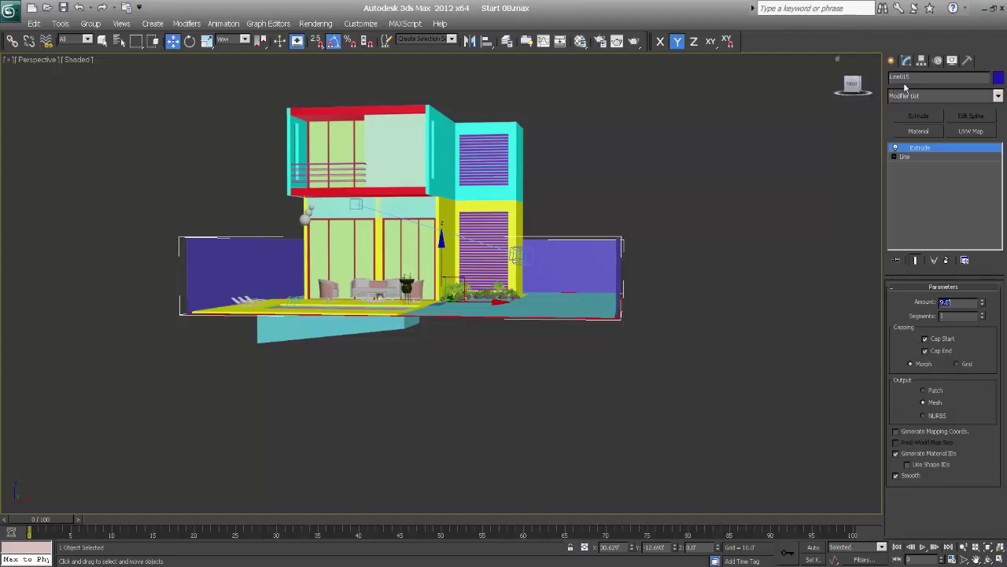
# - Add a Shell modifier to the extruded perimeter wall to give it thickness
pyautogui.click(907, 94)
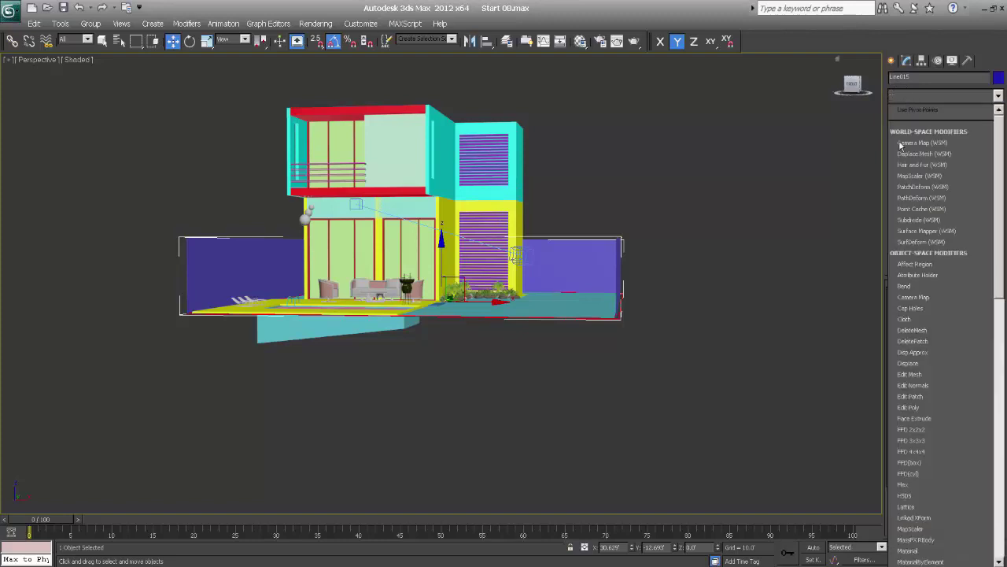
pyautogui.press('s')
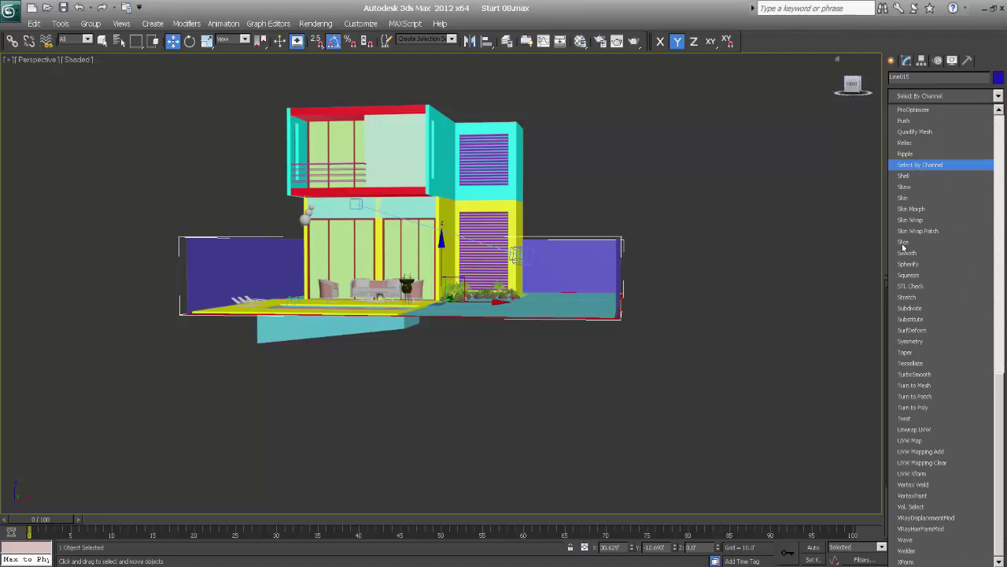
pyautogui.click(906, 252)
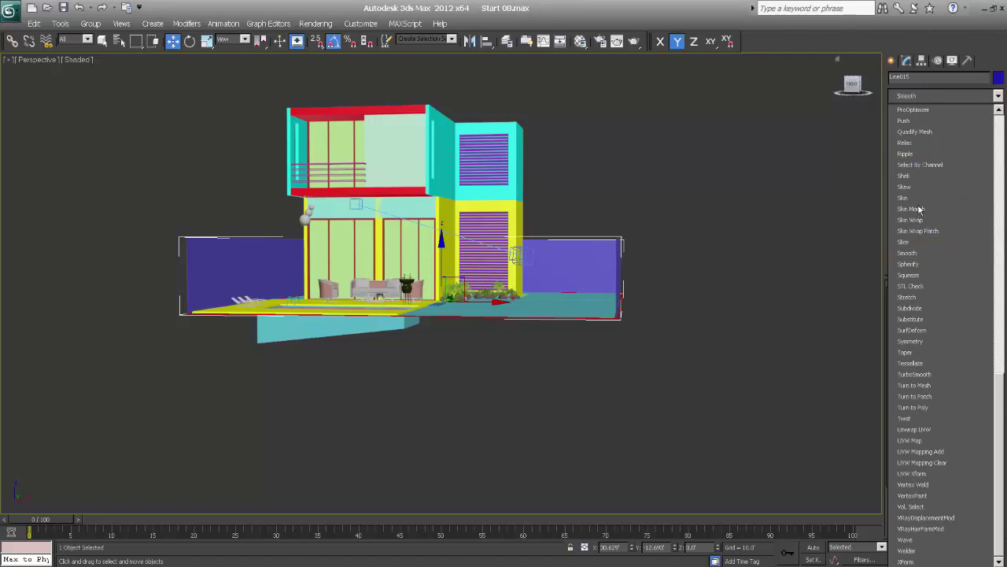
pyautogui.click(911, 176)
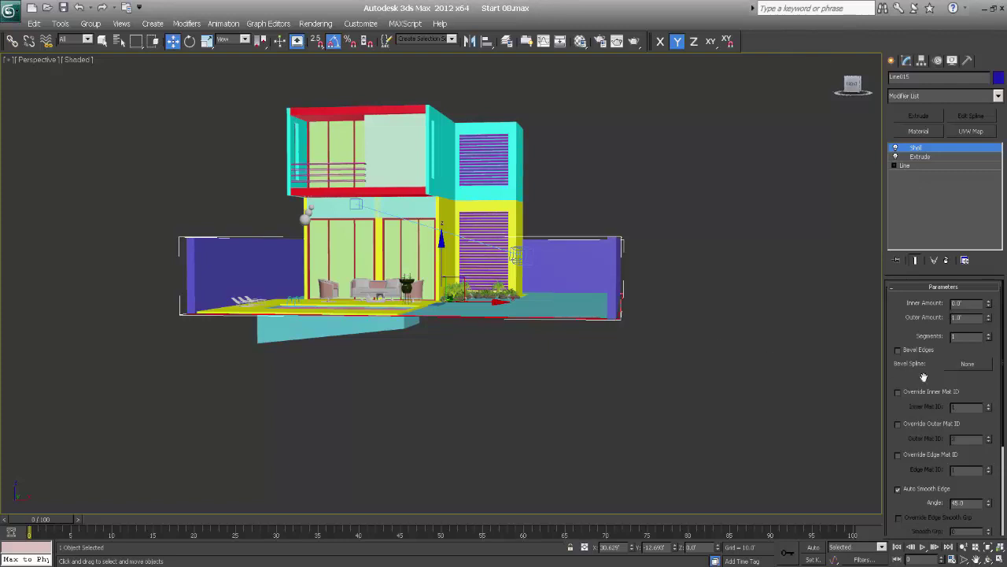
# - Turn on Straighten Corners for the perimeter wall's Shell and check the wall through the V-Ray camera
pyautogui.scroll(-5, 930, 386)
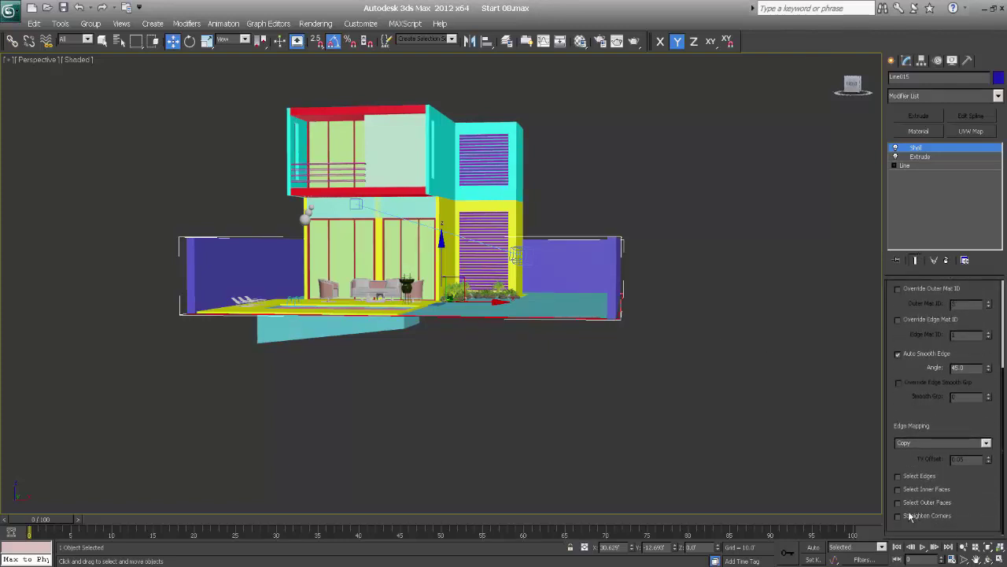
pyautogui.click(909, 514)
pyautogui.keyDown('alt'); pyautogui.moveTo(536, 336); pyautogui.dragTo(531, 354, button='middle'); pyautogui.keyUp('alt')
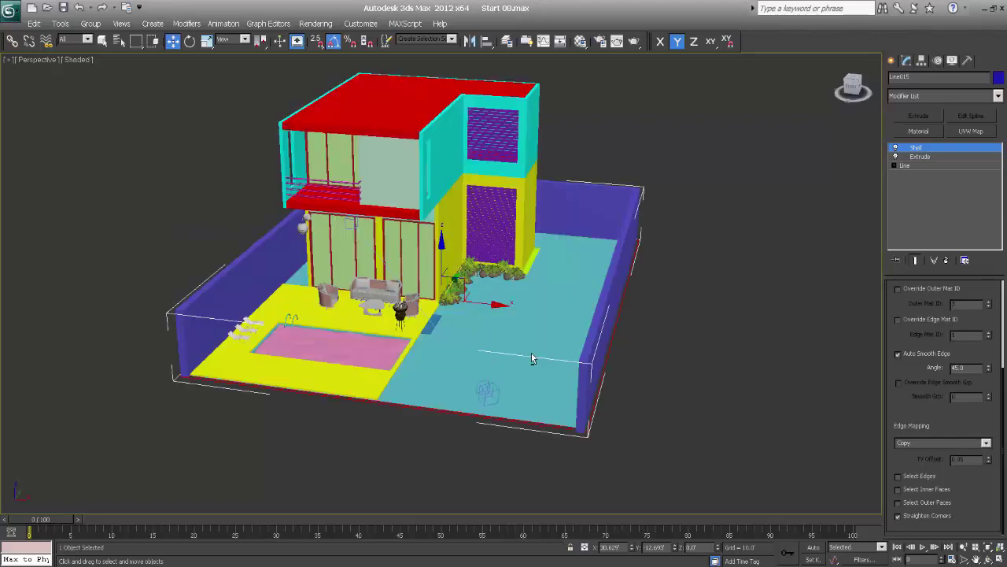
pyautogui.press('c')
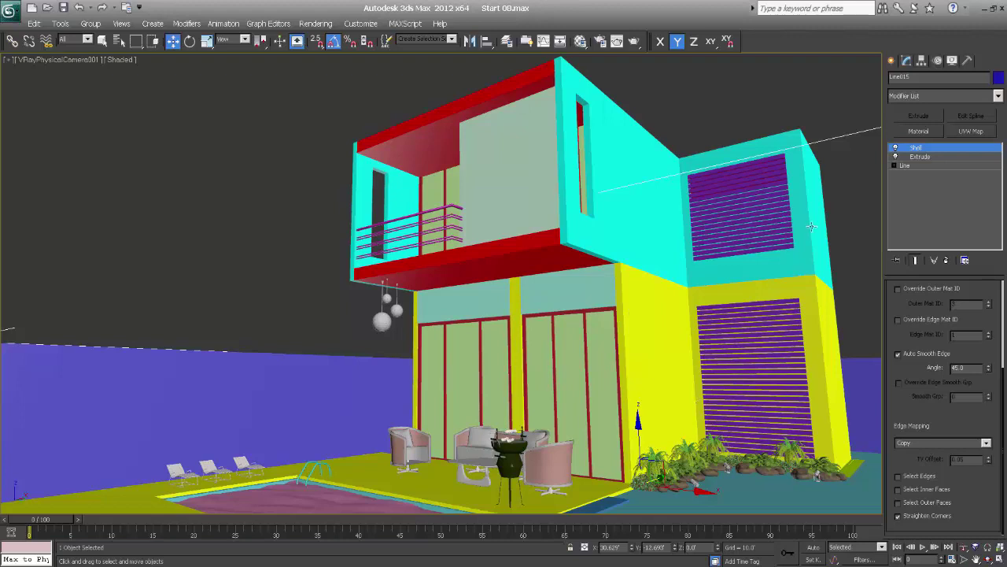
pyautogui.click(891, 61)
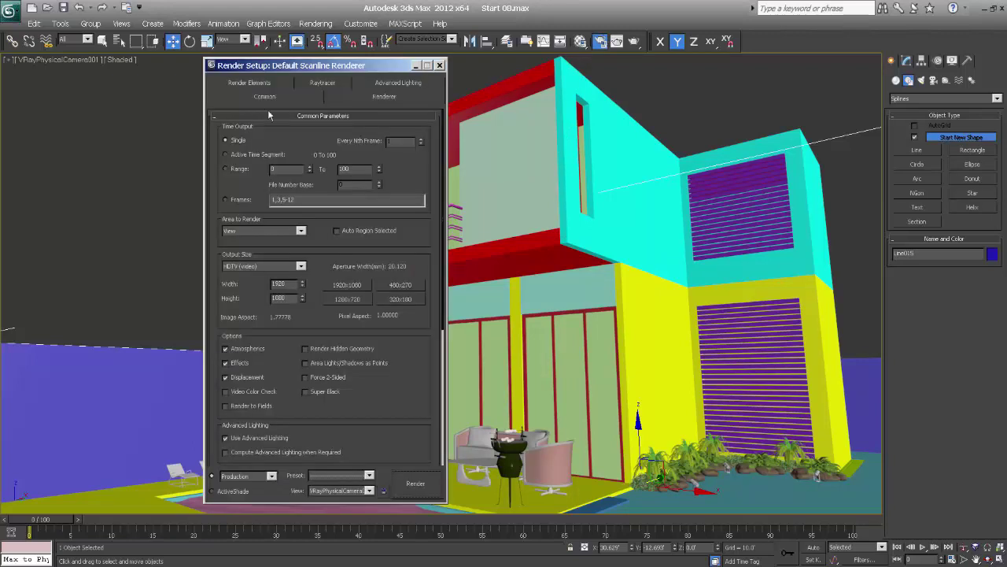
# - Assign V-Ray Adv 2.40.03 as the production renderer
pyautogui.rightClick(378, 398)
pyautogui.click(407, 481)
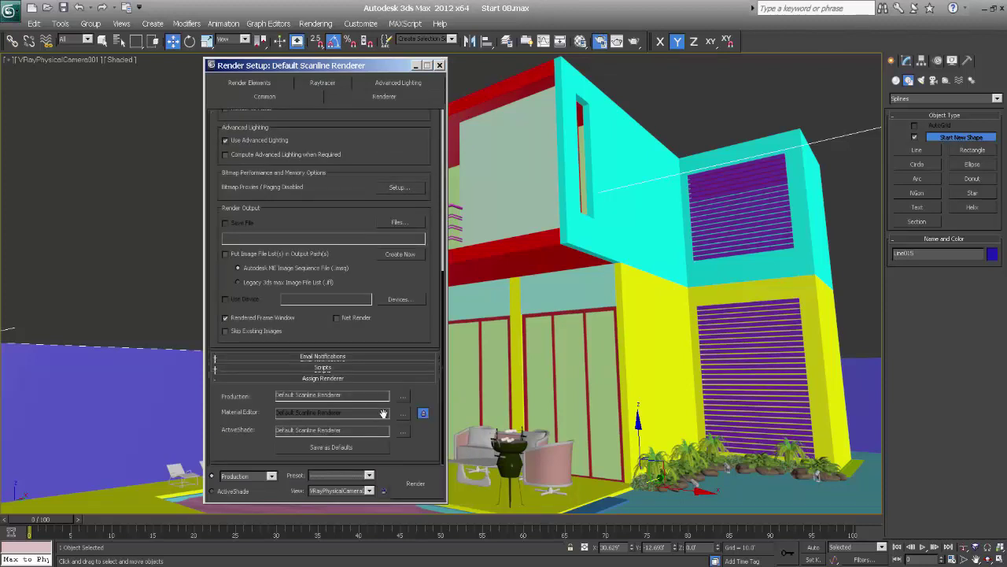
pyautogui.click(403, 396)
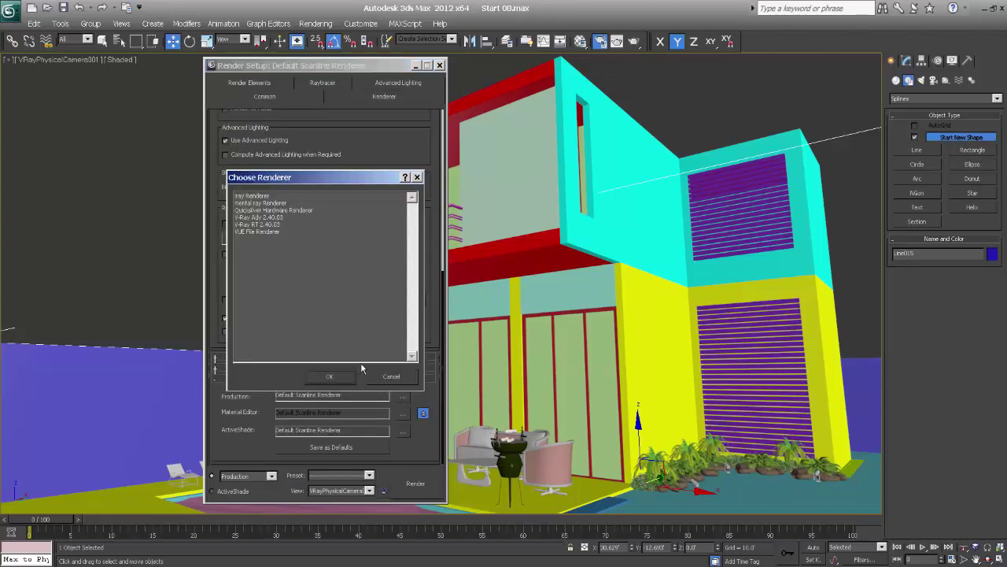
pyautogui.doubleClick(259, 218)
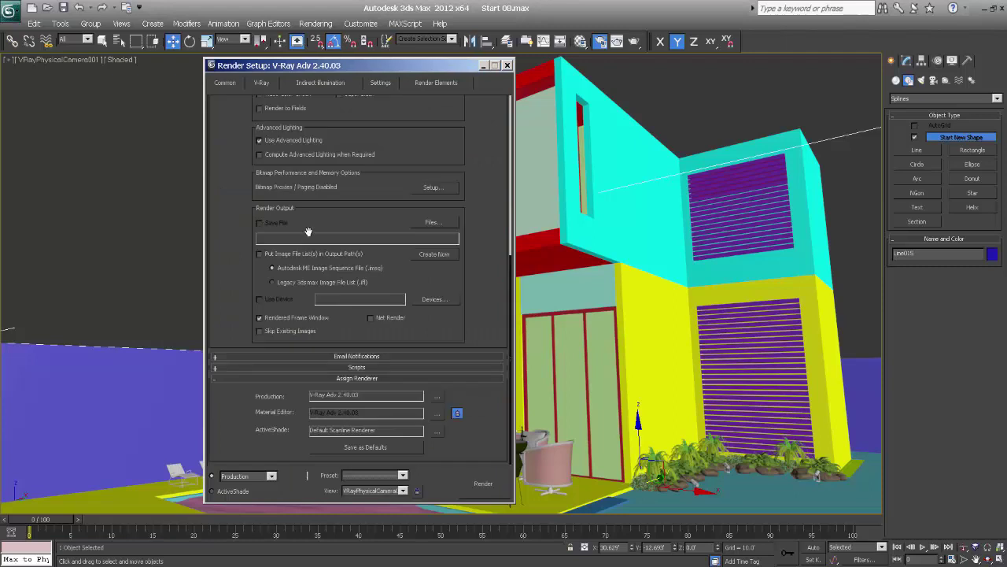
pyautogui.moveTo(293, 69); pyautogui.dragTo(485, 79)
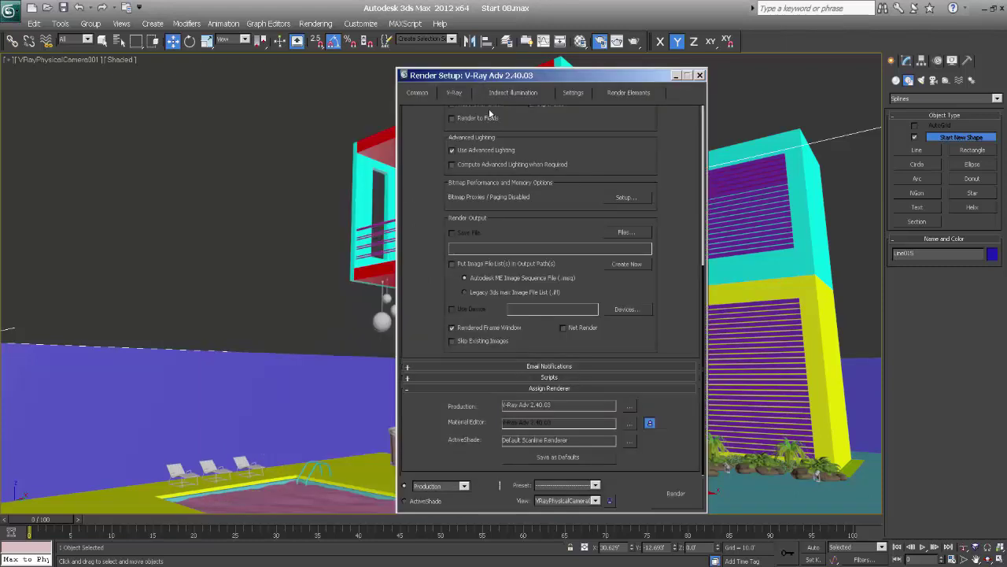
# - Enable the override material in V-Ray's global switches
pyautogui.click(455, 92)
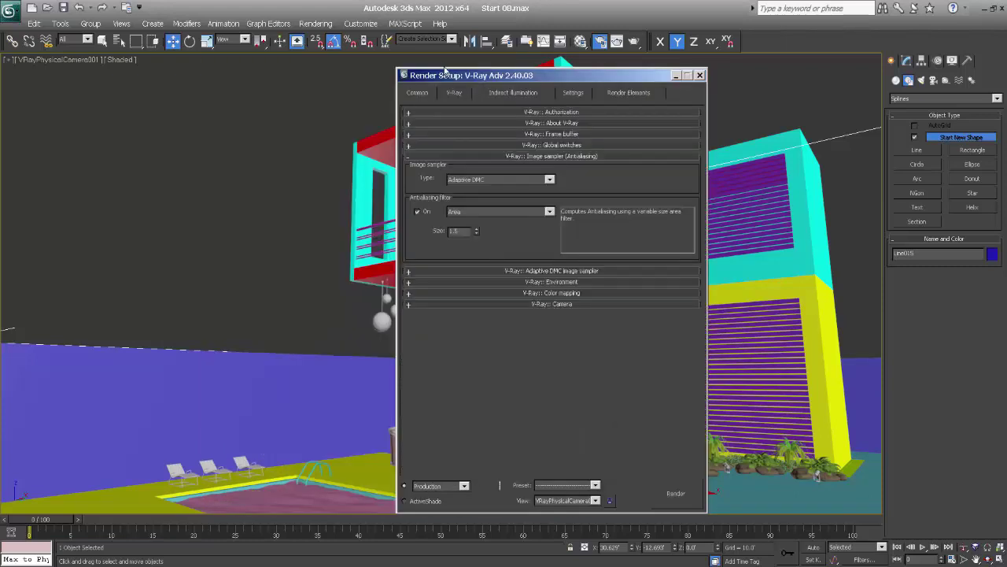
pyautogui.click(556, 146)
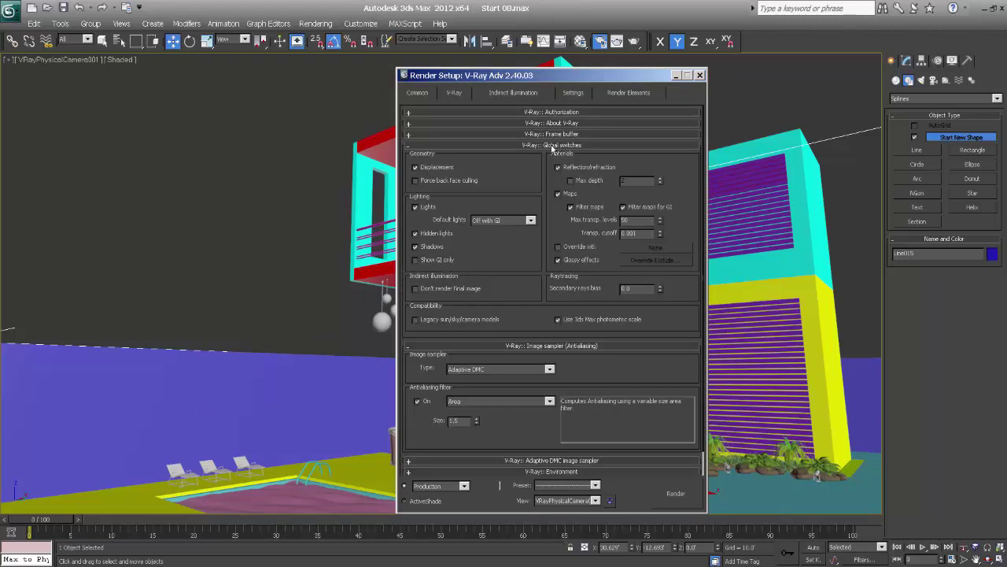
pyautogui.click(565, 249)
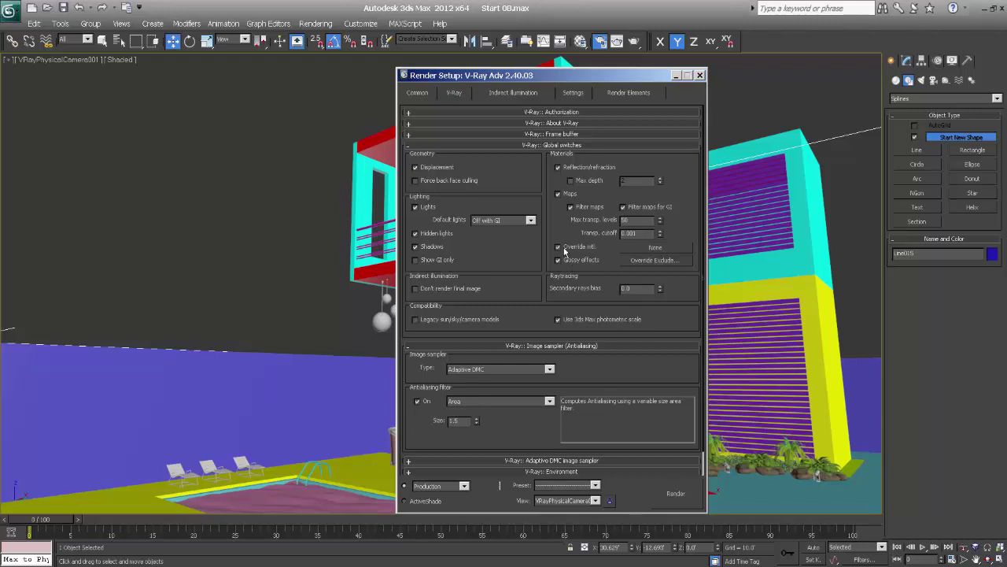
pyautogui.rightClick(274, 207)
pyautogui.click(296, 225)
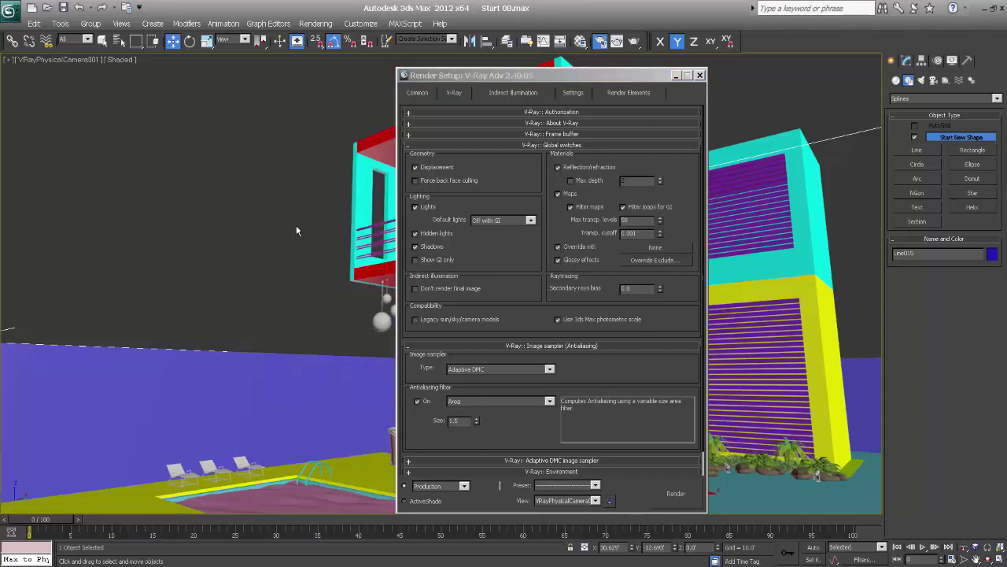
# - Convert the unused material slot 19 - Default to a VRayMtl
pyautogui.press('m')
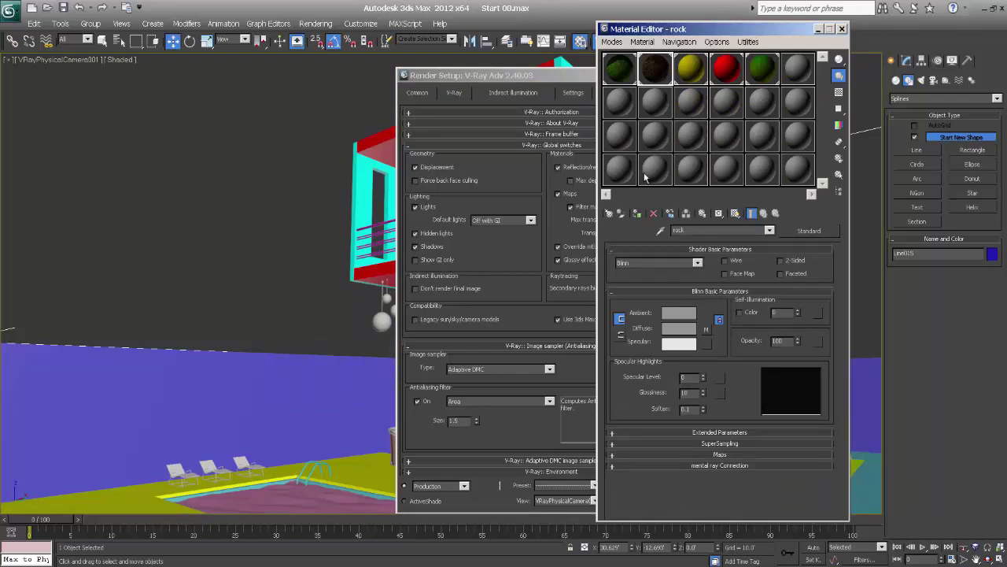
pyautogui.click(628, 170)
pyautogui.click(800, 234)
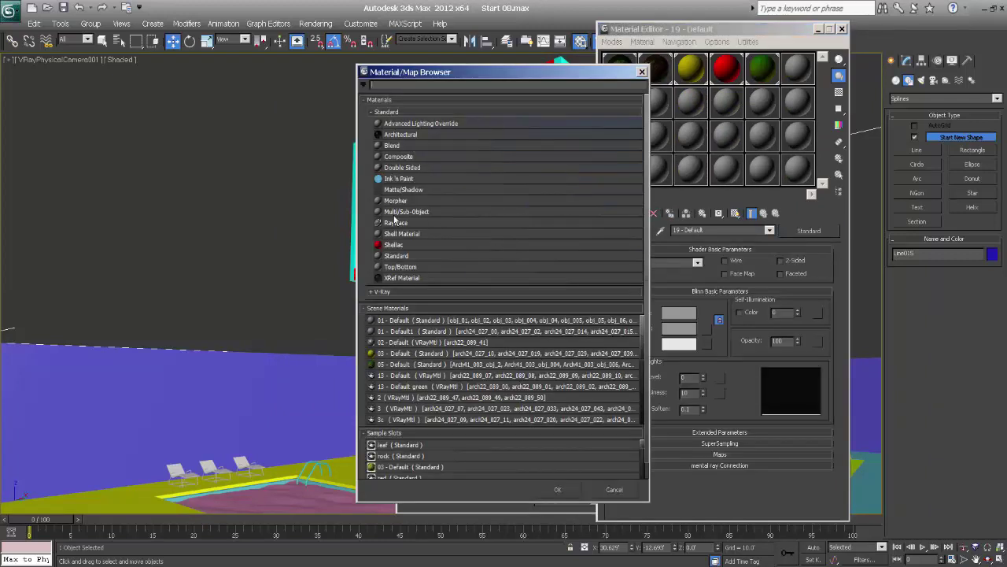
pyautogui.click(397, 292)
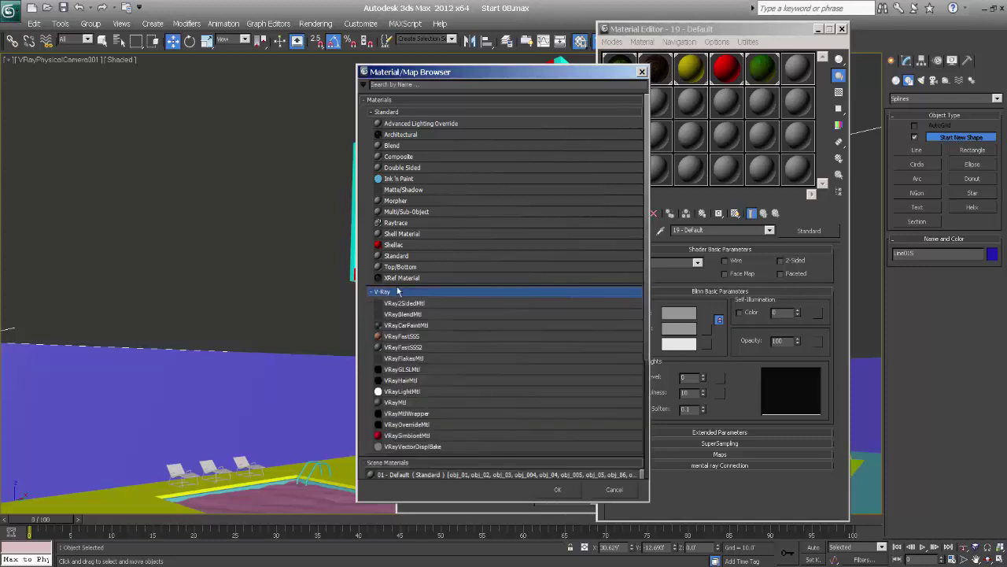
pyautogui.click(401, 402)
pyautogui.click(557, 489)
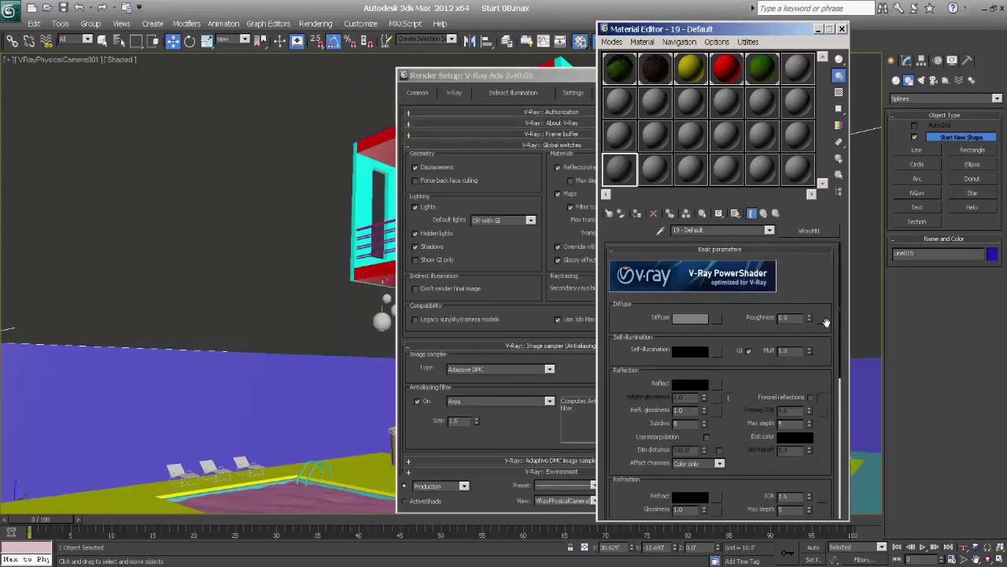
# - Set the VRayMtl's diffuse colour to a mid grey with RGB 142, 142, 142
pyautogui.click(699, 323)
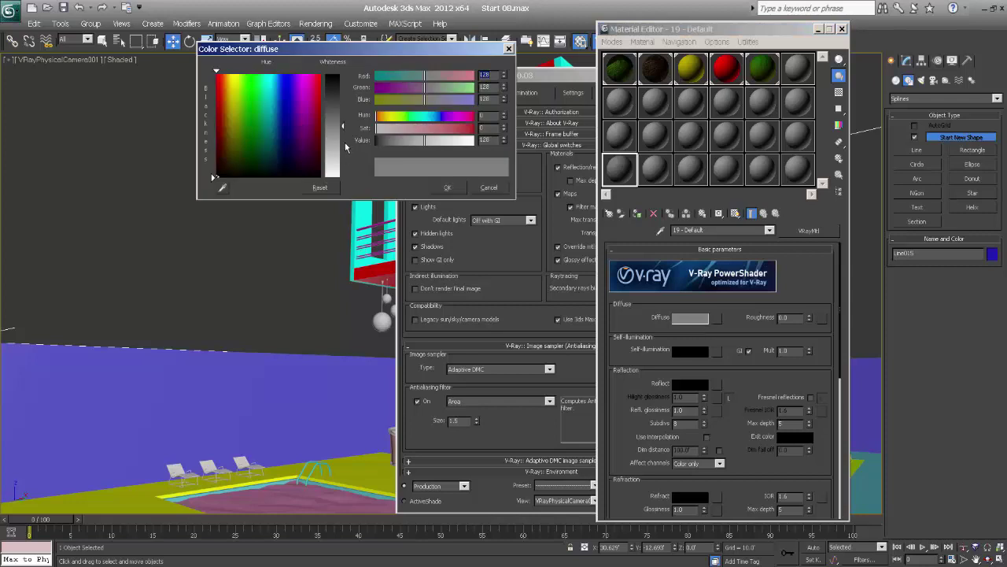
pyautogui.moveTo(344, 125); pyautogui.dragTo(343, 115)
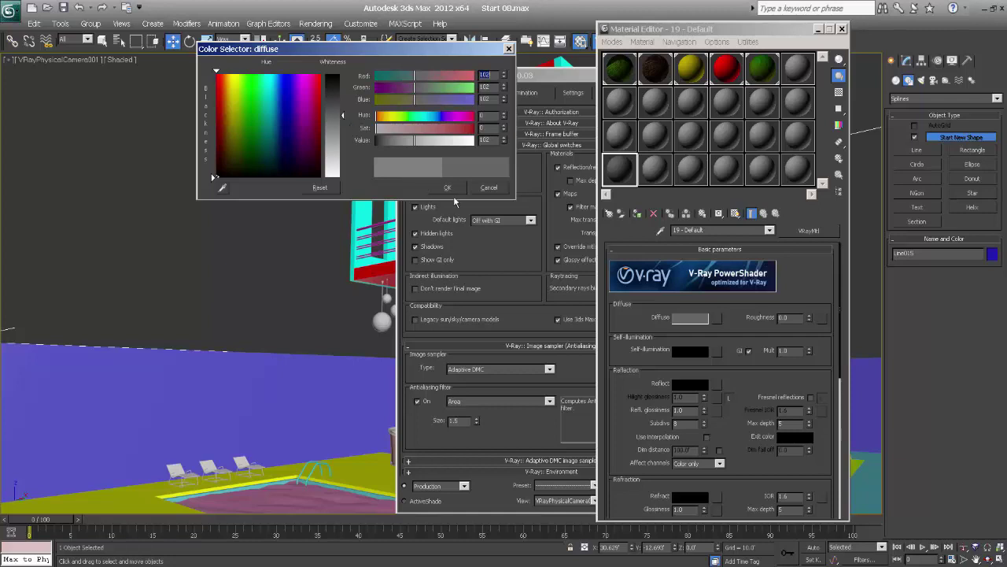
pyautogui.click(340, 165)
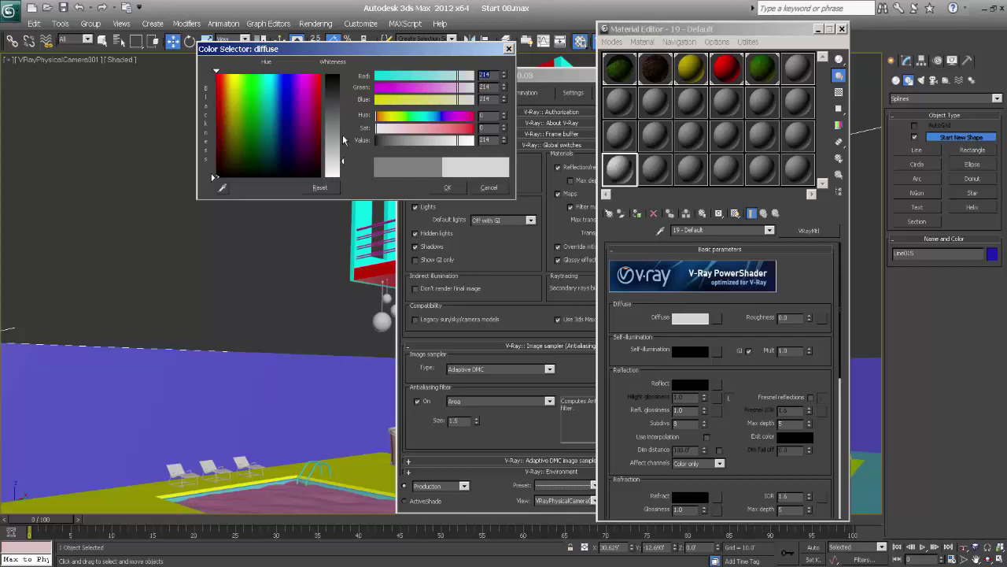
pyautogui.click(340, 135)
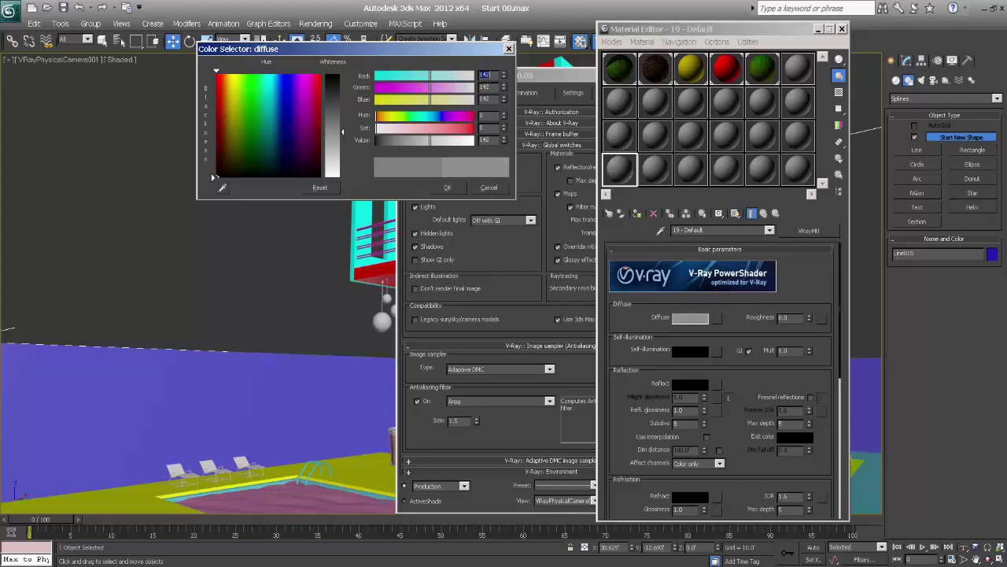
pyautogui.click(334, 131)
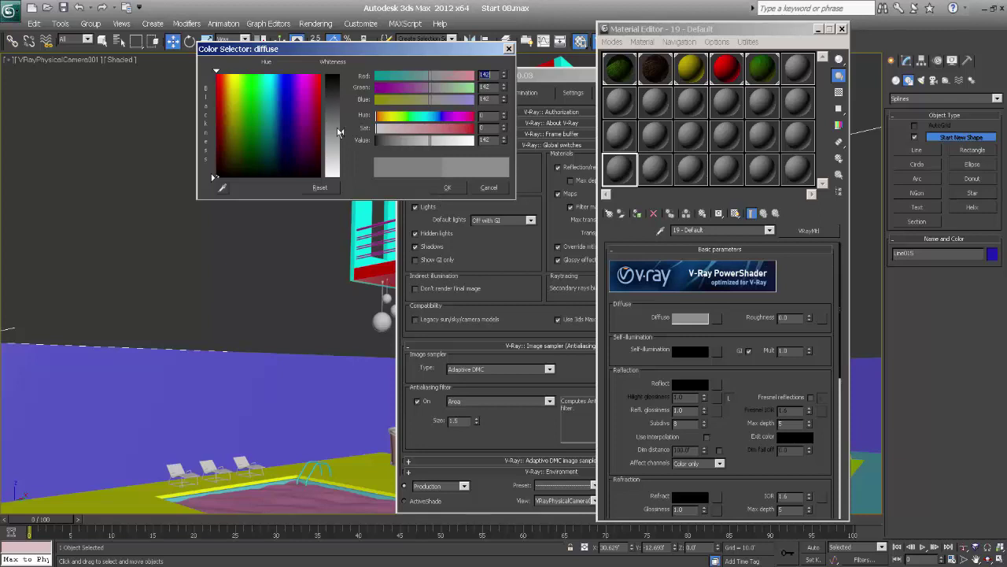
pyautogui.click(446, 188)
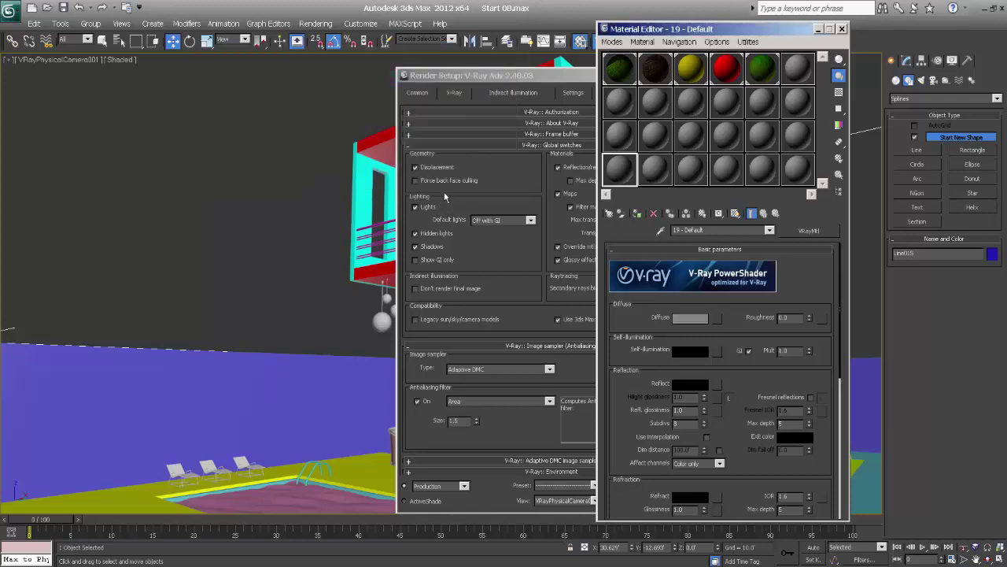
# - Assign a VRayEdgesTex map to the diffuse channel of the grey VRayMtl
pyautogui.click(718, 318)
pyautogui.click(433, 312)
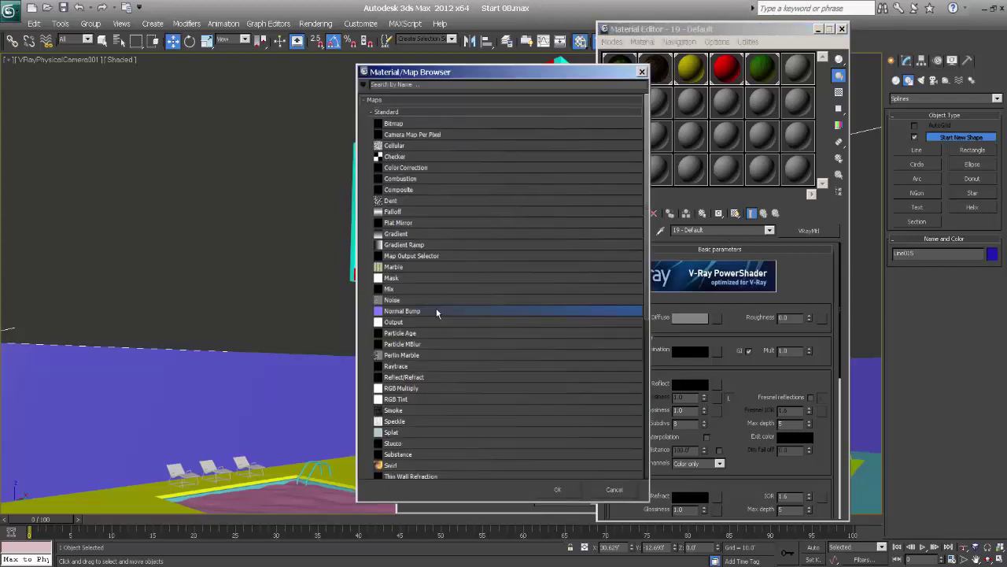
pyautogui.scroll(-2, 435, 320)
pyautogui.scroll(-3, 437, 322)
pyautogui.scroll(-3, 438, 322)
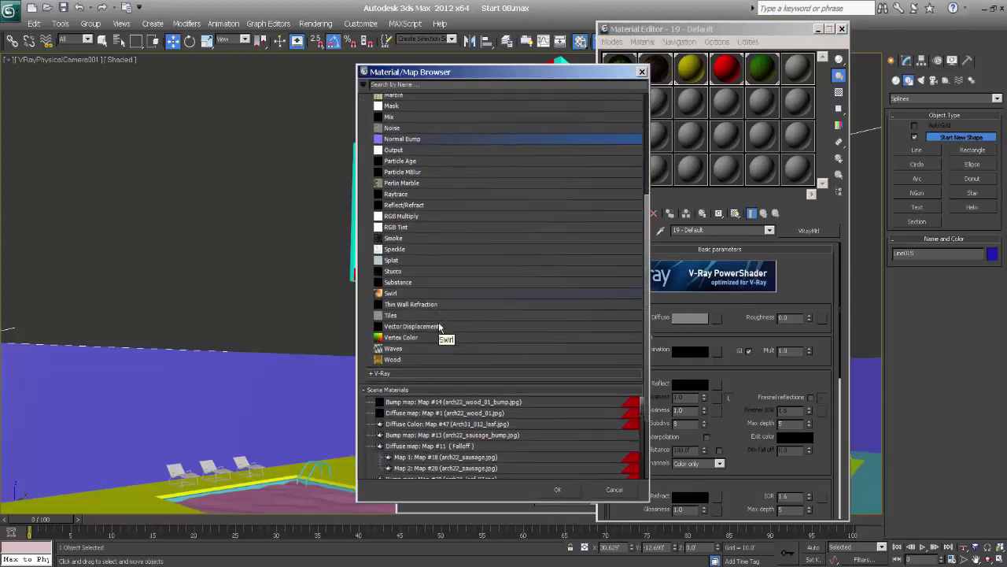
pyautogui.scroll(-2, 442, 313)
pyautogui.scroll(-2, 443, 313)
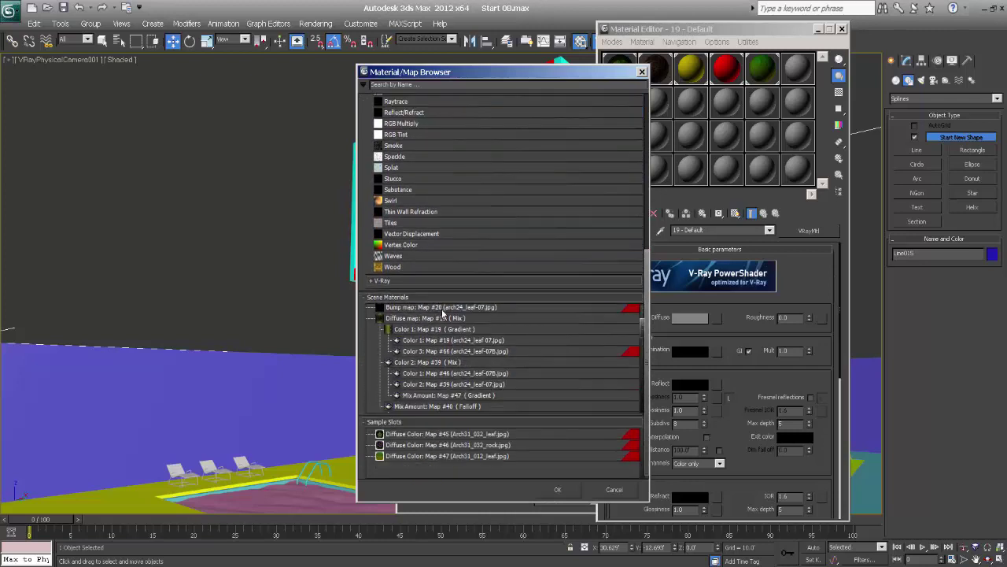
pyautogui.click(410, 281)
pyautogui.scroll(-1, 434, 304)
pyautogui.scroll(-1, 433, 306)
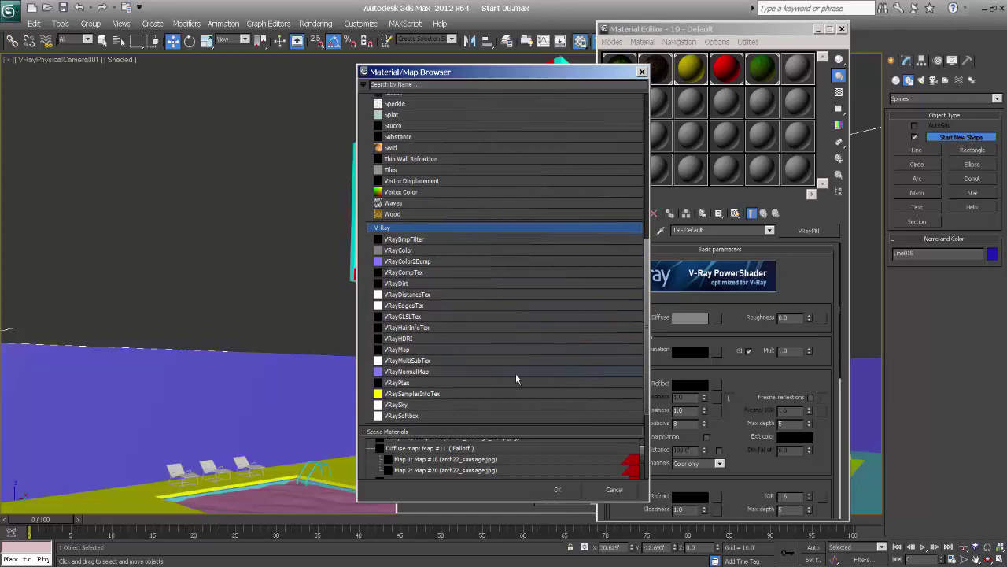
pyautogui.click(422, 351)
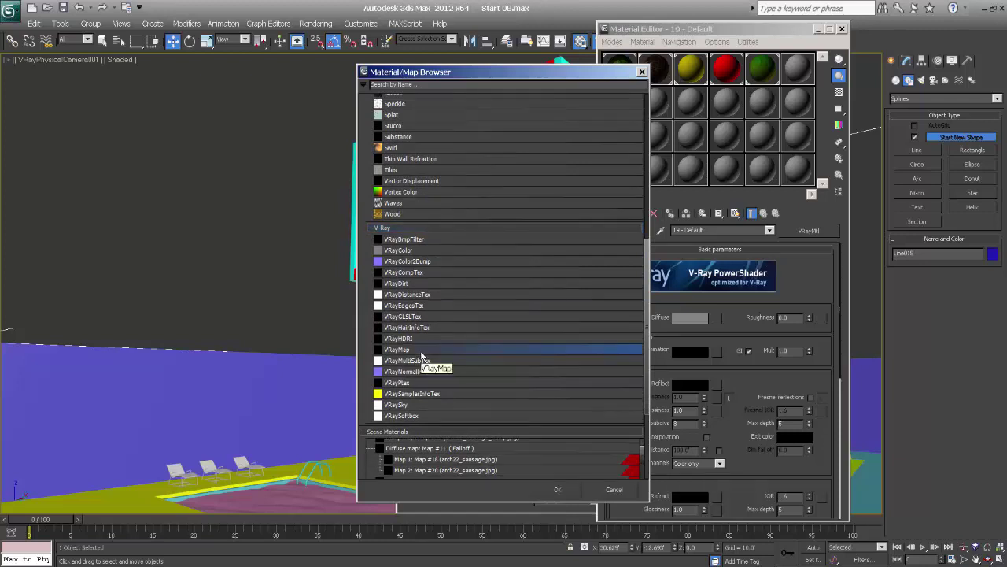
pyautogui.click(409, 306)
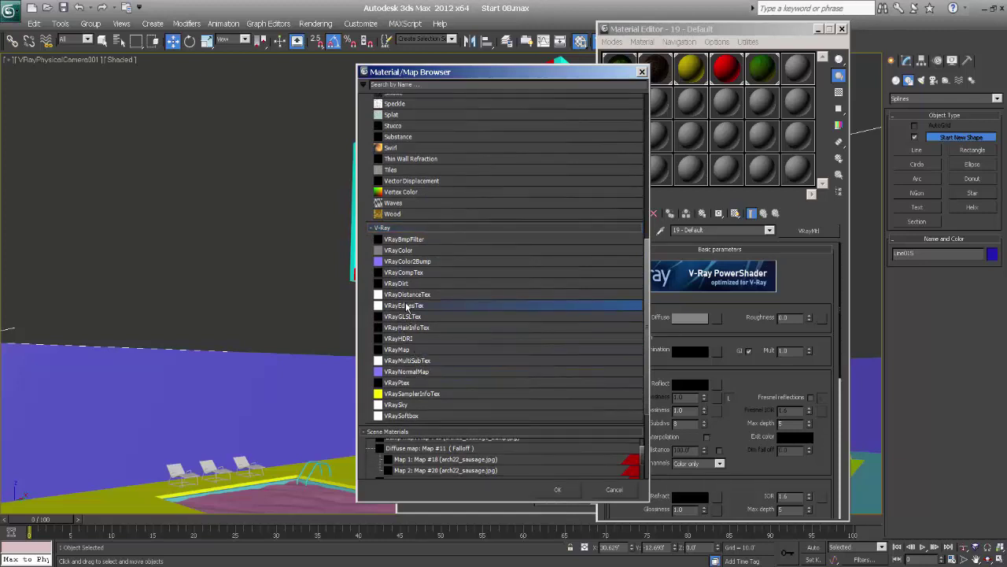
pyautogui.click(549, 490)
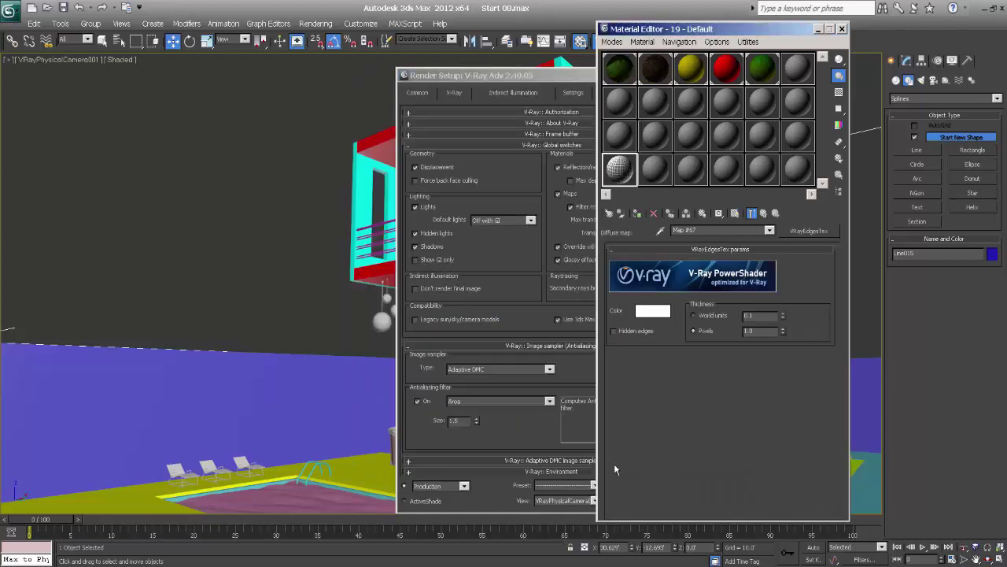
# - Set the VRayEdgesTex colour to dark grey with RGB 64, 64, 64 and close the material editor
pyautogui.click(648, 314)
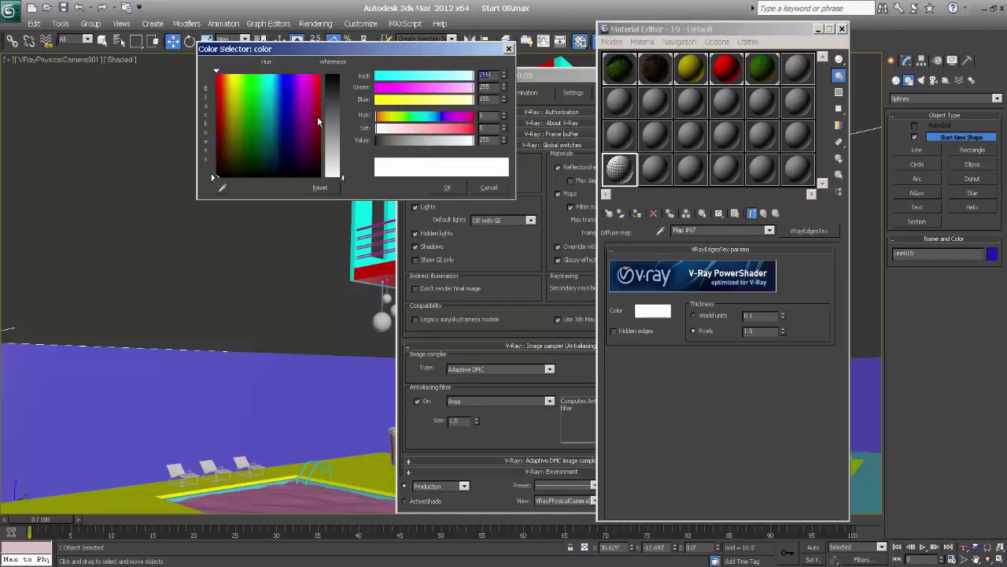
pyautogui.moveTo(331, 120); pyautogui.dragTo(337, 104)
pyautogui.moveTo(404, 140); pyautogui.dragTo(399, 140)
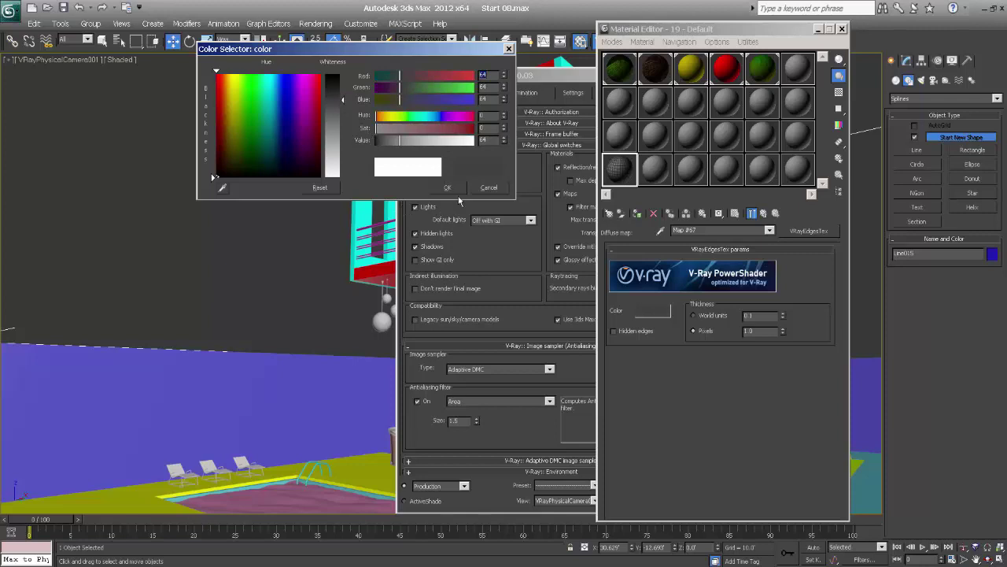
pyautogui.click(447, 187)
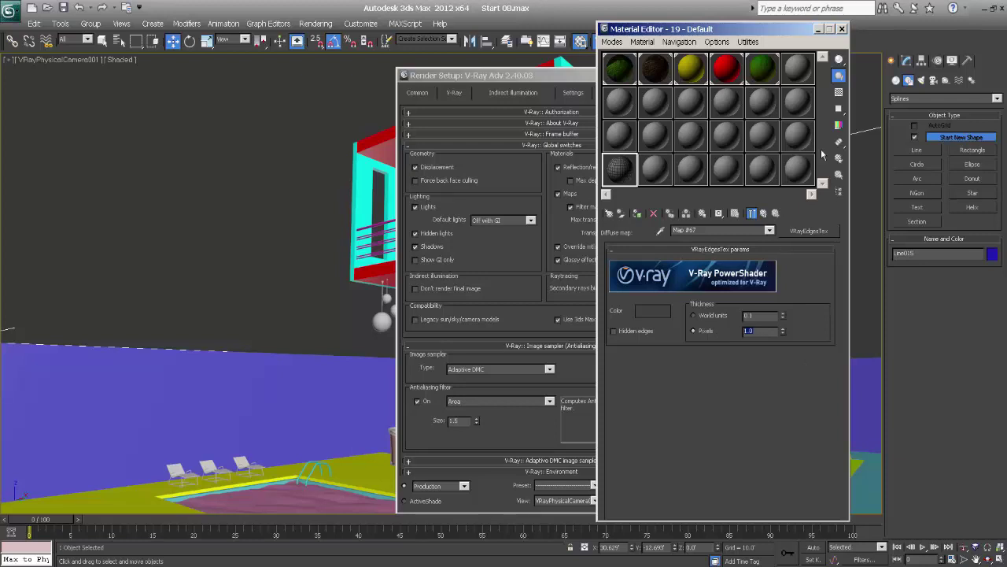
pyautogui.click(842, 29)
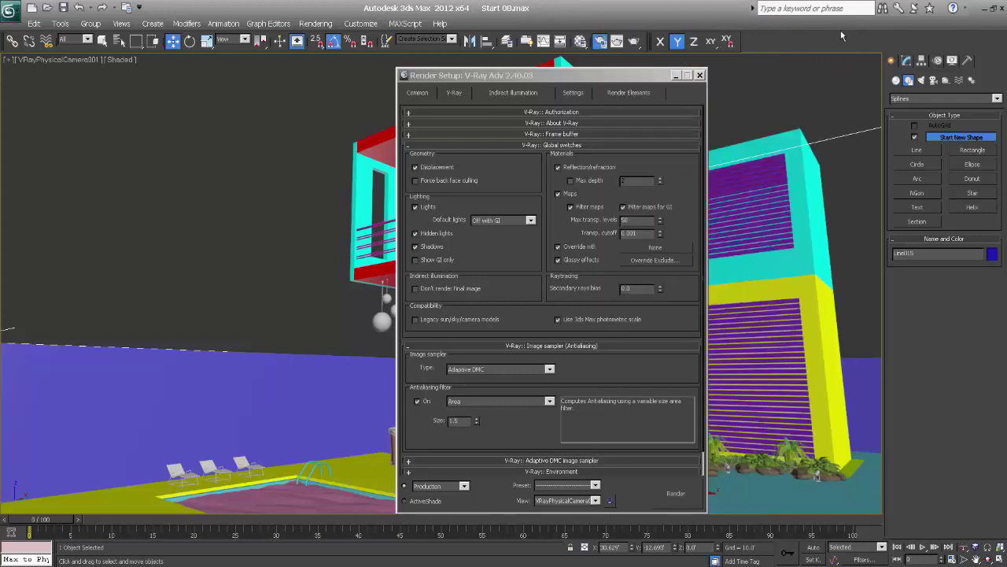
# - Enable V-Ray indirect illumination with Irradiance map for primary bounces and Light cache for secondary bounces
pyautogui.click(500, 94)
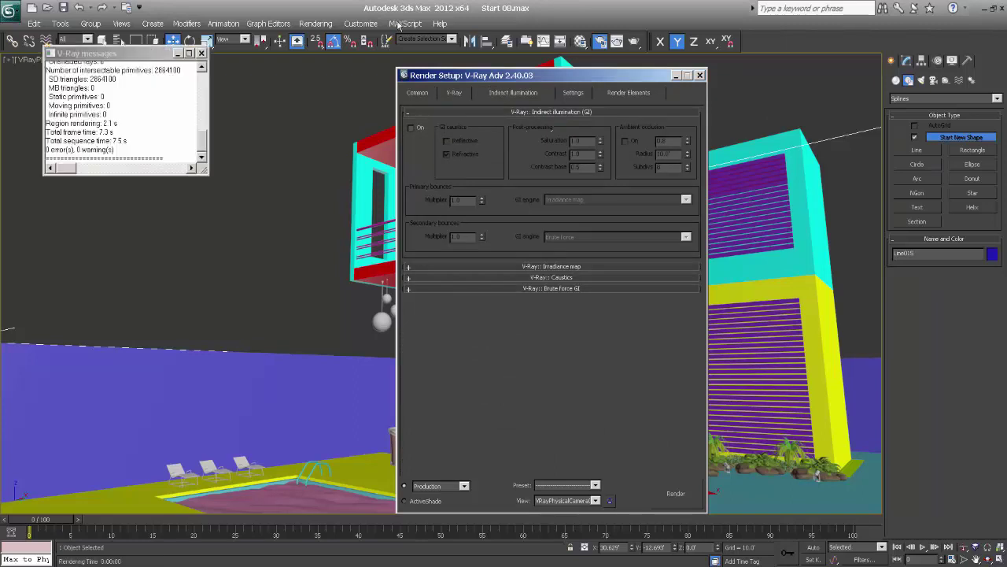
pyautogui.click(410, 128)
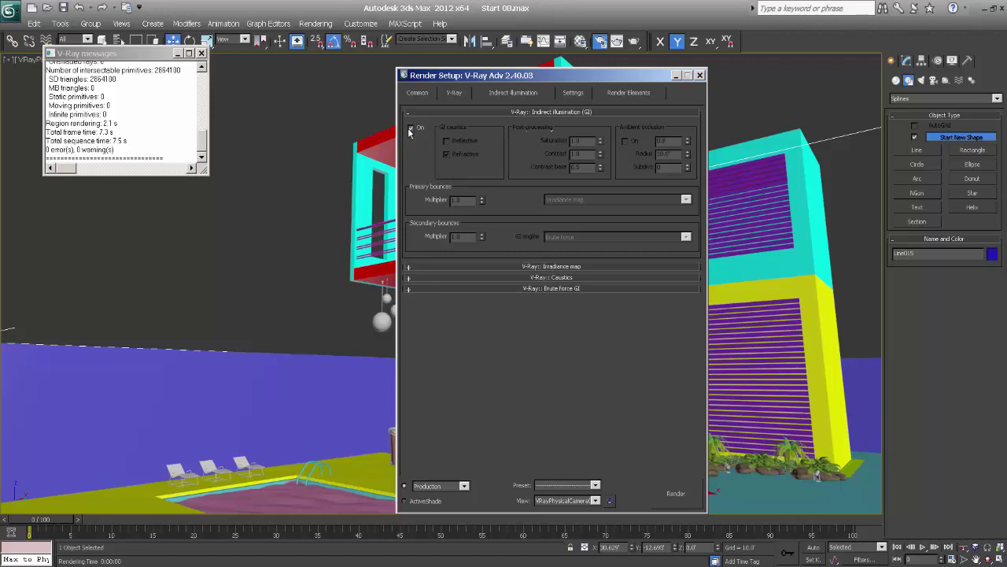
pyautogui.click(578, 202)
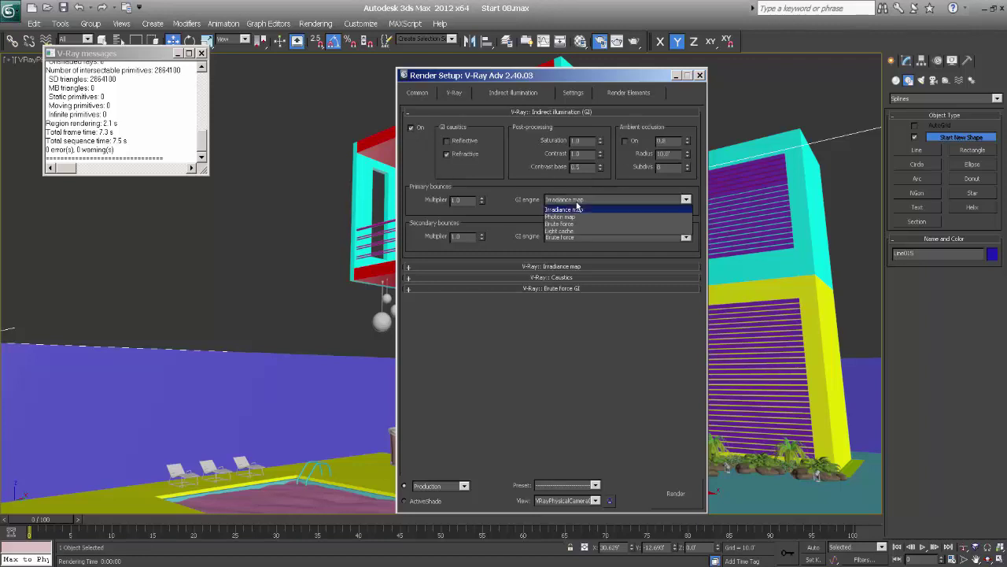
pyautogui.click(579, 209)
pyautogui.click(583, 235)
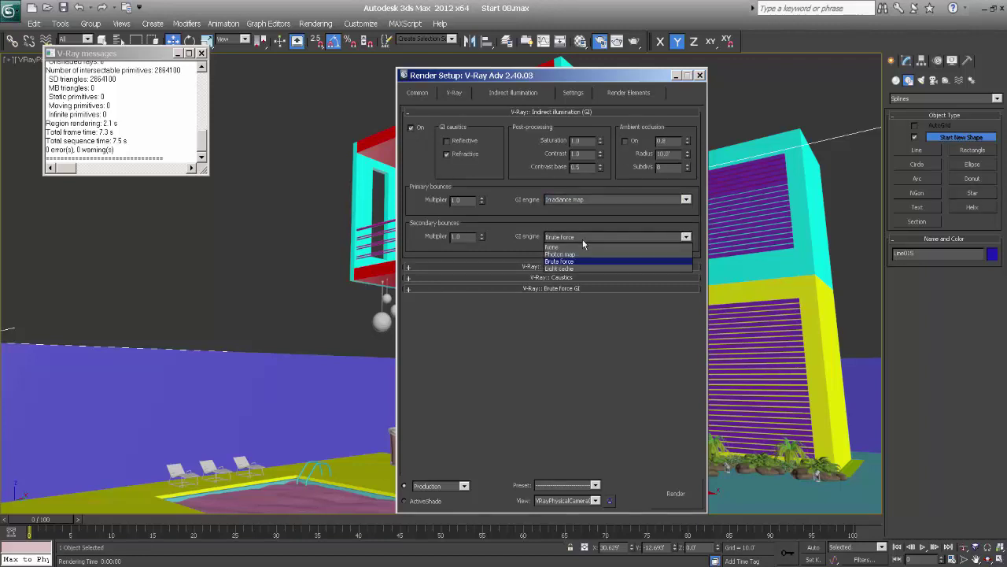
pyautogui.click(573, 269)
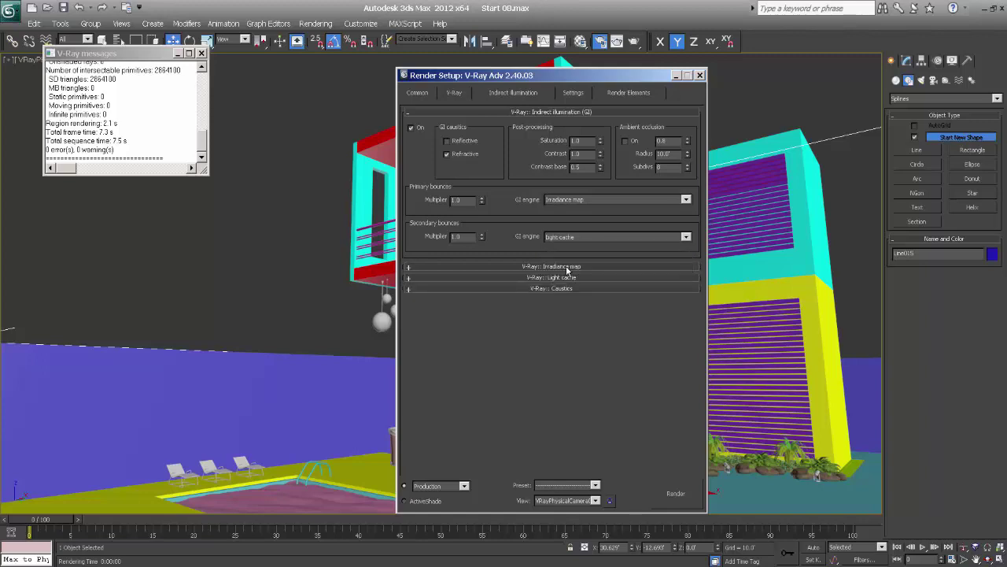
# - Set the irradiance map preset to Very low and show its calculation phase
pyautogui.click(566, 266)
pyautogui.click(552, 135)
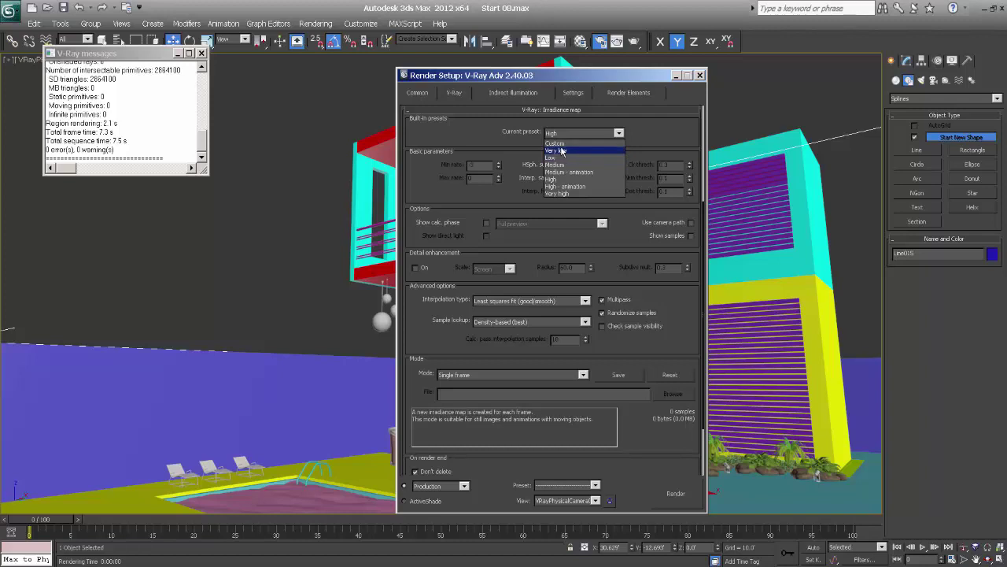
pyautogui.click(560, 149)
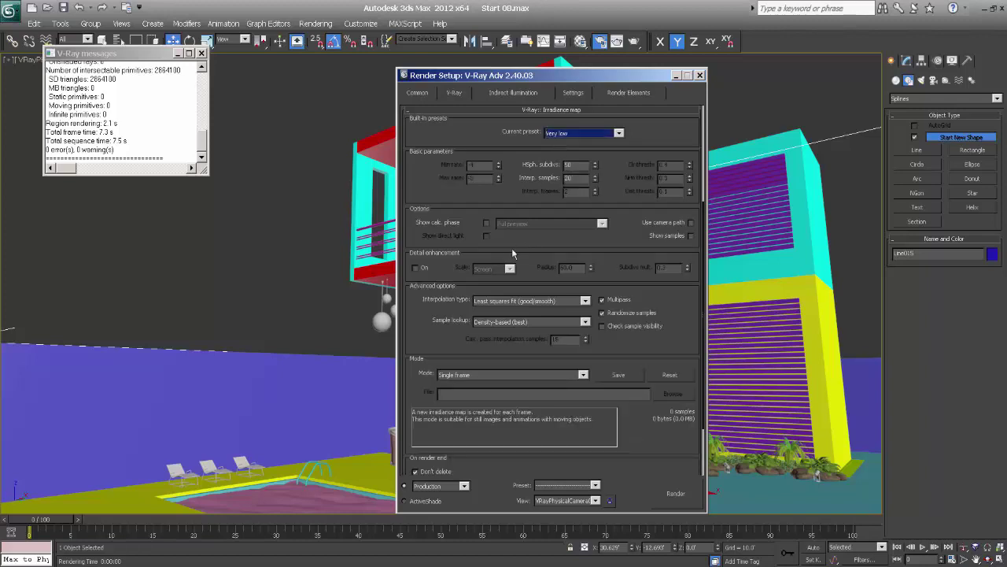
pyautogui.click(486, 222)
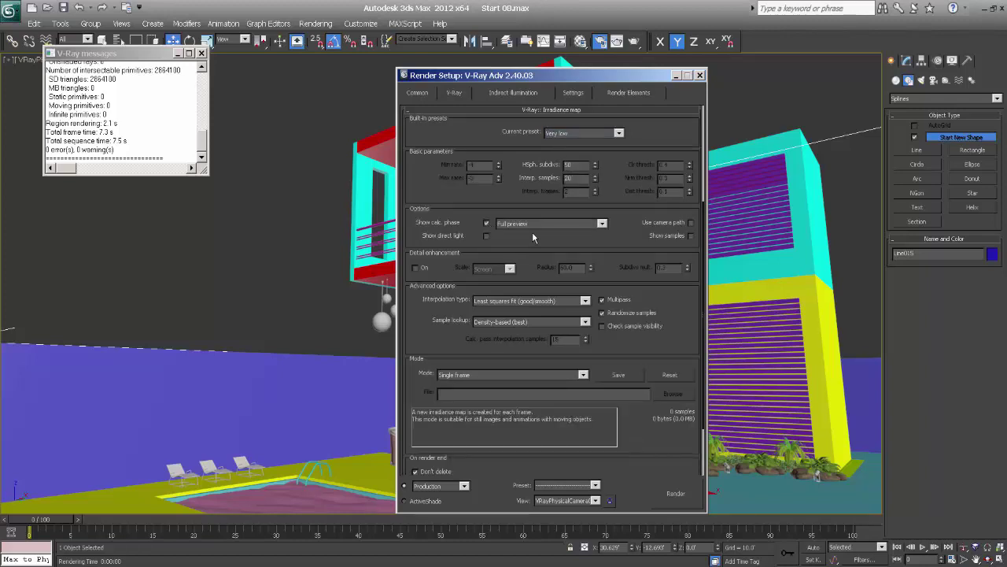
# - Set the light cache subdivs to 500 and show its calculation phase
pyautogui.scroll(-3, 526, 235)
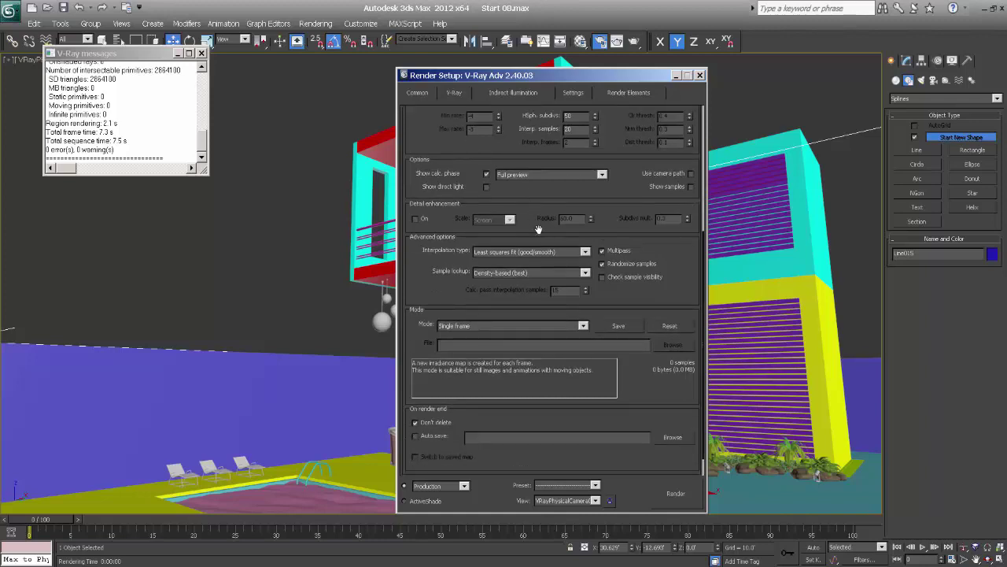
pyautogui.hotkey('ctrl', 's')
pyautogui.scroll(-2, 441, 297)
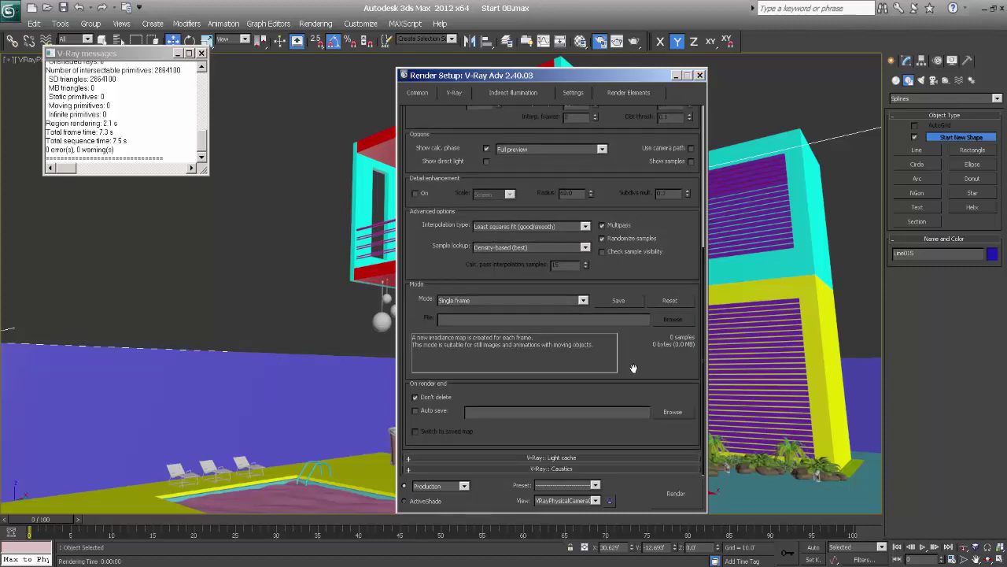
pyautogui.scroll(4, 629, 352)
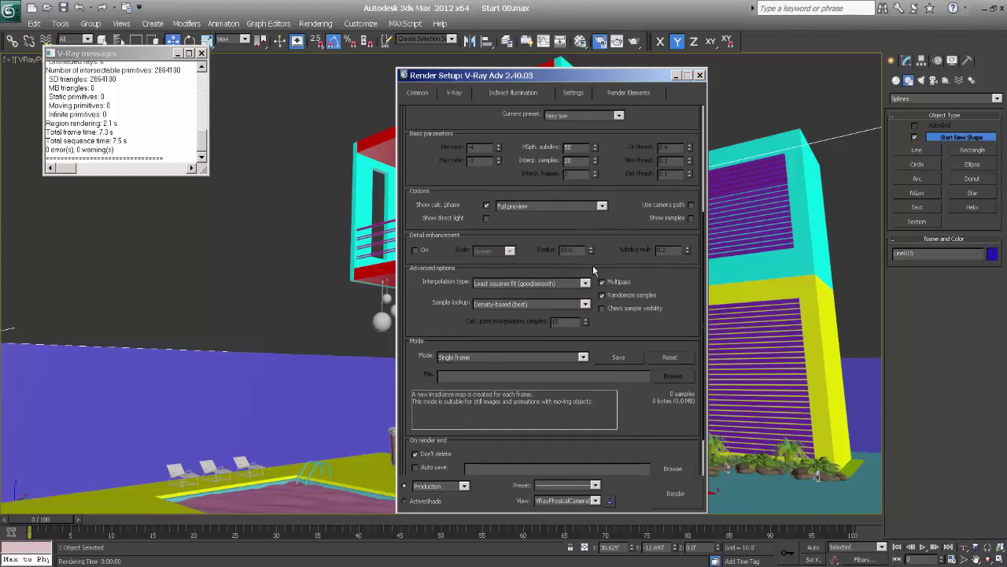
pyautogui.scroll(-4, 579, 291)
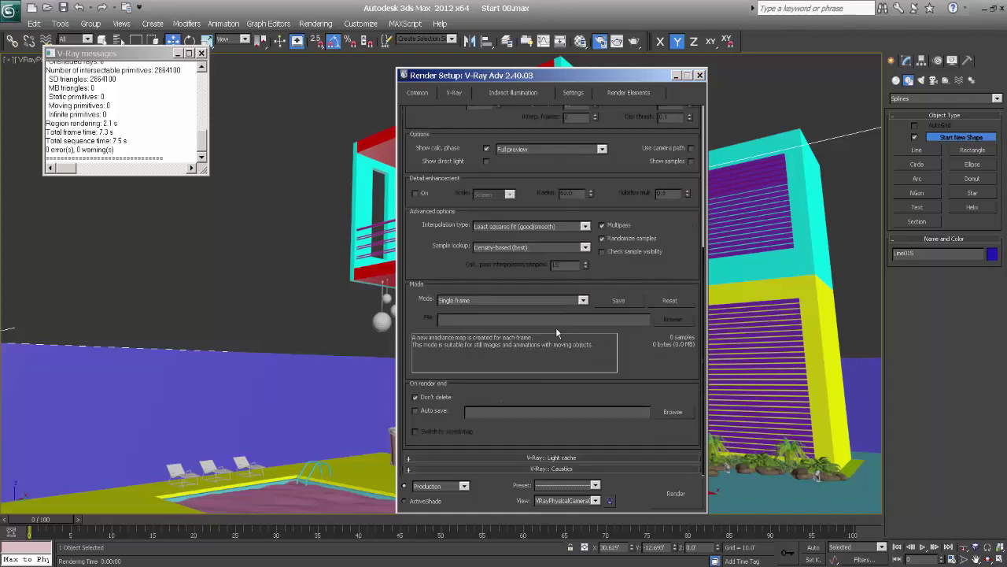
pyautogui.click(554, 458)
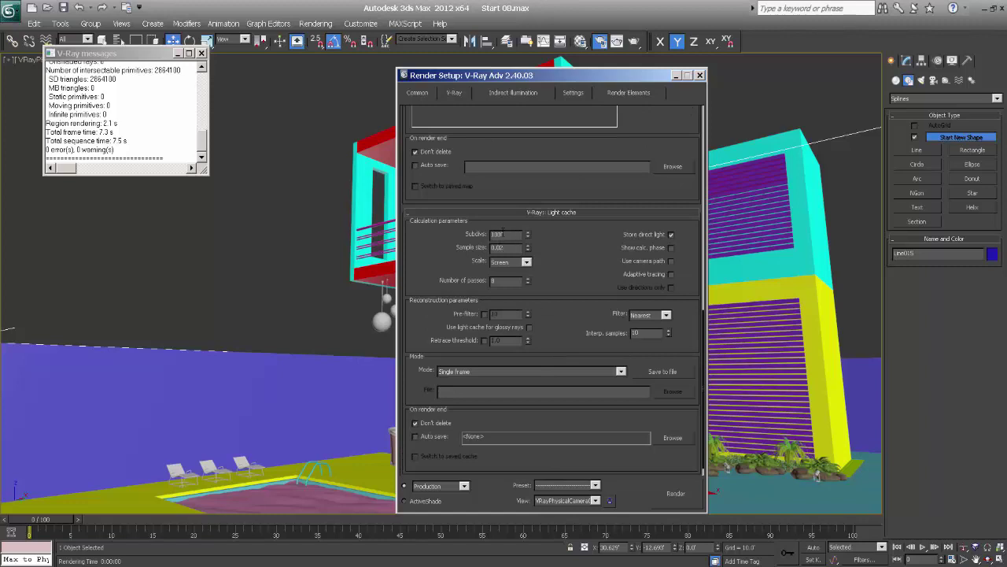
pyautogui.doubleClick(502, 233)
pyautogui.write('50')
pyautogui.press('Return')
pyautogui.click(671, 248)
pyautogui.scroll(-1, 559, 241)
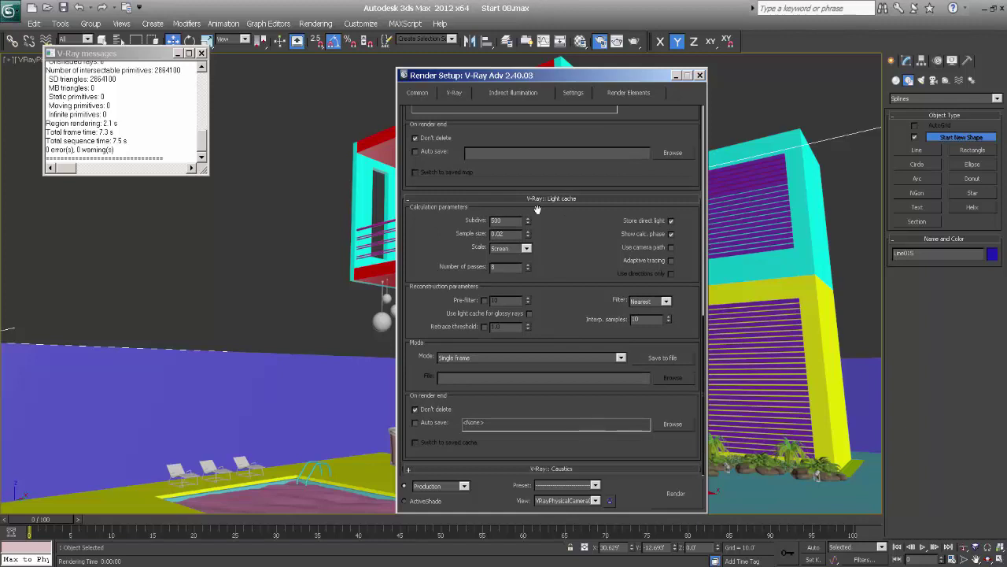
# - Try a global subdivs multiplier of 5 in the DMC sampler and set it back to 1
pyautogui.click(571, 92)
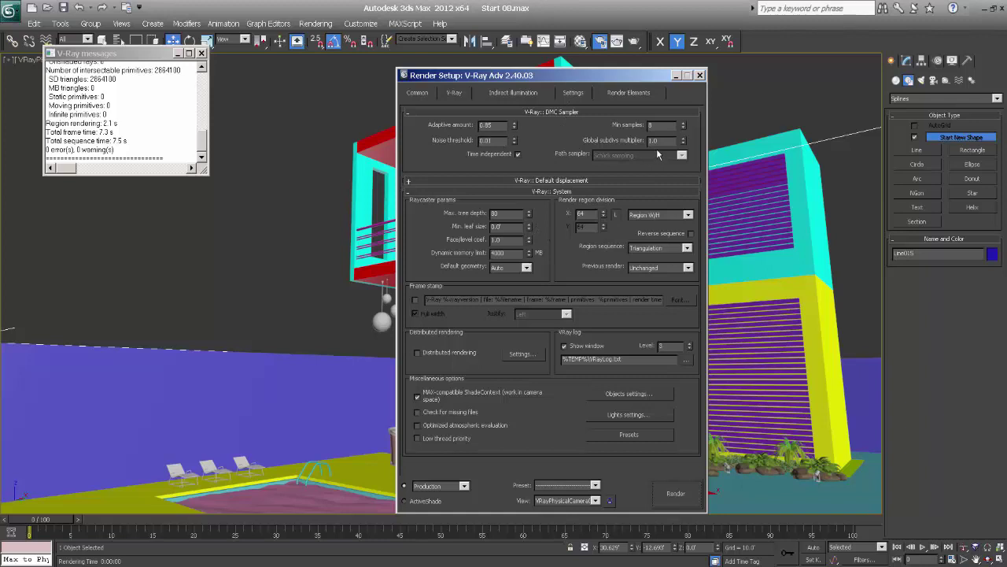
pyautogui.moveTo(662, 141); pyautogui.dragTo(628, 138)
pyautogui.write('5')
pyautogui.write('1')
pyautogui.press('Return')
pyautogui.doubleClick(580, 214)
# - Enable the GI environment skylight override with a pale blue colour of RGB 227, 241, 255 and close the render setup
pyautogui.click(457, 93)
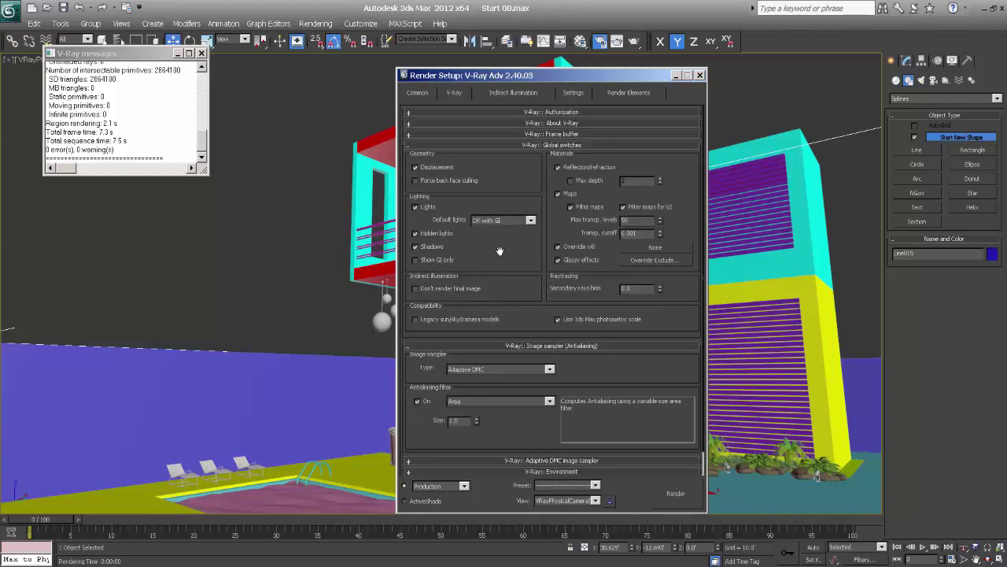
pyautogui.moveTo(499, 251); pyautogui.dragTo(496, 168)
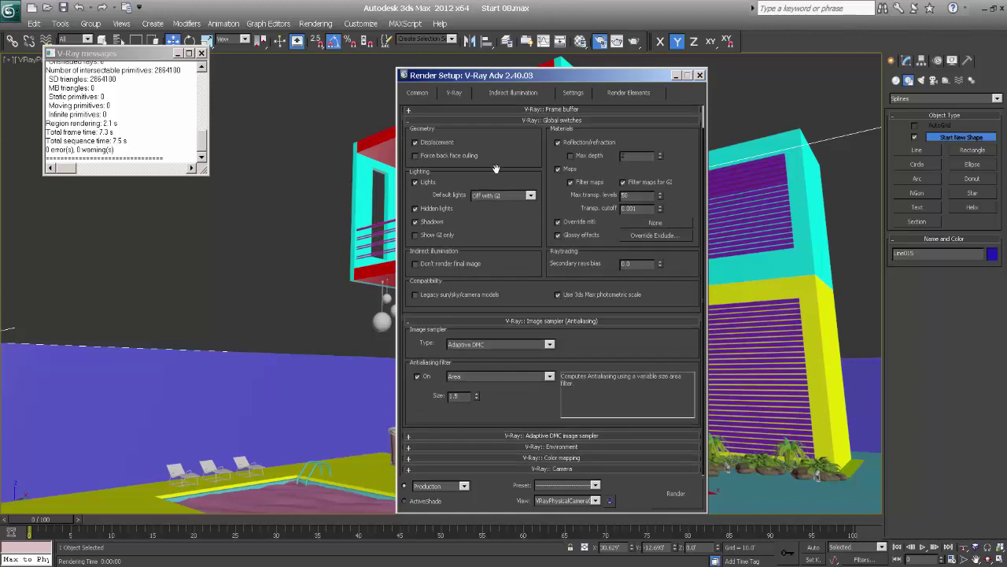
pyautogui.click(553, 447)
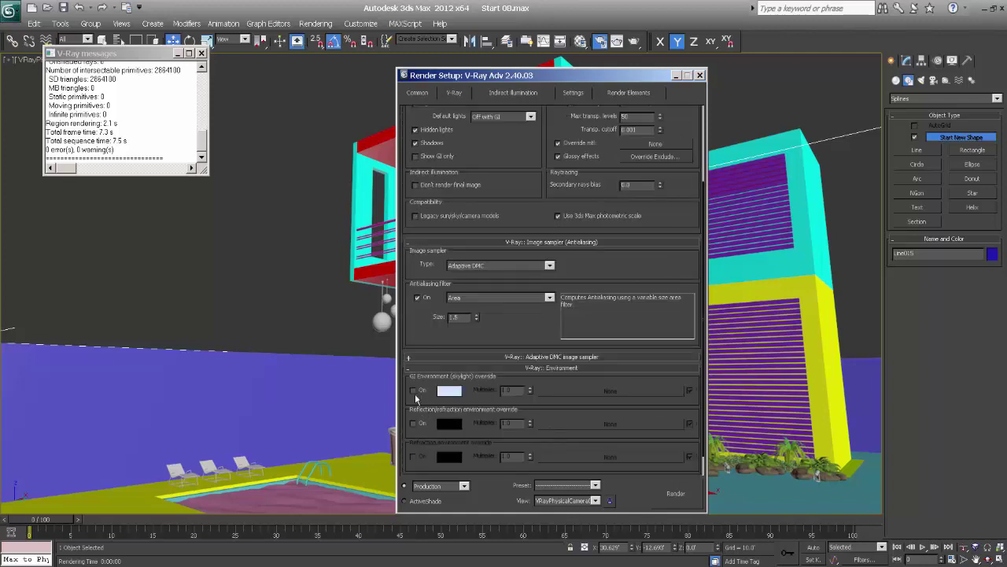
pyautogui.click(414, 391)
pyautogui.click(450, 392)
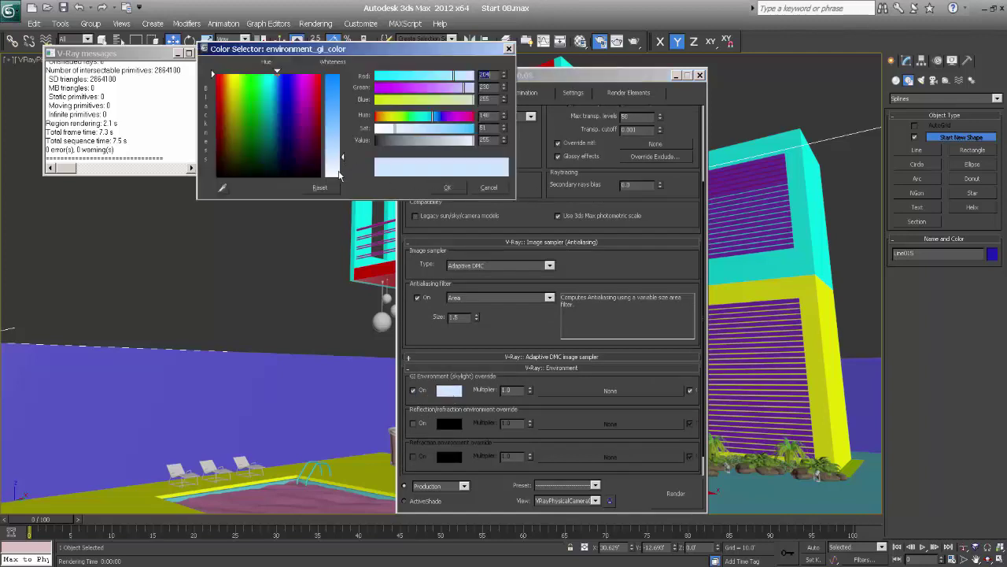
pyautogui.moveTo(340, 175); pyautogui.dragTo(342, 166)
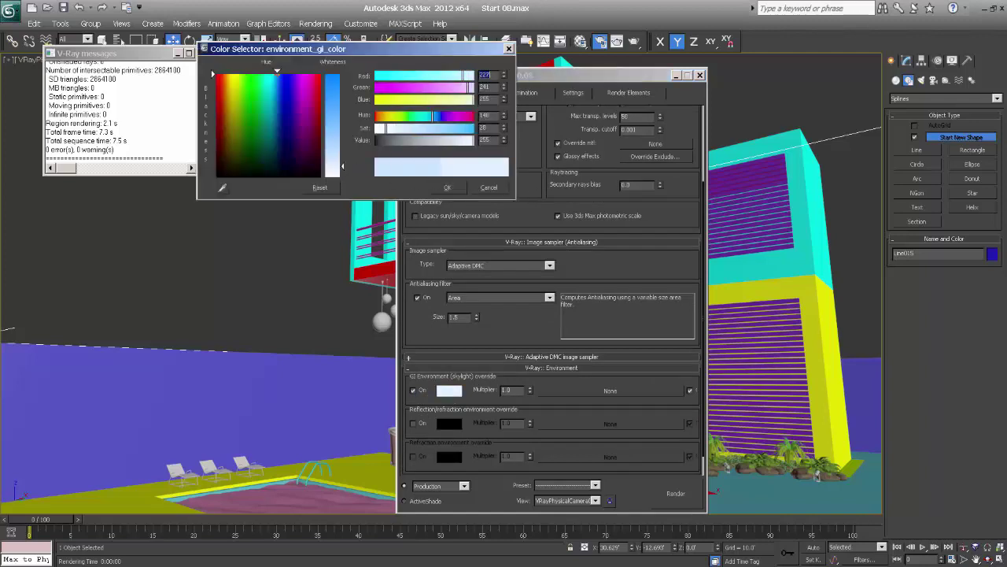
pyautogui.click(447, 187)
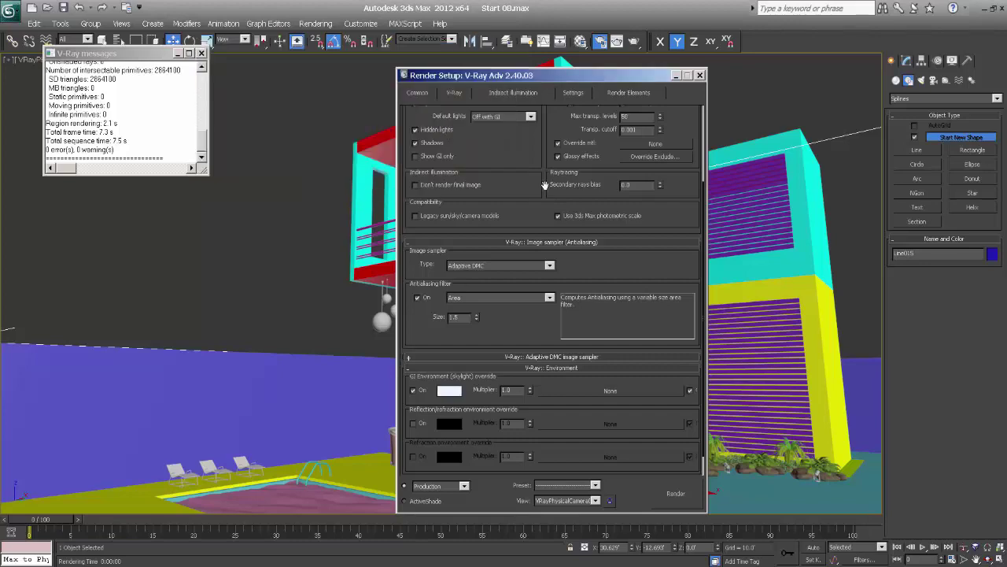
pyautogui.moveTo(527, 151); pyautogui.dragTo(533, 267)
pyautogui.click(700, 75)
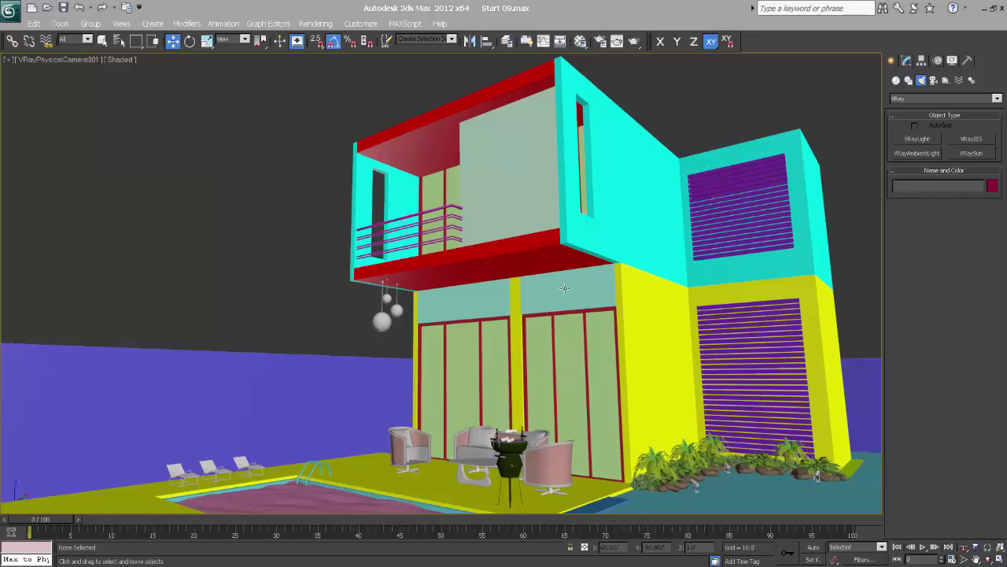
# - Place a VRaySun in the top view, shining from outside the lot's lower-right corner toward the house, without adding a VRaySky environment map
pyautogui.click(564, 288)
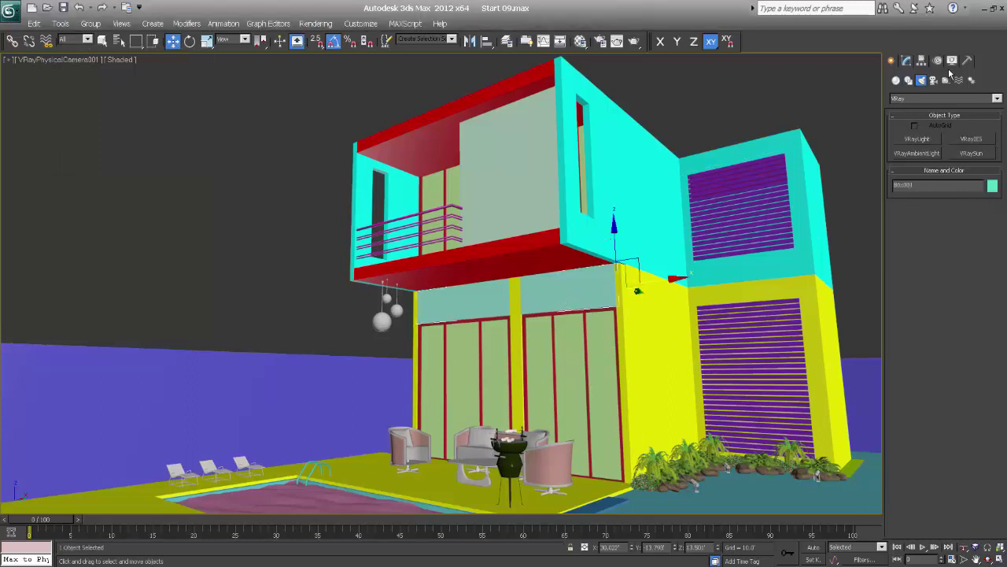
pyautogui.click(973, 153)
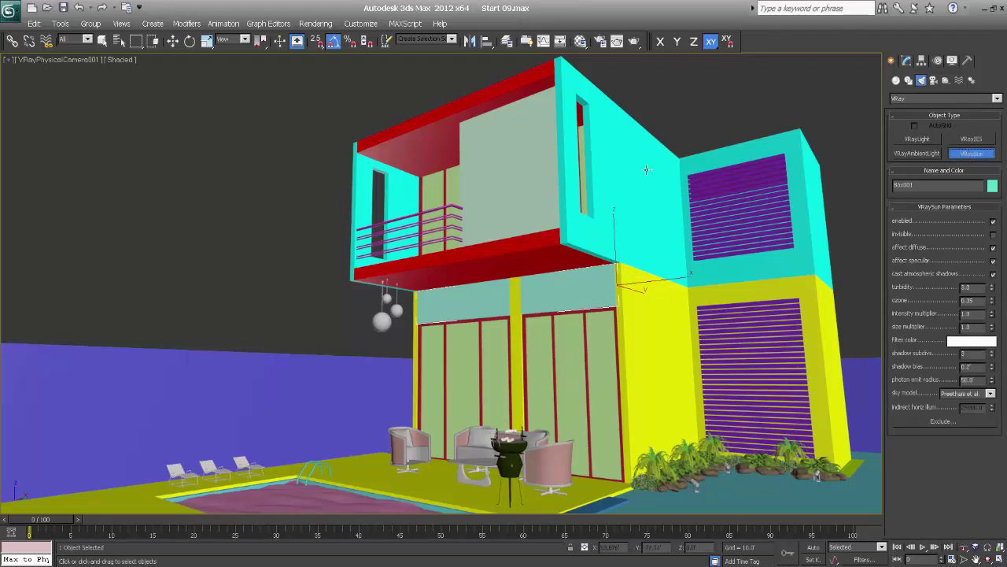
pyautogui.press('t')
pyautogui.moveTo(538, 323); pyautogui.dragTo(472, 236, button='middle')
pyautogui.press('F3')
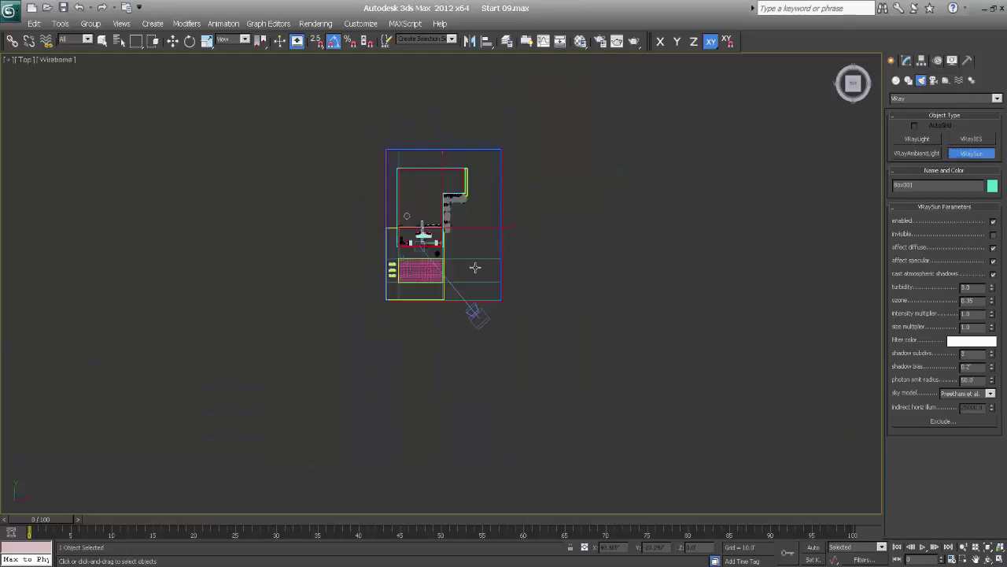
pyautogui.moveTo(493, 308); pyautogui.dragTo(450, 229, button='middle')
pyautogui.scroll(4, 464, 252)
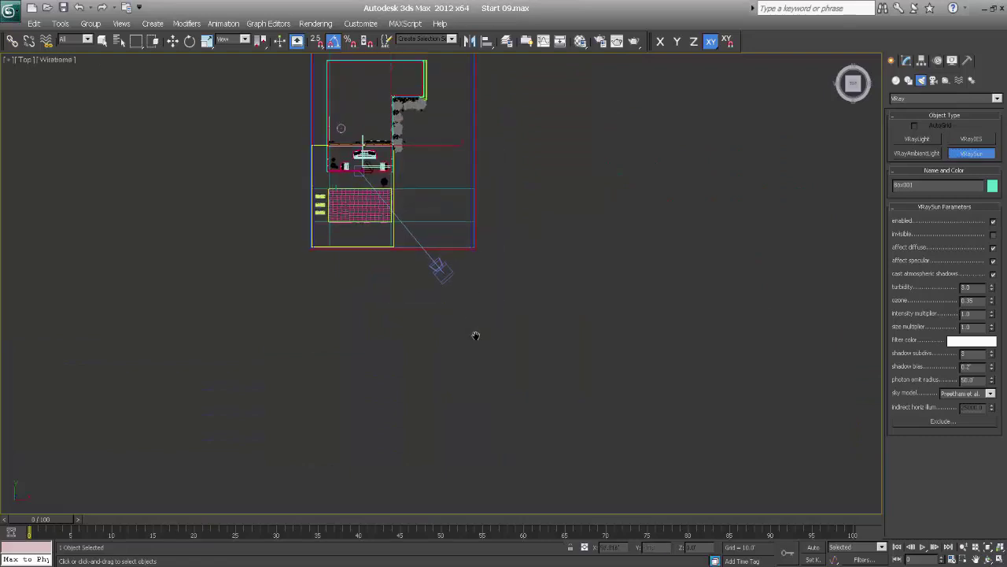
pyautogui.moveTo(556, 335); pyautogui.dragTo(377, 189)
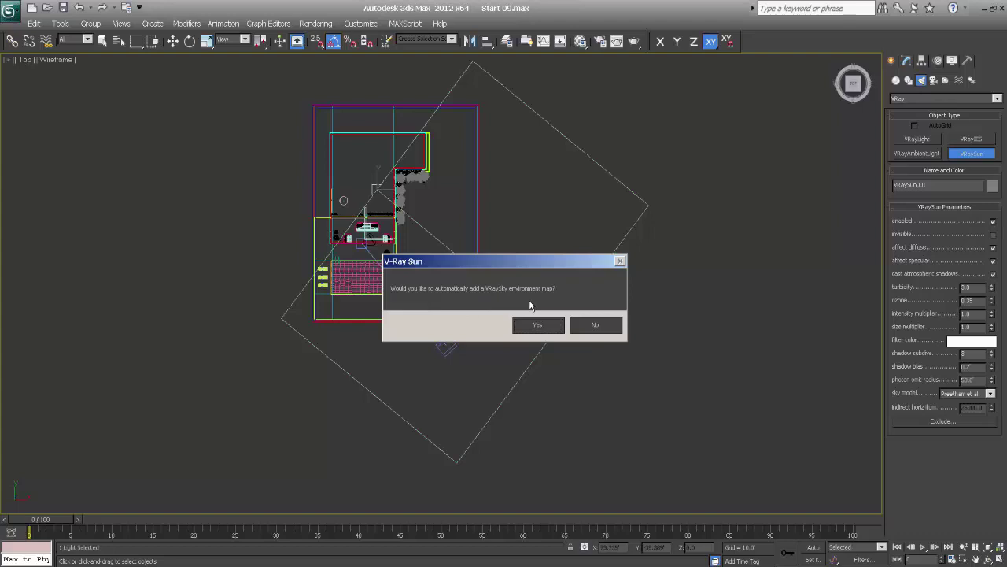
pyautogui.click(595, 325)
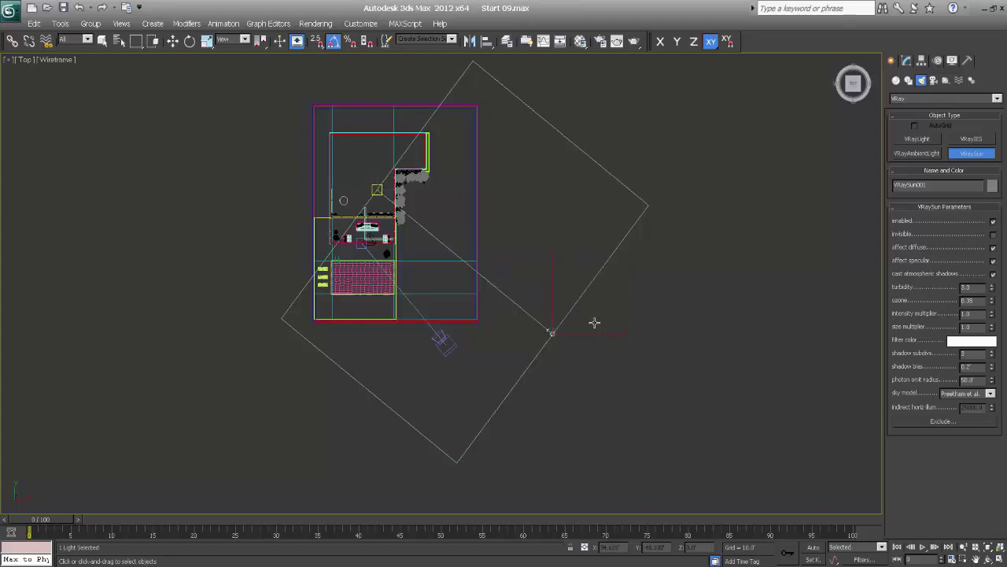
# - Raise the sun about 25.5' above the ground in the left view, and shift it up and to the right in plan
pyautogui.press('l')
pyautogui.moveTo(622, 289); pyautogui.dragTo(612, 338, button='middle')
pyautogui.press('w')
pyautogui.moveTo(584, 280); pyautogui.dragTo(577, 198)
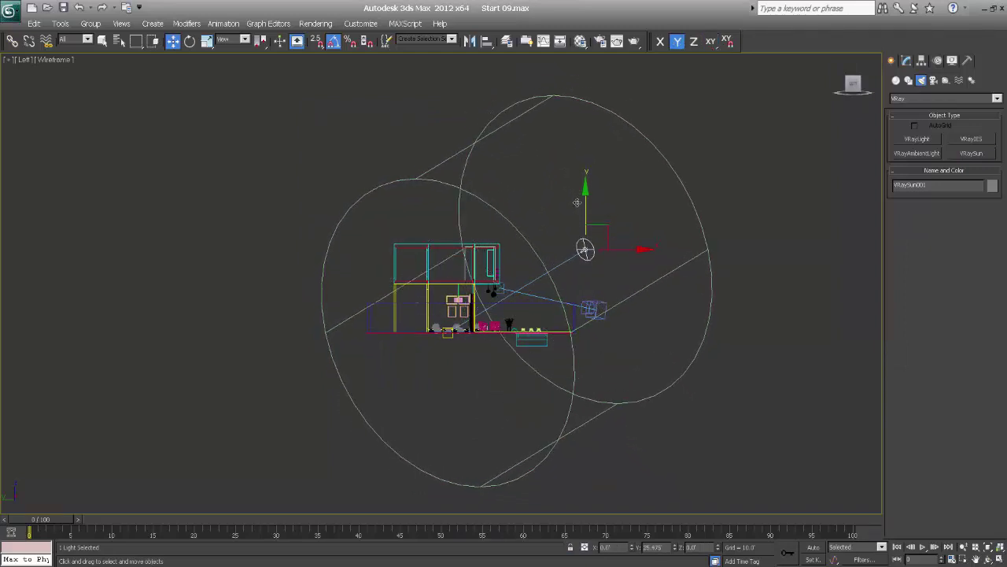
pyautogui.press('t')
pyautogui.moveTo(554, 294); pyautogui.dragTo(478, 204, button='middle')
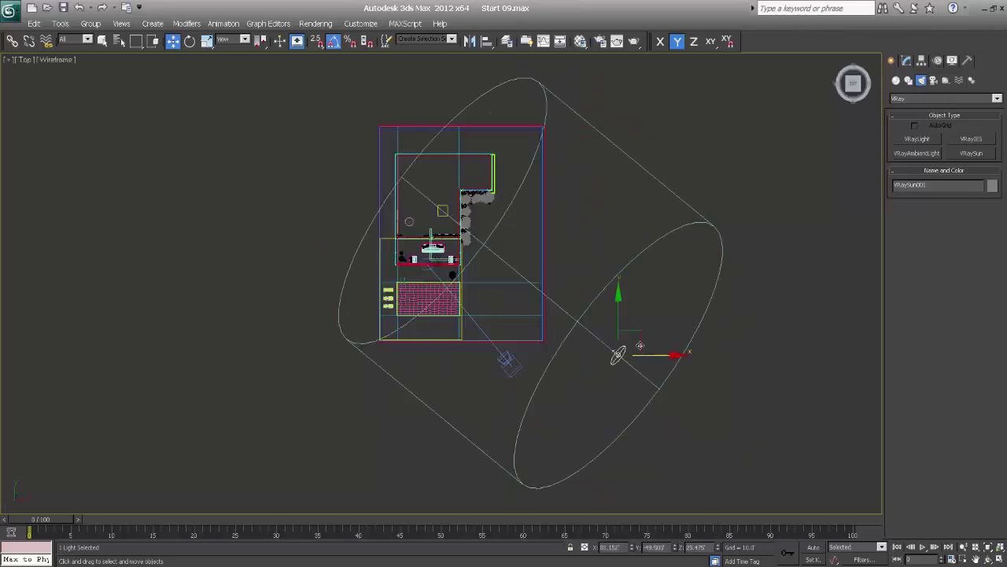
pyautogui.moveTo(644, 335); pyautogui.dragTo(669, 279)
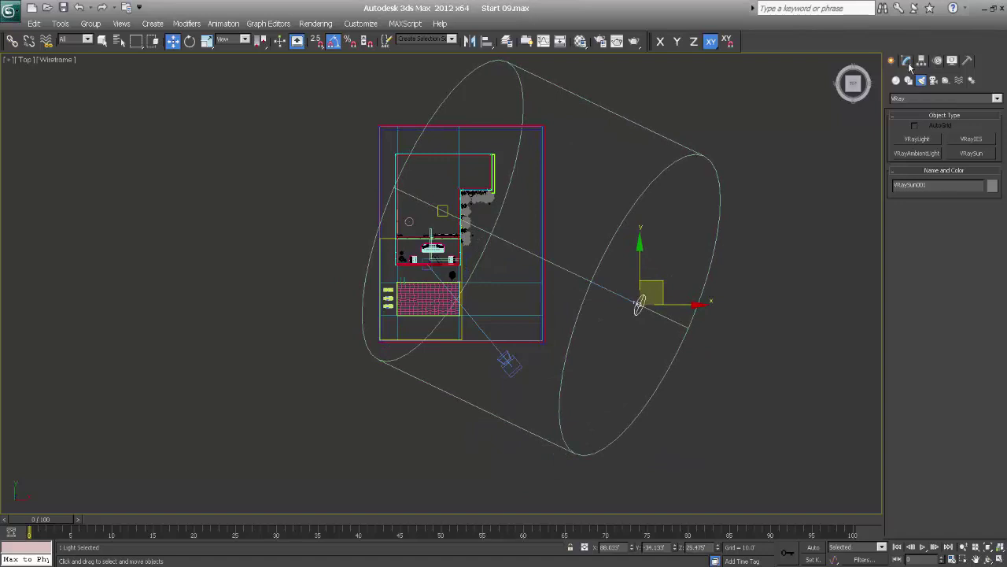
# - Set the sun's turbidity to 4, its intensity multiplier to 0.01 and its size multiplier to 2
pyautogui.click(909, 66)
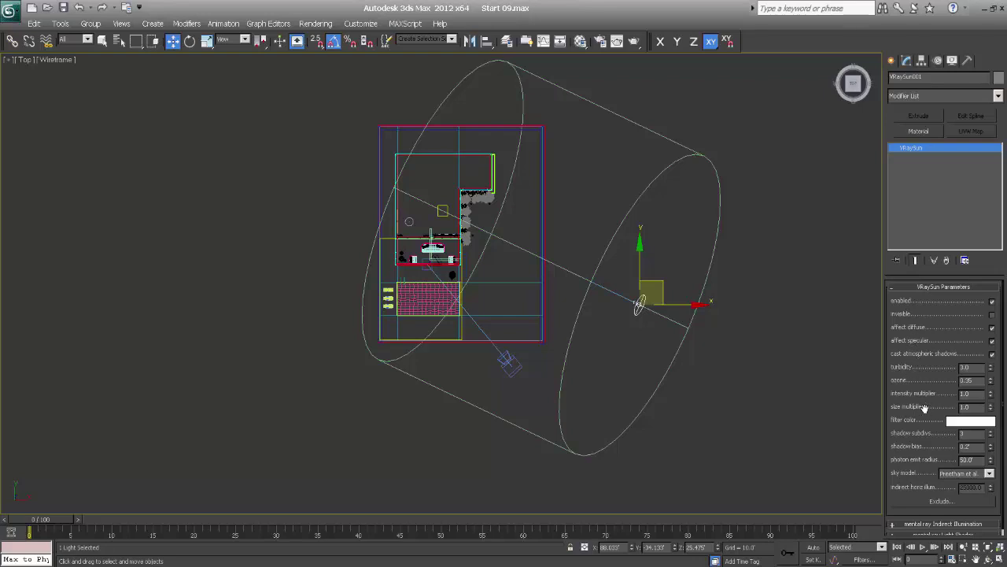
pyautogui.doubleClick(965, 366)
pyautogui.write('4')
pyautogui.press('Return')
pyautogui.doubleClick(969, 393)
pyautogui.write('0.01')
pyautogui.press('Return')
pyautogui.press('Tab')
pyautogui.press('BackSpace')
pyautogui.write('2')
pyautogui.press('Return')
# - Set the sun's size multiplier to 3 and strongly reduce its photon emit radius
pyautogui.scroll(-1, 900, 400)
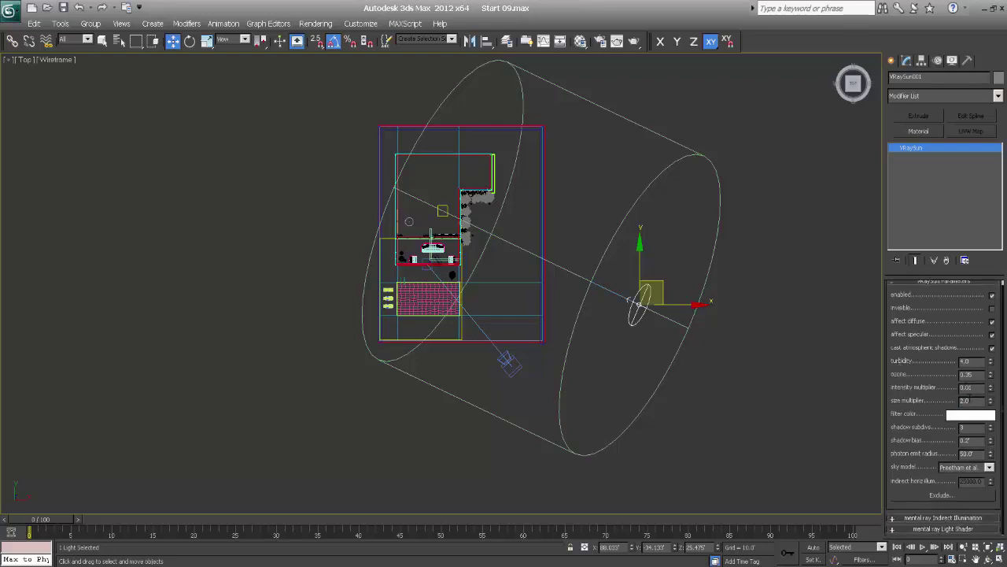
pyautogui.doubleClick(965, 401)
pyautogui.write('3')
pyautogui.press('Return')
pyautogui.click(922, 404)
pyautogui.doubleClick(965, 427)
pyautogui.moveTo(991, 454); pyautogui.dragTo(991, 512)
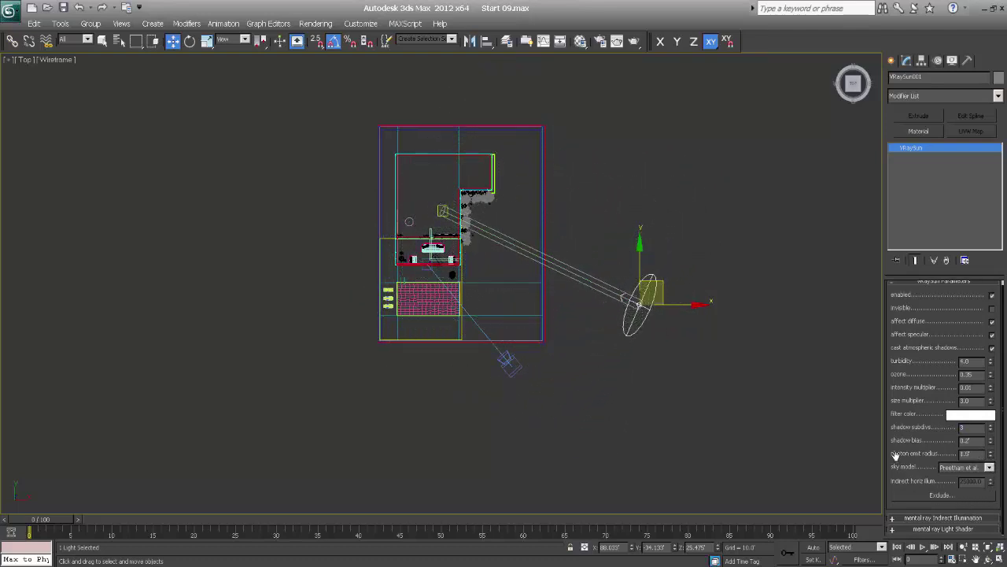
# - Select the V-Ray physical camera, look through it in shaded mode and correct its vertical tilt with Guess vert
pyautogui.click(892, 63)
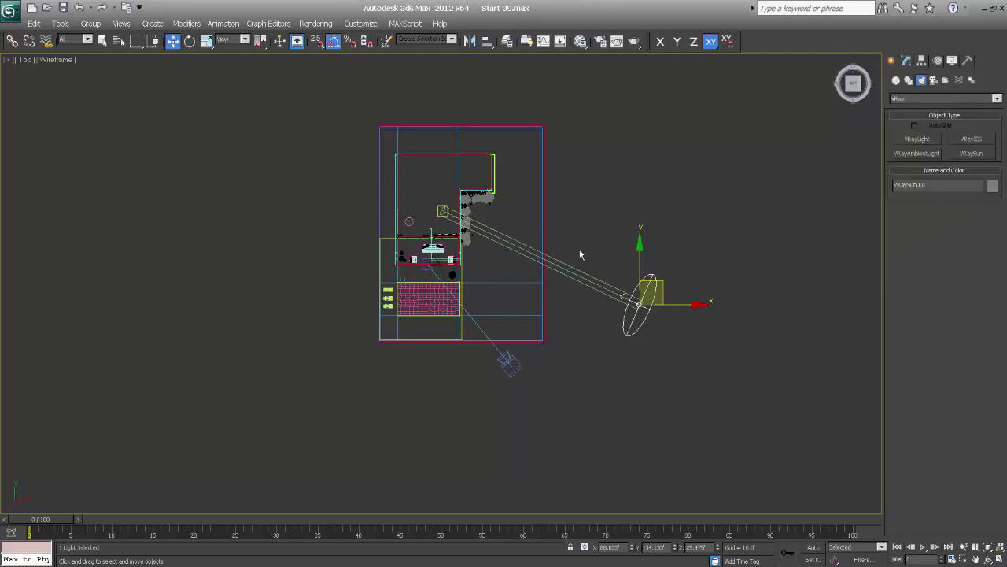
pyautogui.click(510, 358)
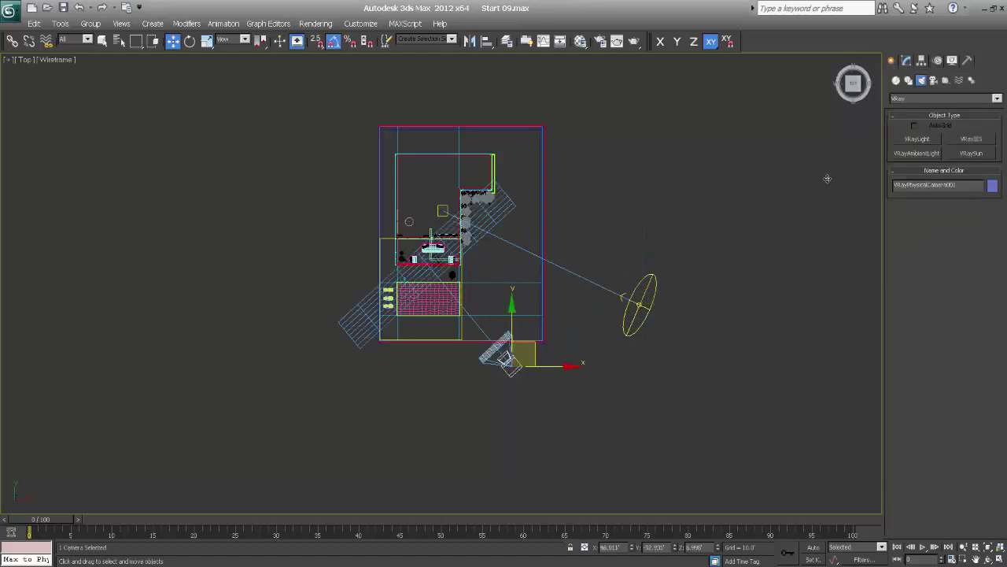
pyautogui.click(906, 61)
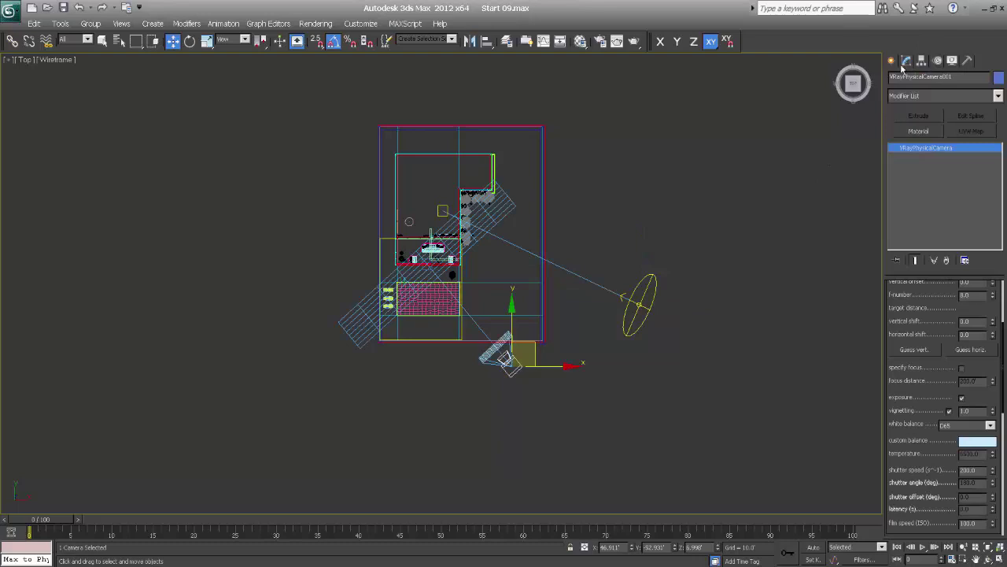
pyautogui.moveTo(923, 376); pyautogui.dragTo(927, 465)
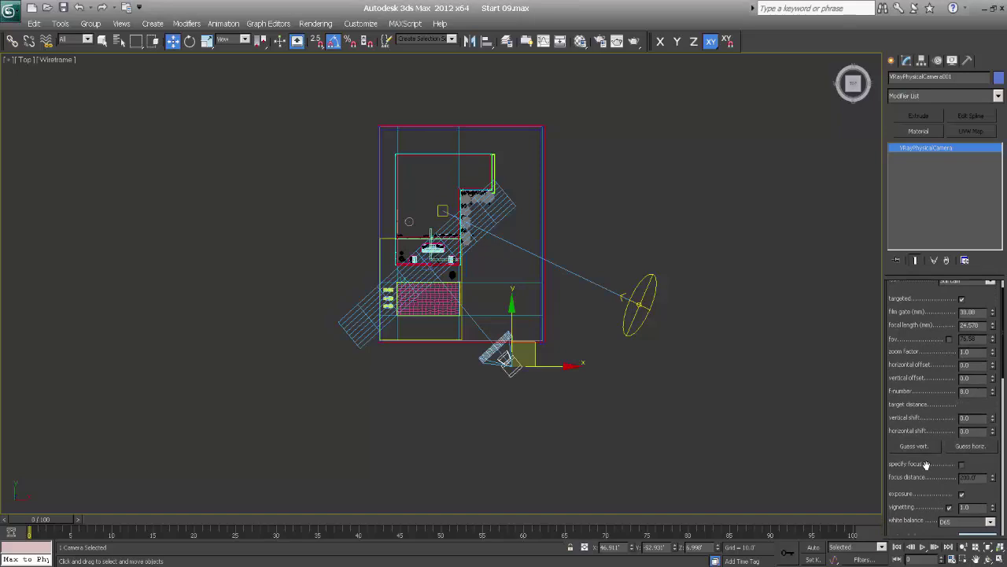
pyautogui.press('c')
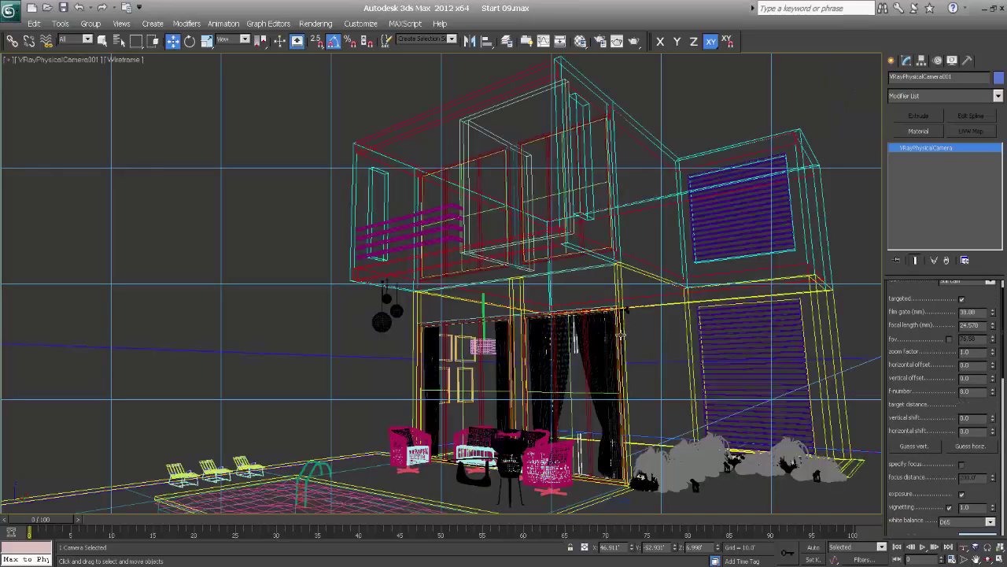
pyautogui.press('F3')
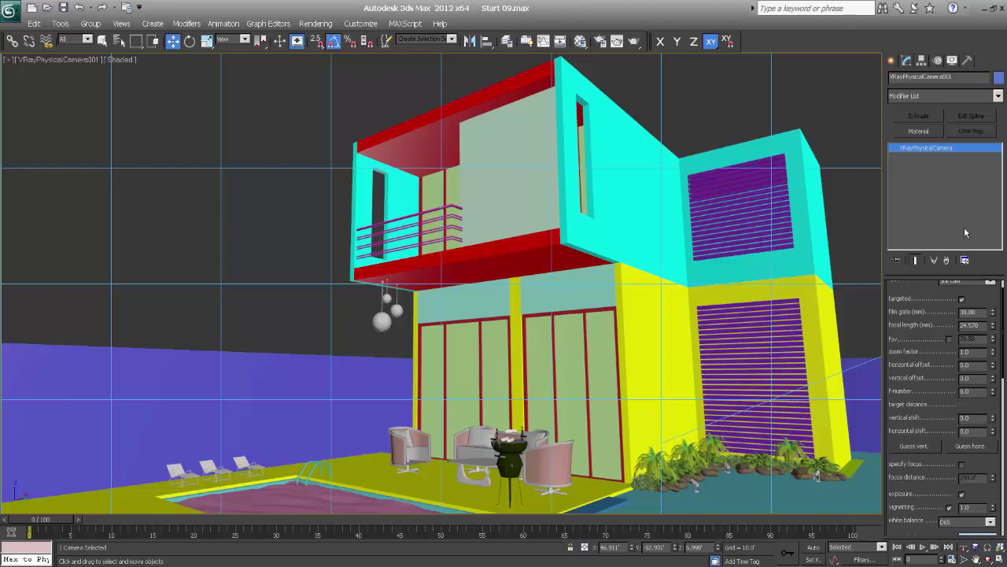
pyautogui.click(922, 447)
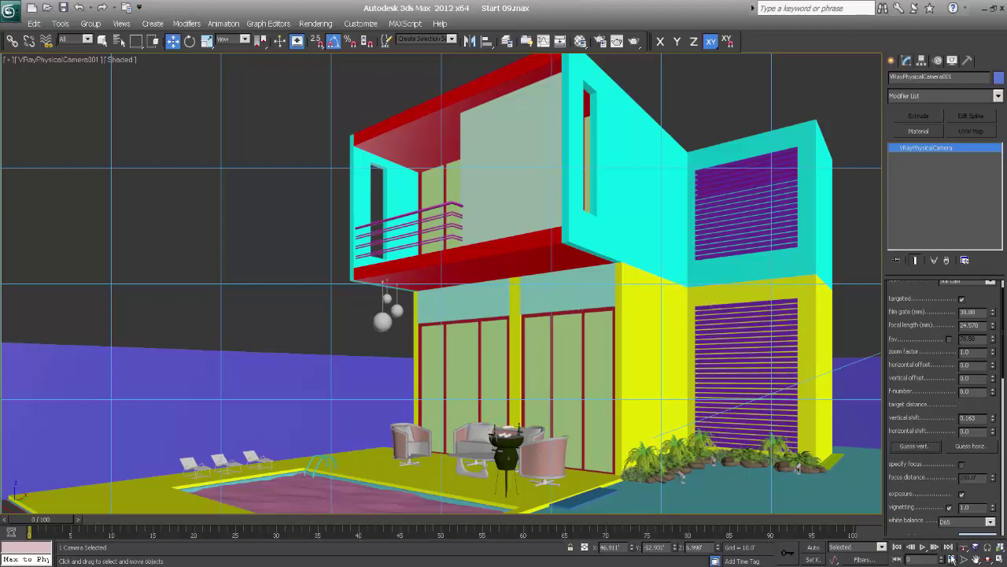
# - Dolly the camera back to frame the whole house and pool, and show the safe frames
pyautogui.click(964, 548)
pyautogui.moveTo(471, 342); pyautogui.dragTo(471, 343)
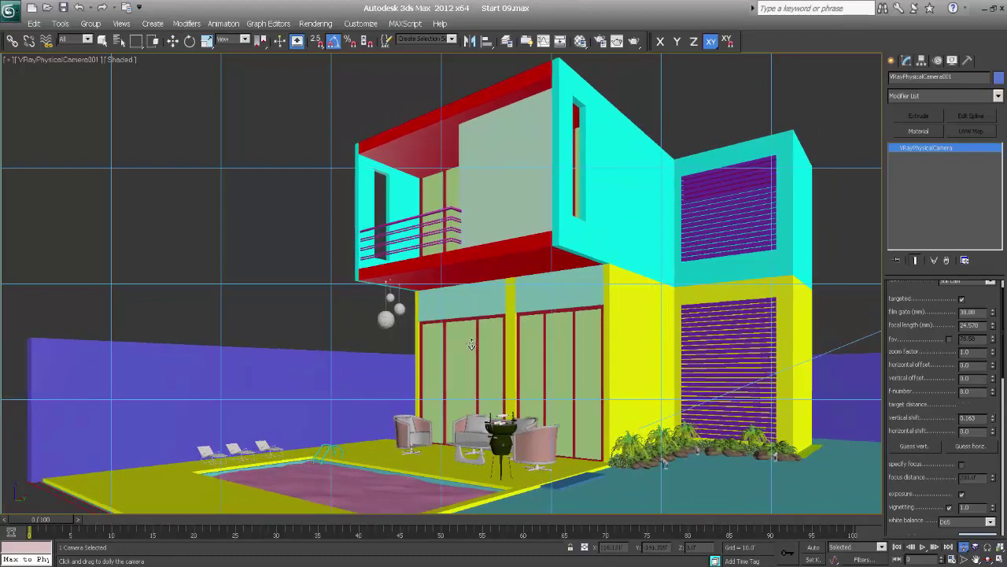
pyautogui.rightClick(629, 250)
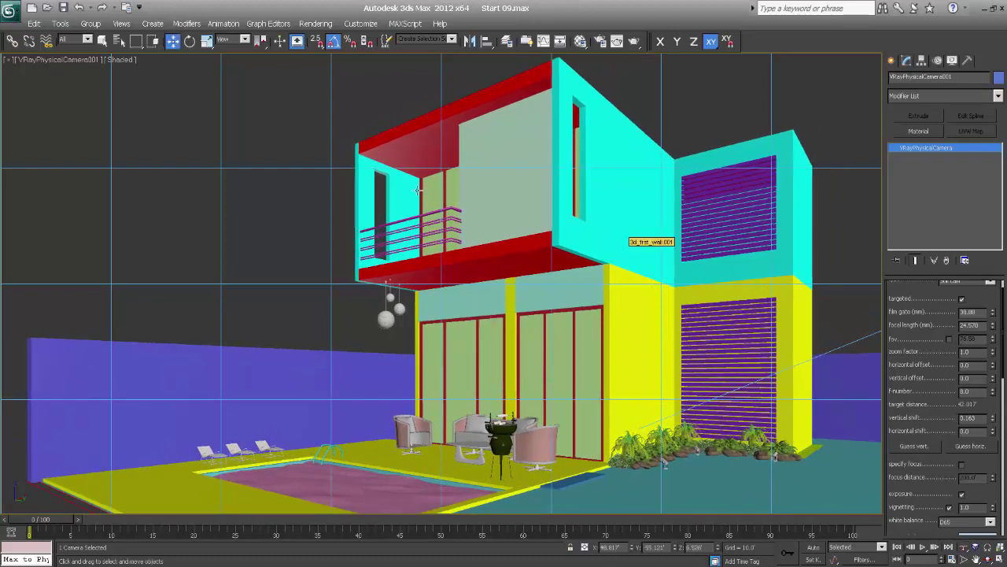
pyautogui.click(59, 62)
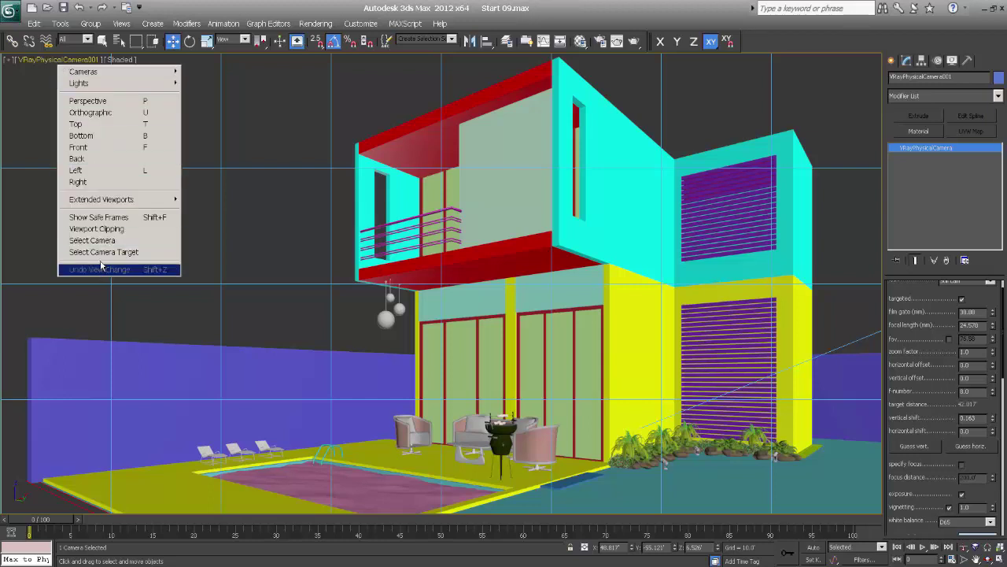
pyautogui.click(102, 217)
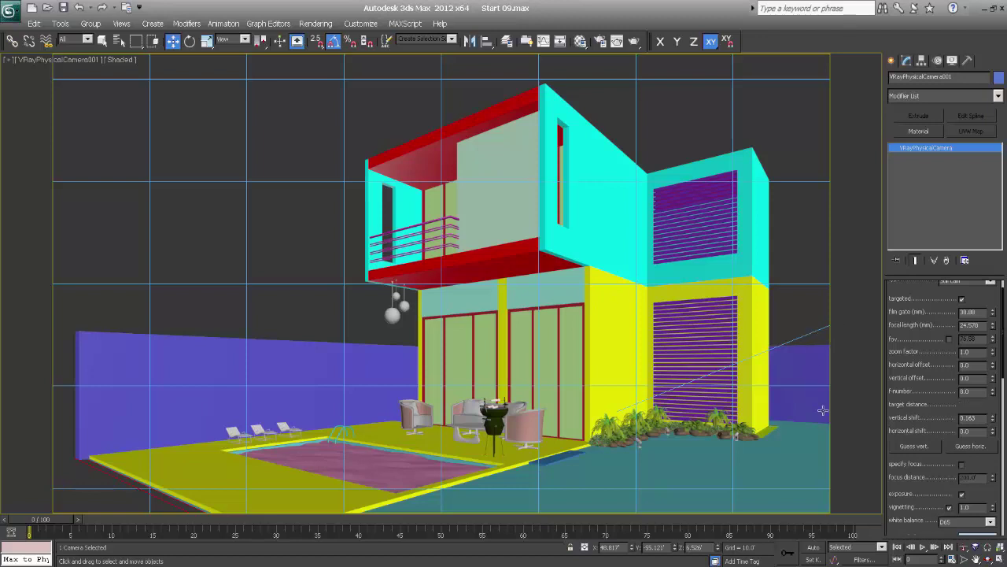
# - Turn off the camera's vignetting and set its white balance to Neutral
pyautogui.scroll(-4, 937, 445)
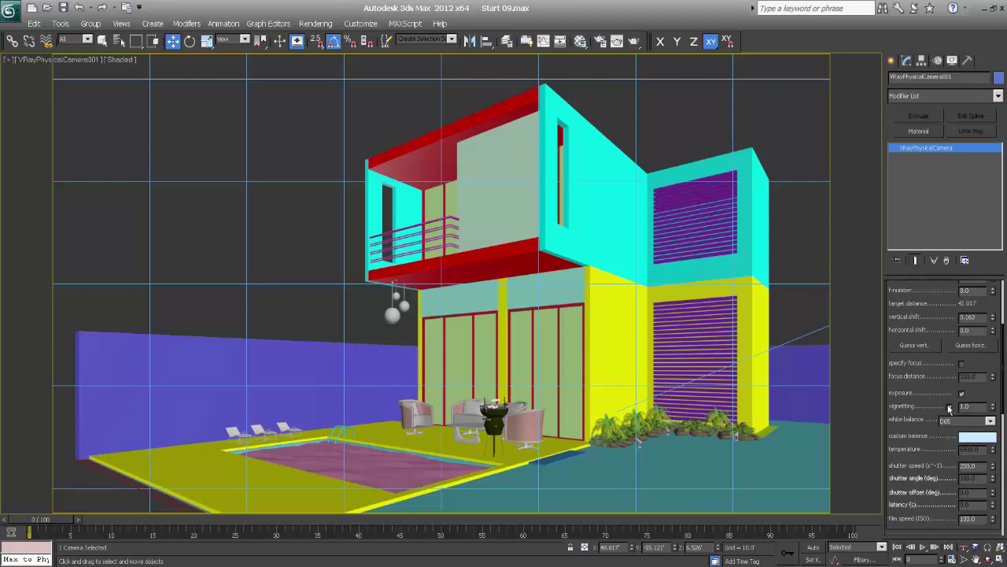
pyautogui.click(948, 407)
pyautogui.click(955, 422)
pyautogui.click(956, 423)
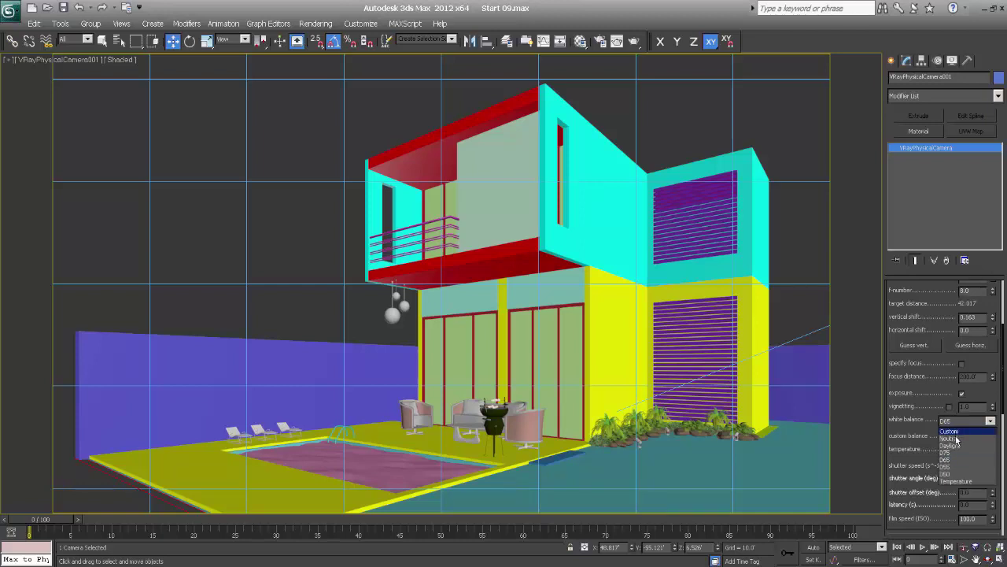
pyautogui.click(956, 438)
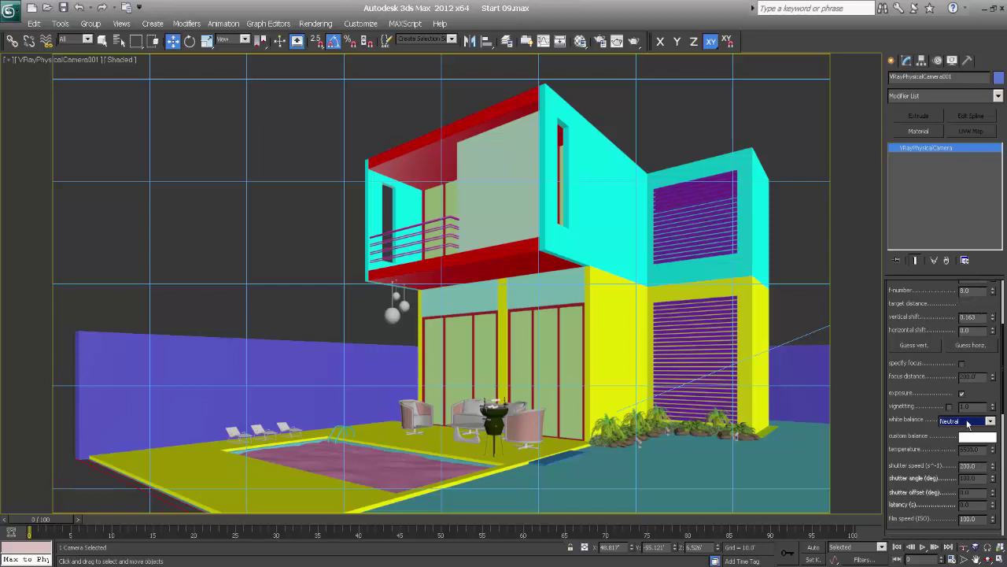
# - Set the camera's shutter speed to 25 and its film speed (ISO) to 200
pyautogui.scroll(-3, 909, 402)
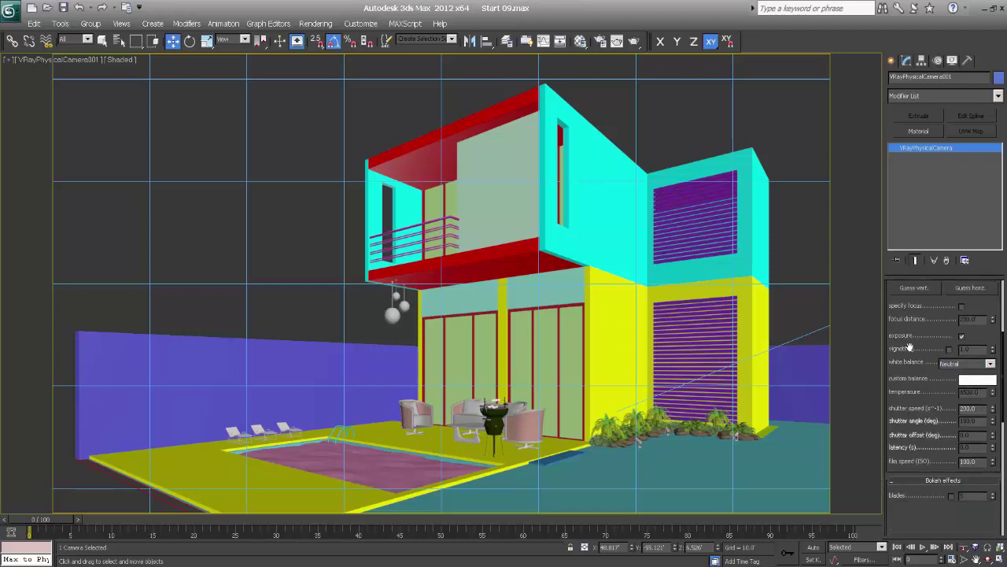
pyautogui.scroll(-1, 911, 350)
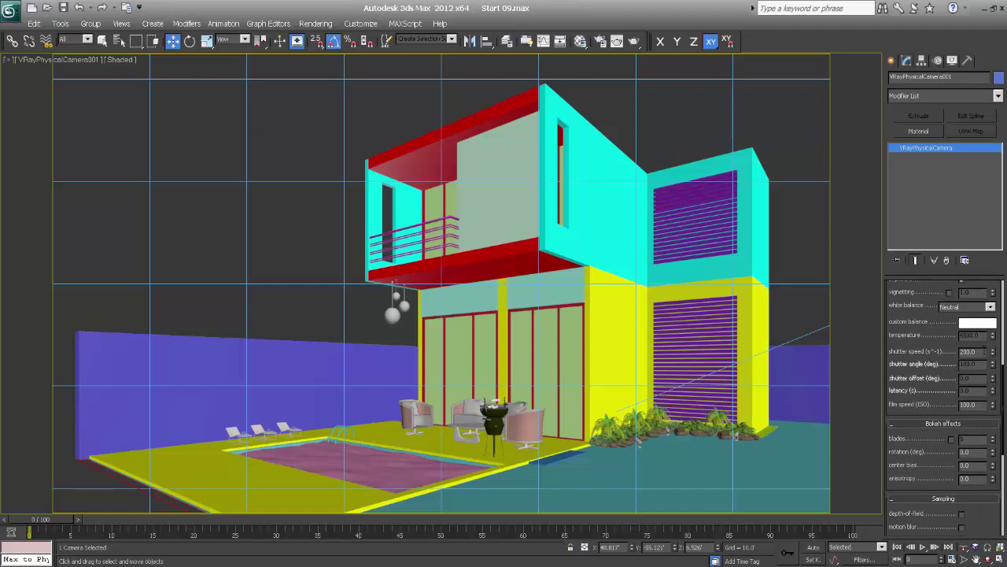
pyautogui.doubleClick(968, 352)
pyautogui.rightClick(435, 291)
pyautogui.click(454, 299)
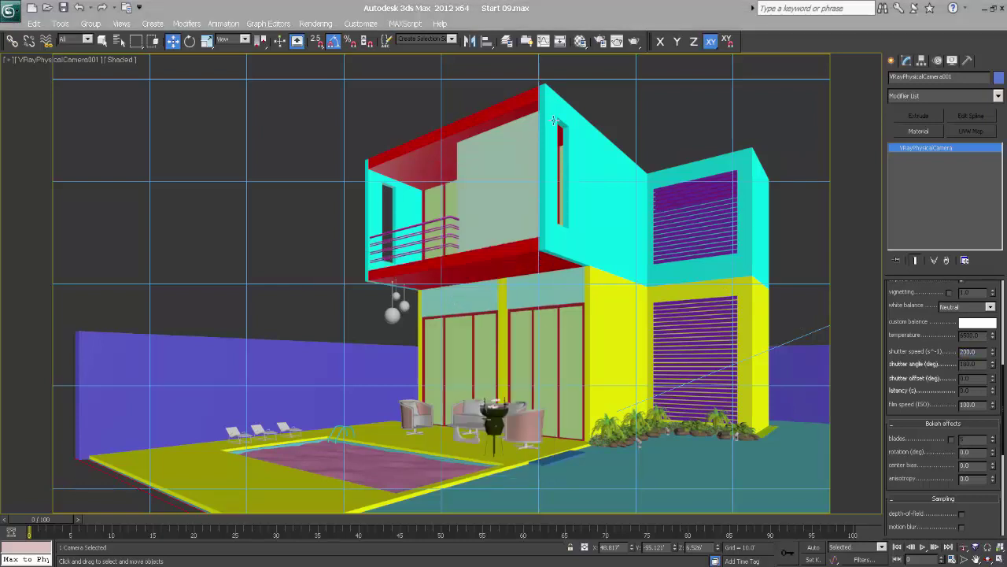
pyautogui.moveTo(977, 352); pyautogui.dragTo(865, 352)
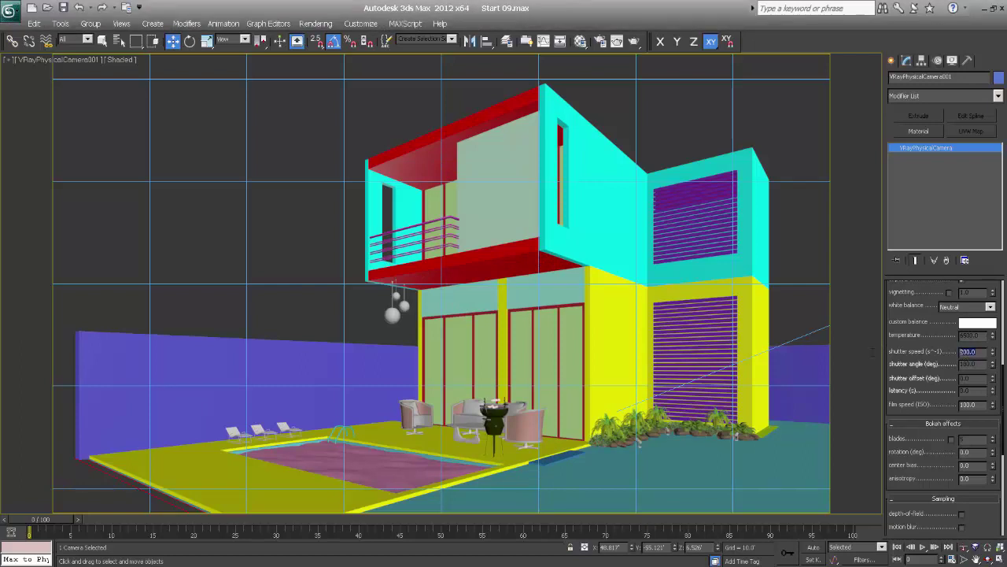
pyautogui.write('25.0')
pyautogui.moveTo(982, 405); pyautogui.dragTo(876, 391)
pyautogui.write('200')
pyautogui.press('Return')
pyautogui.moveTo(979, 351); pyautogui.dragTo(948, 349)
pyautogui.click(974, 352)
pyautogui.moveTo(919, 354); pyautogui.dragTo(913, 403)
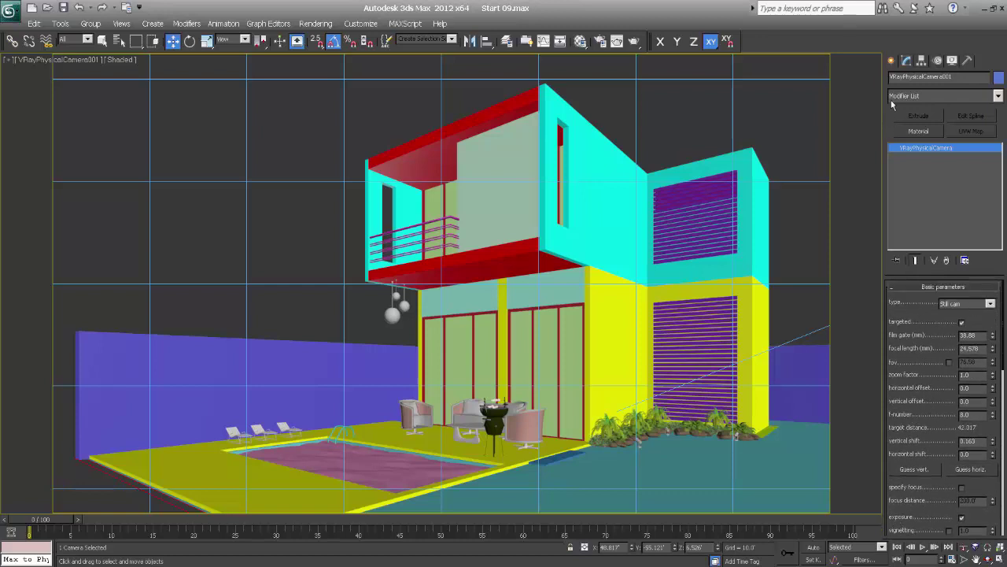
# - Review the render settings: output size, indirect illumination, irradiance map, DMC sampler and the V-Ray global switches with the material override
pyautogui.click(892, 61)
pyautogui.rightClick(654, 169)
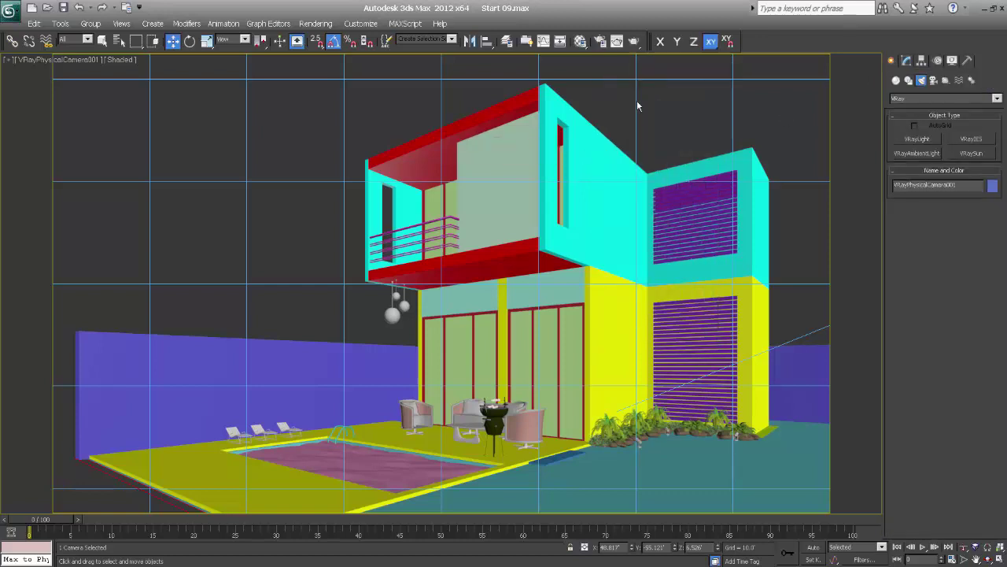
pyautogui.click(600, 41)
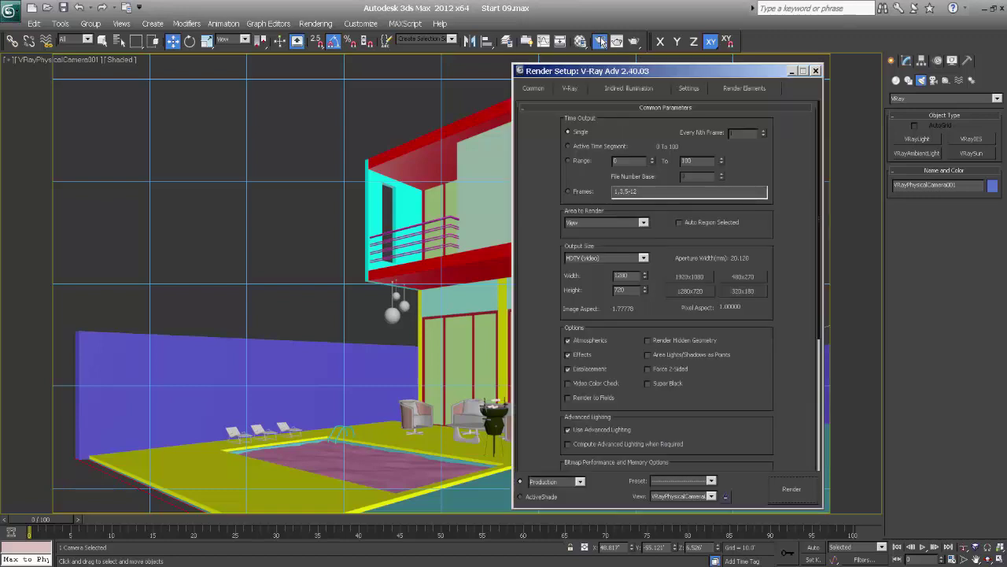
pyautogui.moveTo(622, 71); pyautogui.dragTo(680, 59)
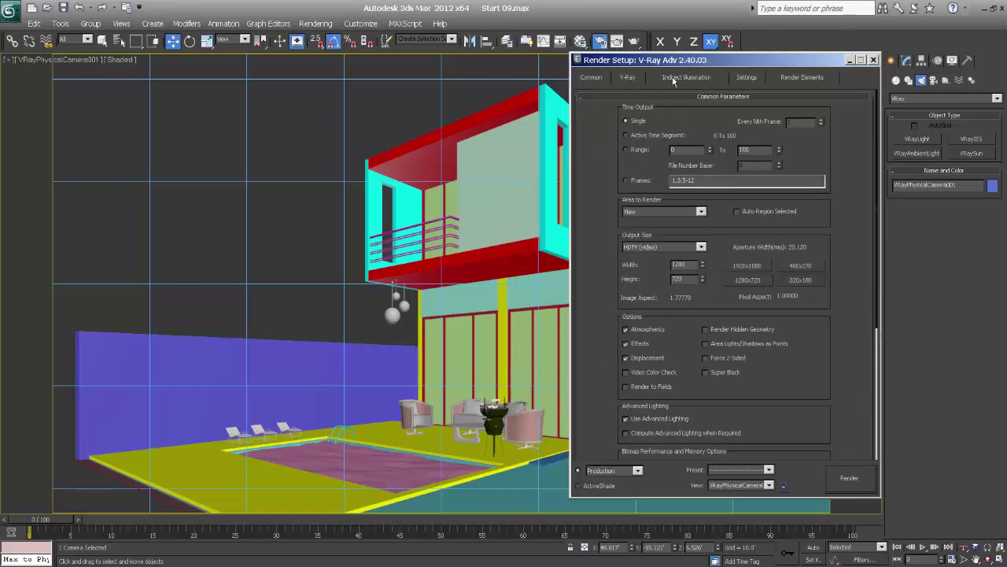
pyautogui.click(627, 77)
pyautogui.click(684, 76)
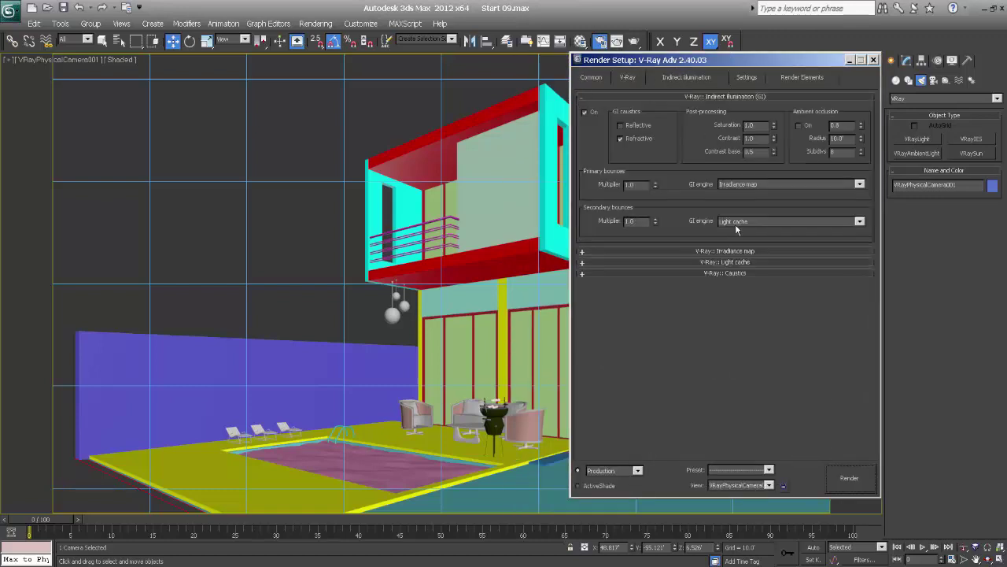
pyautogui.click(731, 251)
pyautogui.scroll(5, 708, 231)
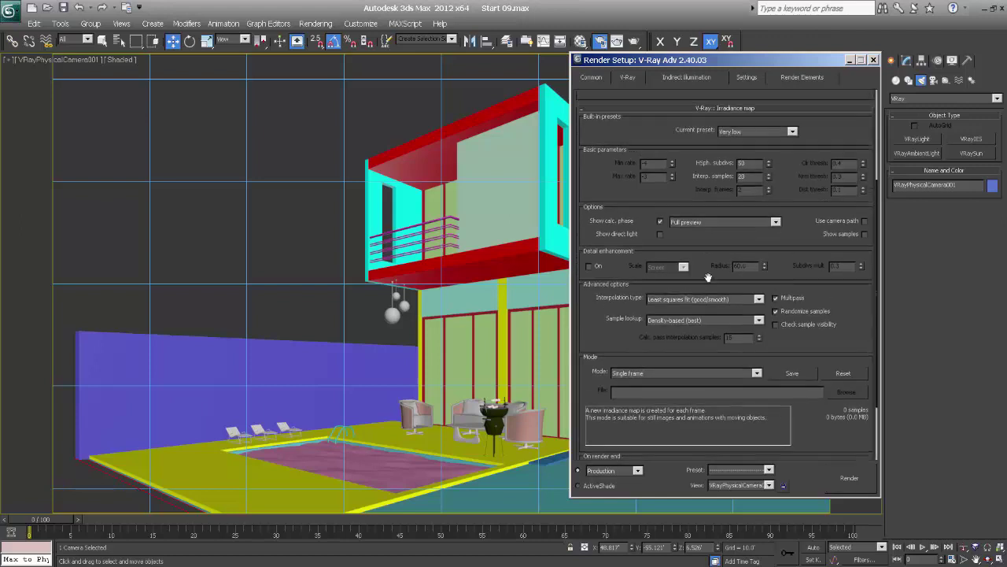
pyautogui.click(746, 76)
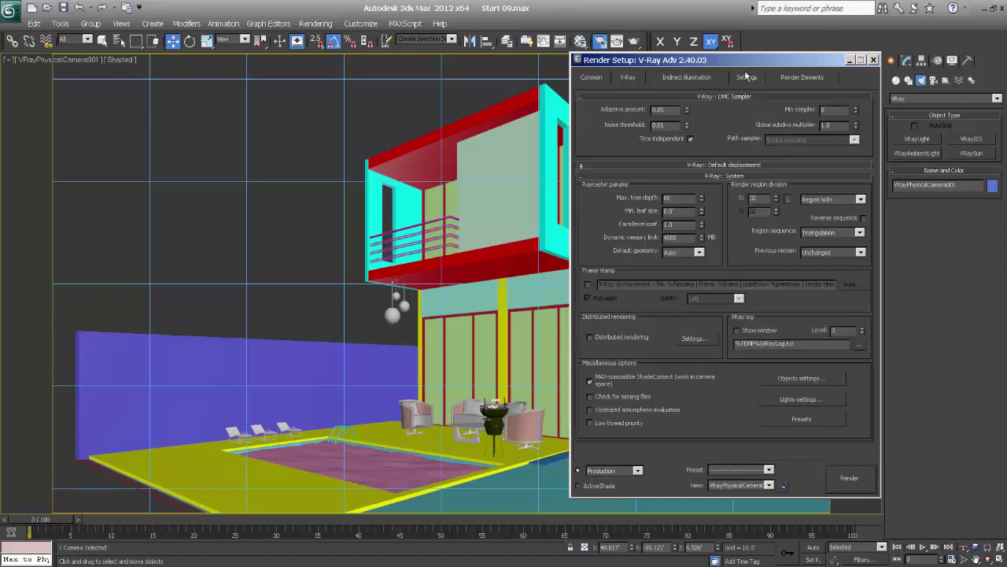
pyautogui.click(627, 76)
pyautogui.click(739, 130)
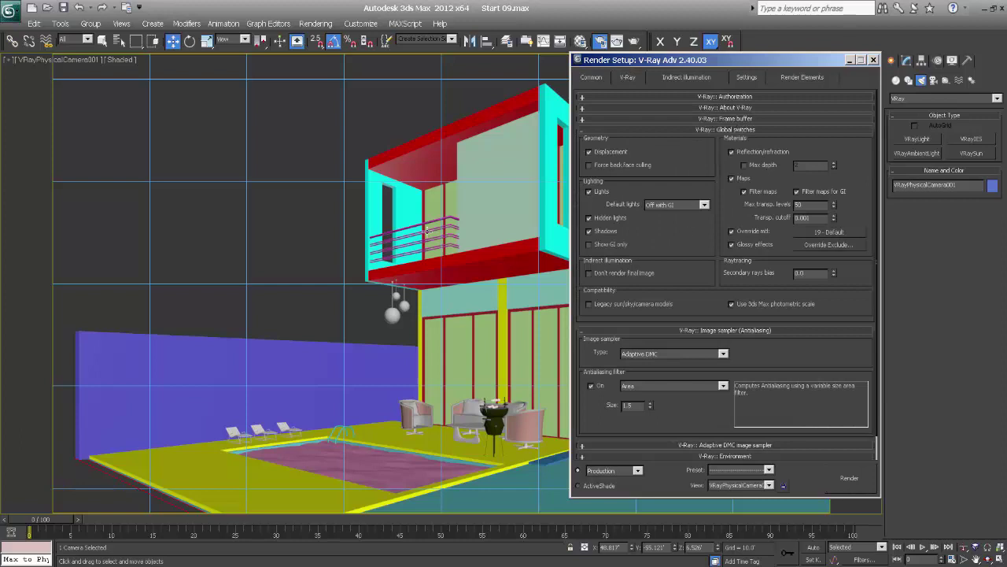
pyautogui.rightClick(427, 201)
pyautogui.click(448, 250)
pyautogui.press('m')
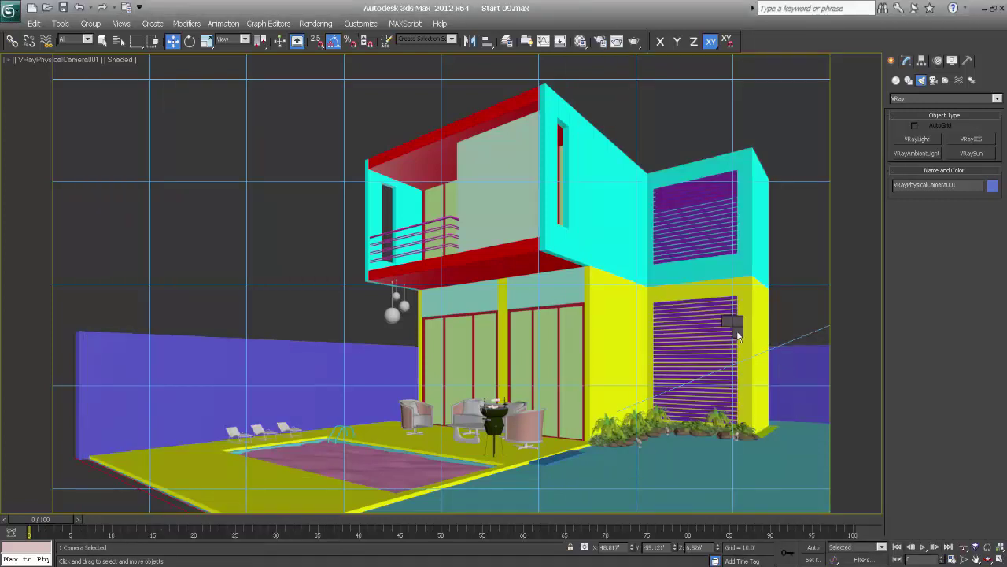
pyautogui.rightClick(748, 341)
pyautogui.press('Escape')
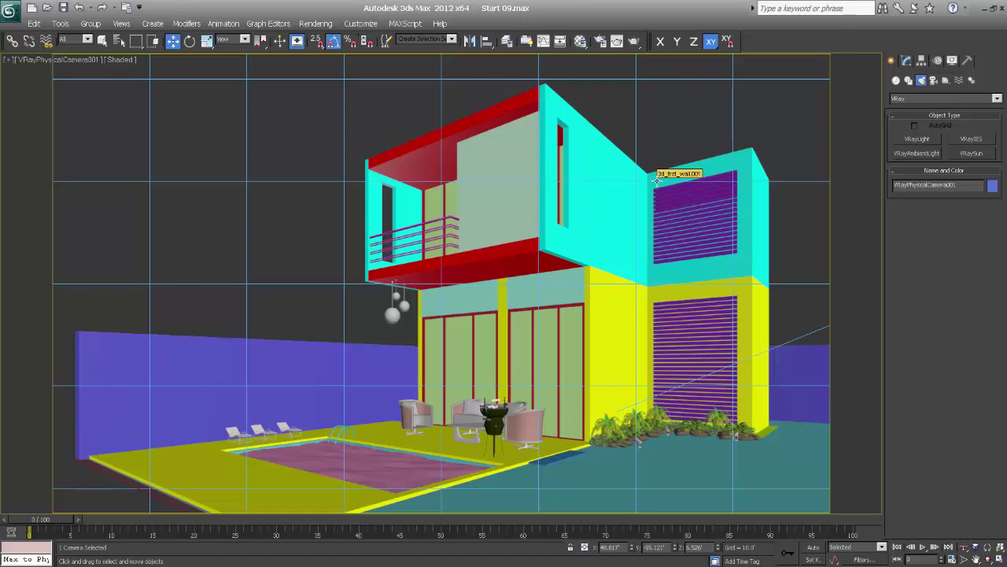
# - Render the physical camera view and move the rendered frame aside to uncover the viewport
pyautogui.hotkey('shift', 'q')
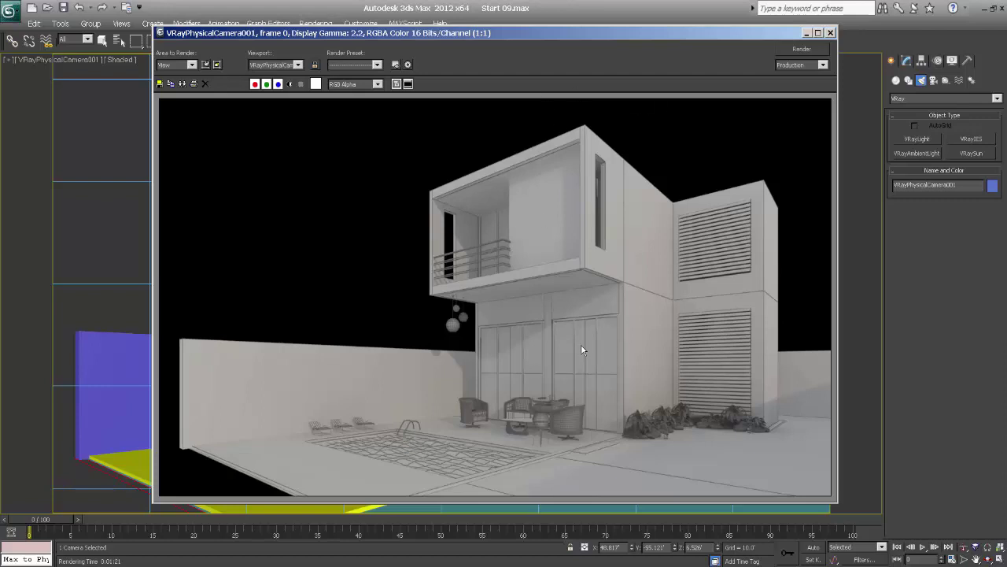
pyautogui.moveTo(538, 36); pyautogui.dragTo(520, 33)
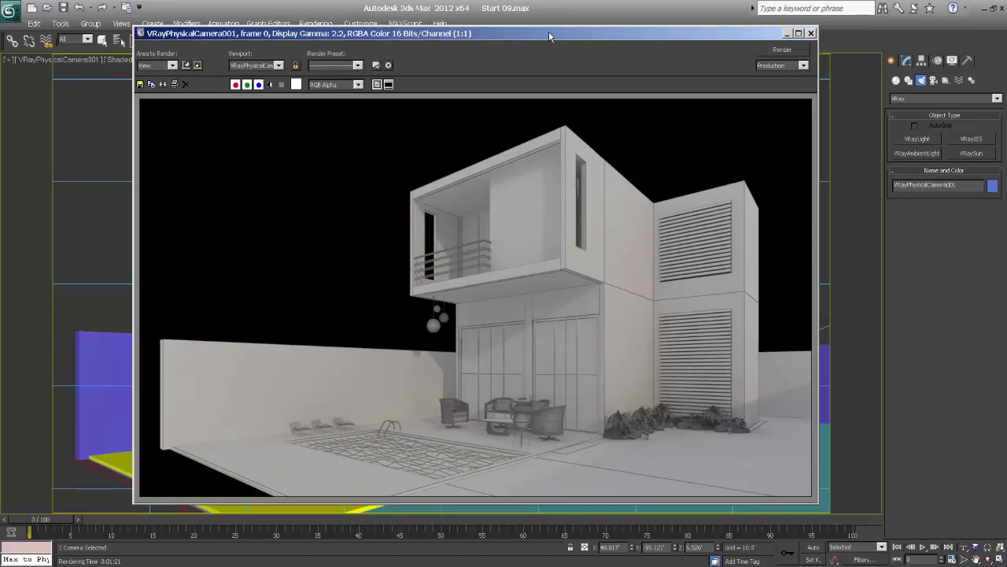
pyautogui.moveTo(549, 31); pyautogui.dragTo(403, 74)
pyautogui.moveTo(603, 78); pyautogui.dragTo(398, 177)
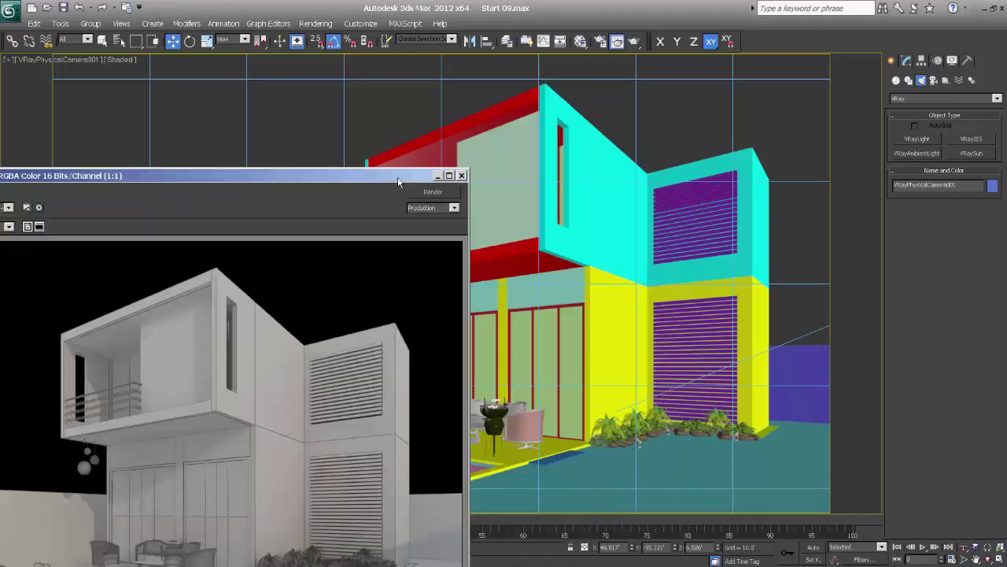
# - Clear the current selection, select VRaySun001 by name from the scene's lights and show its parameters
pyautogui.rightClick(596, 130)
pyautogui.press('Escape')
pyautogui.click(623, 126)
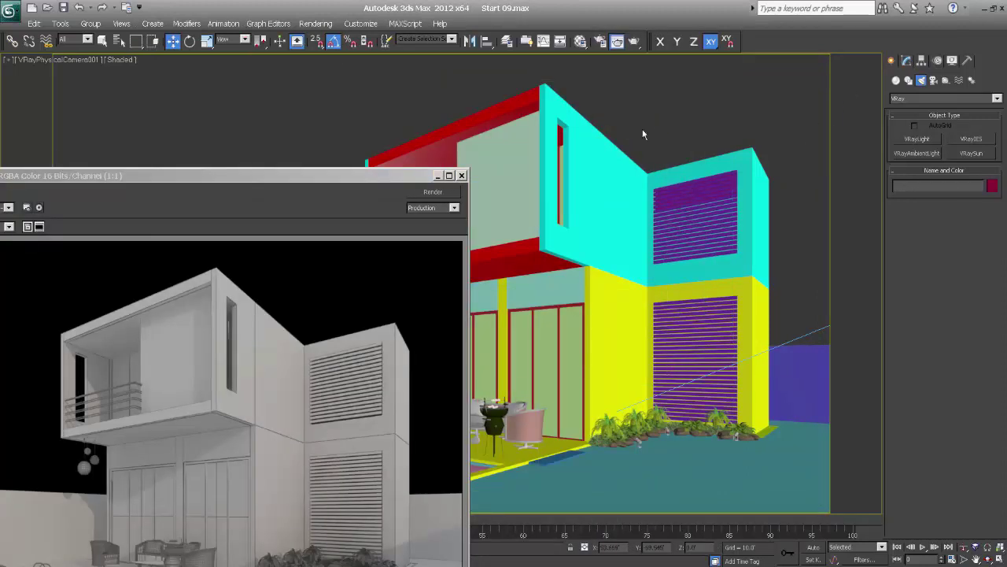
pyautogui.press('h')
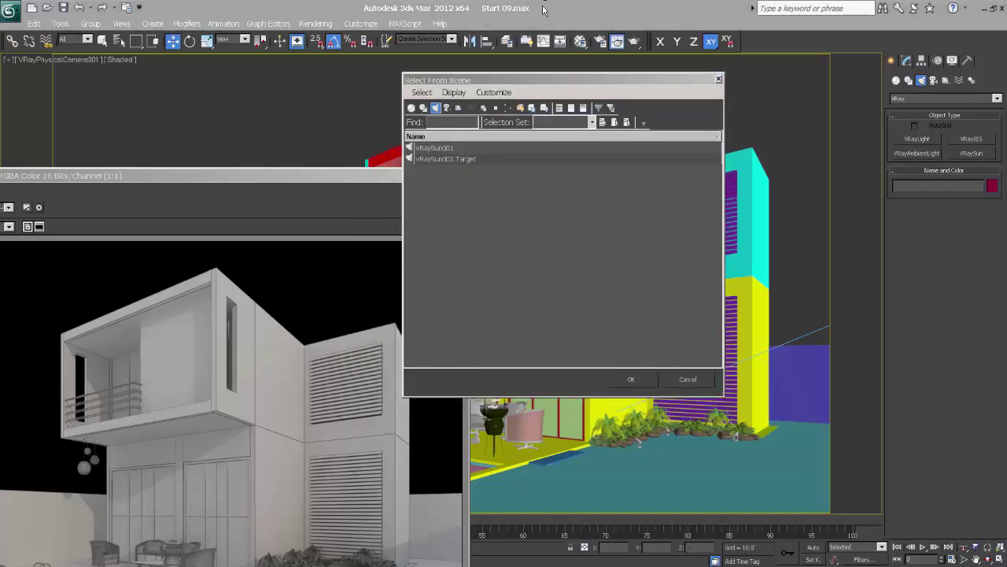
pyautogui.moveTo(542, 85); pyautogui.dragTo(576, 76)
pyautogui.click(467, 139)
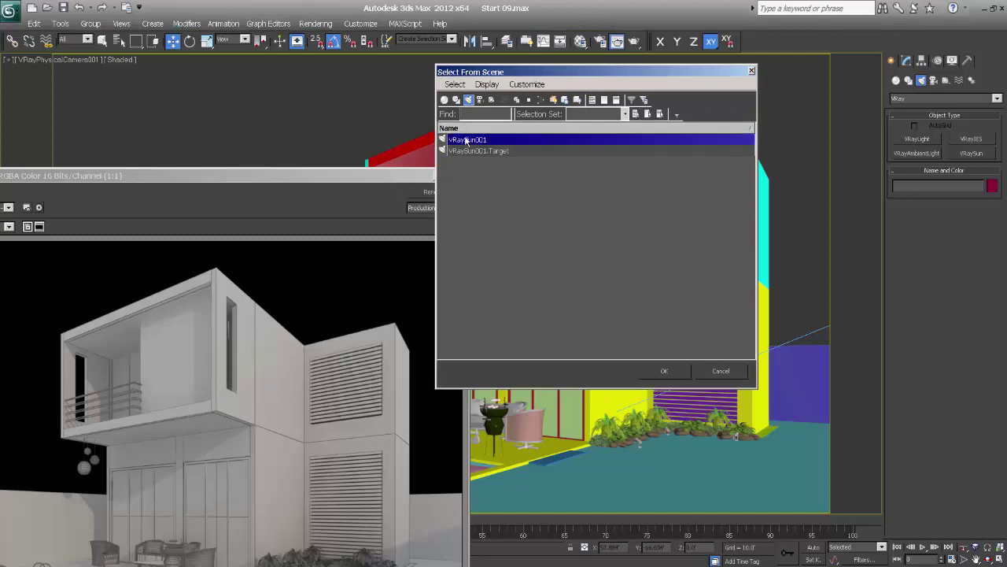
pyautogui.click(666, 371)
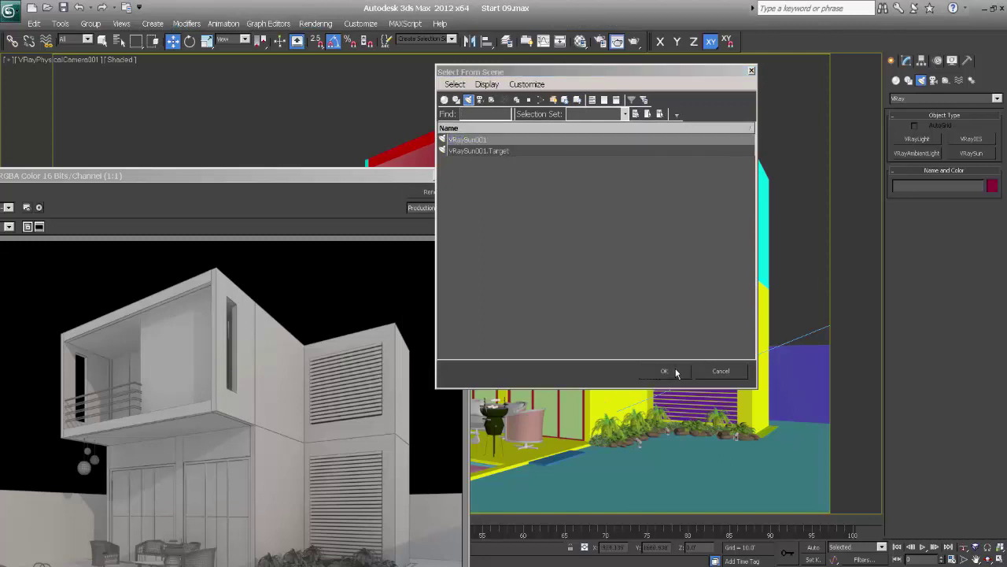
pyautogui.click(909, 61)
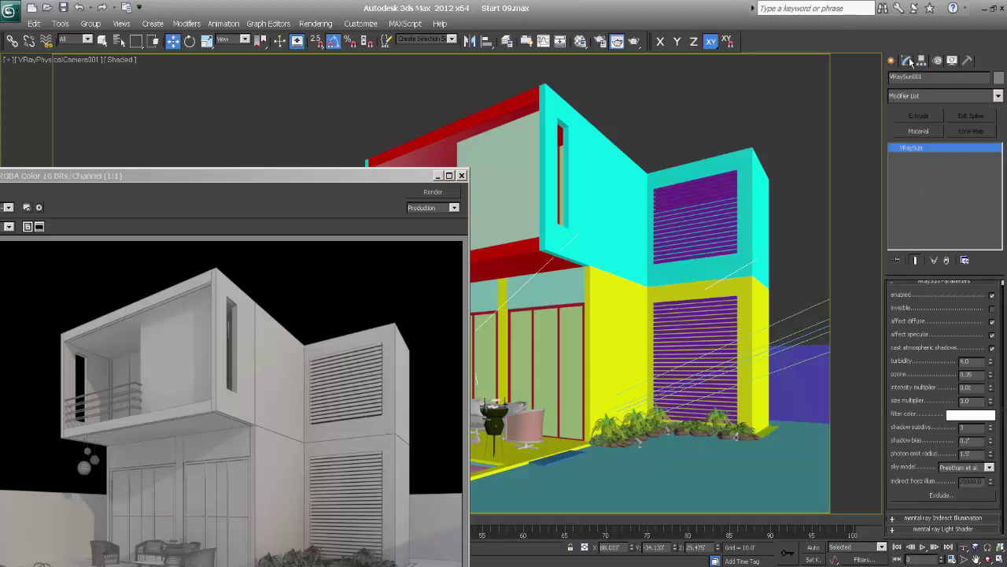
# - Set the V-Ray sun's turbidity to 5 and its shadow subdivs to 8
pyautogui.doubleClick(966, 362)
pyautogui.write('5')
pyautogui.press('Return')
pyautogui.doubleClick(969, 428)
pyautogui.write('8')
pyautogui.click(893, 60)
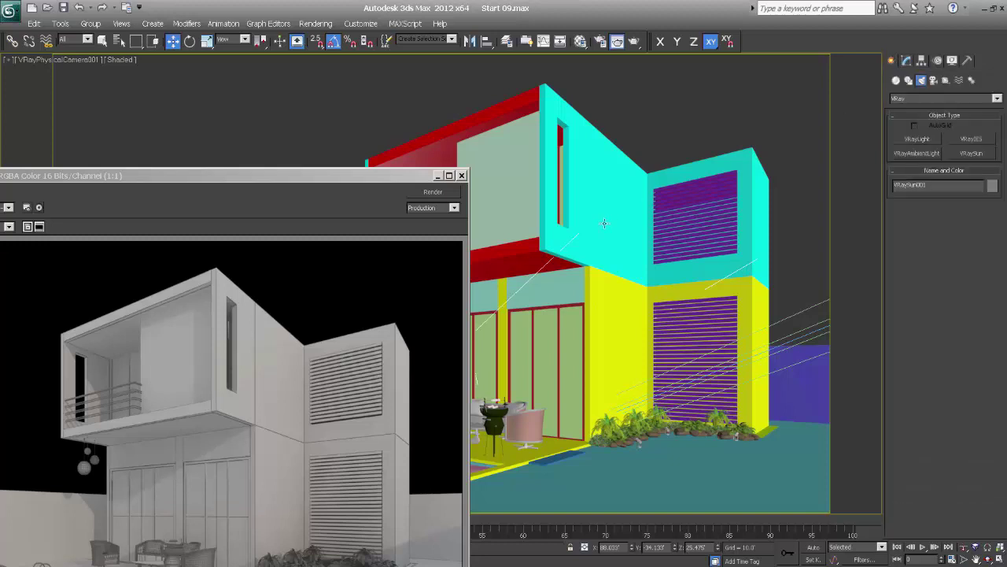
# - Re-examine the sunlight and shadows in the rendered frame, and minimize the frame window
pyautogui.moveTo(321, 177); pyautogui.dragTo(636, 67)
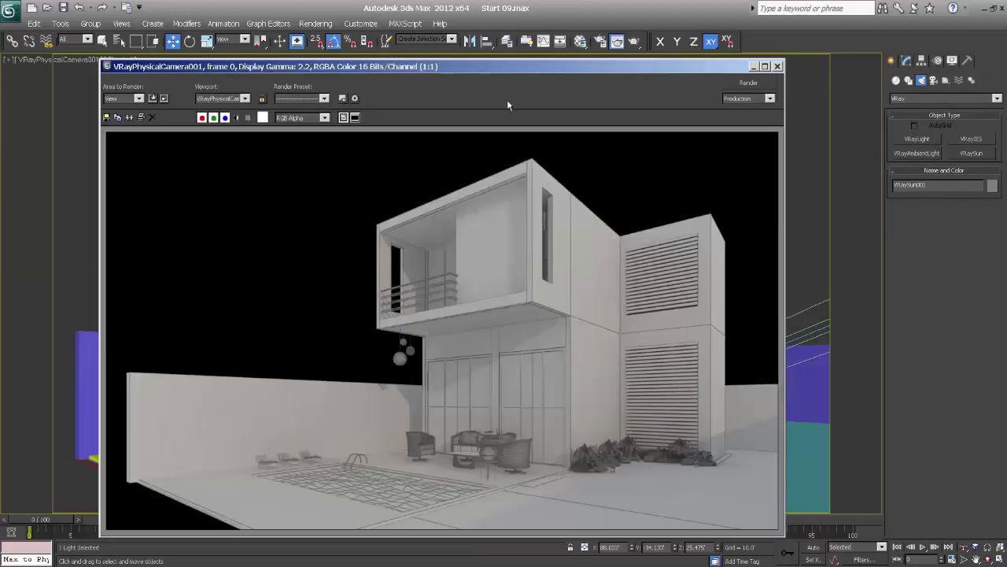
pyautogui.moveTo(477, 68); pyautogui.dragTo(490, 63)
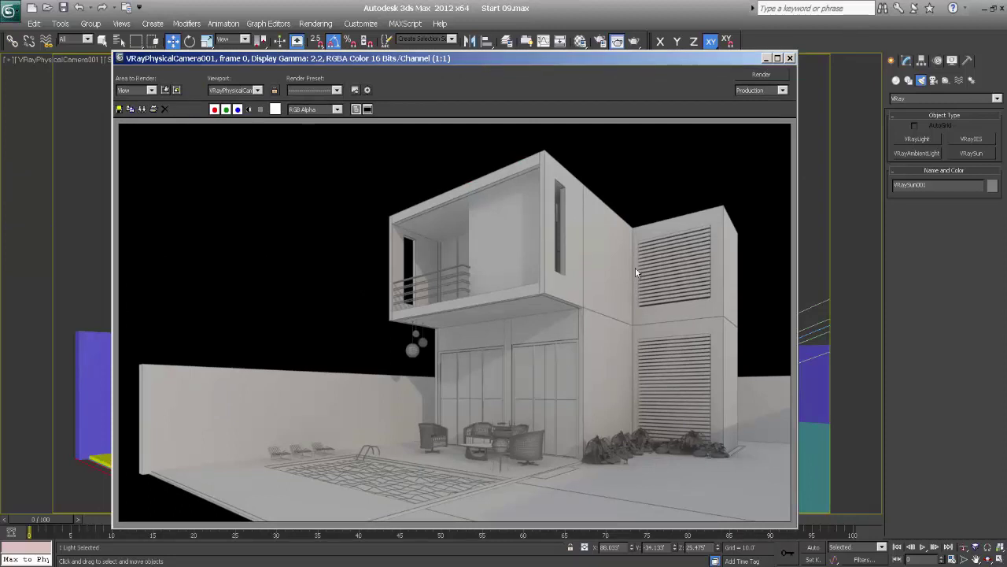
pyautogui.click(765, 58)
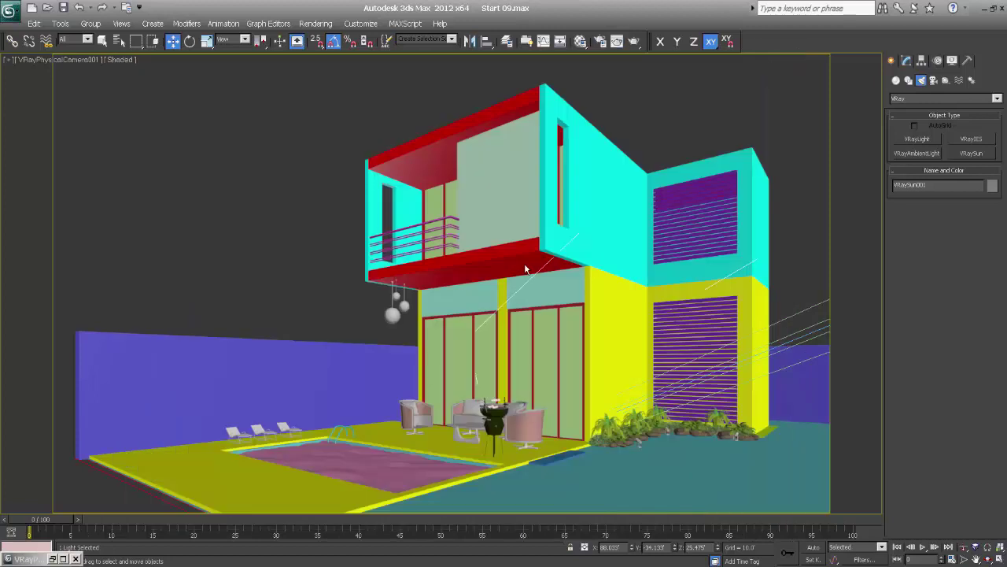
# - Lower the V-Ray sun in the left view to a height of about 21.9 ft and return to the camera view
pyautogui.press('l')
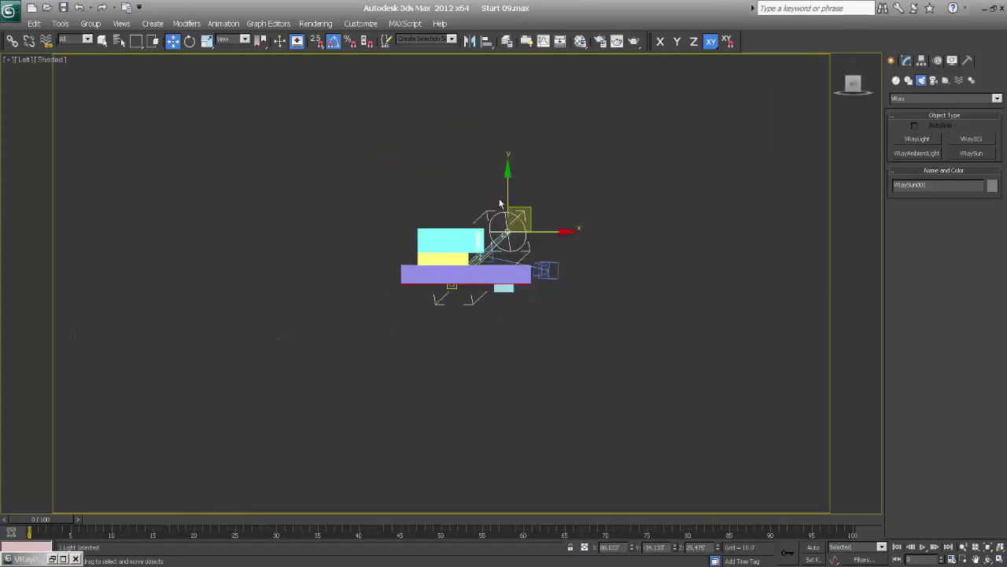
pyautogui.moveTo(506, 186); pyautogui.dragTo(507, 189)
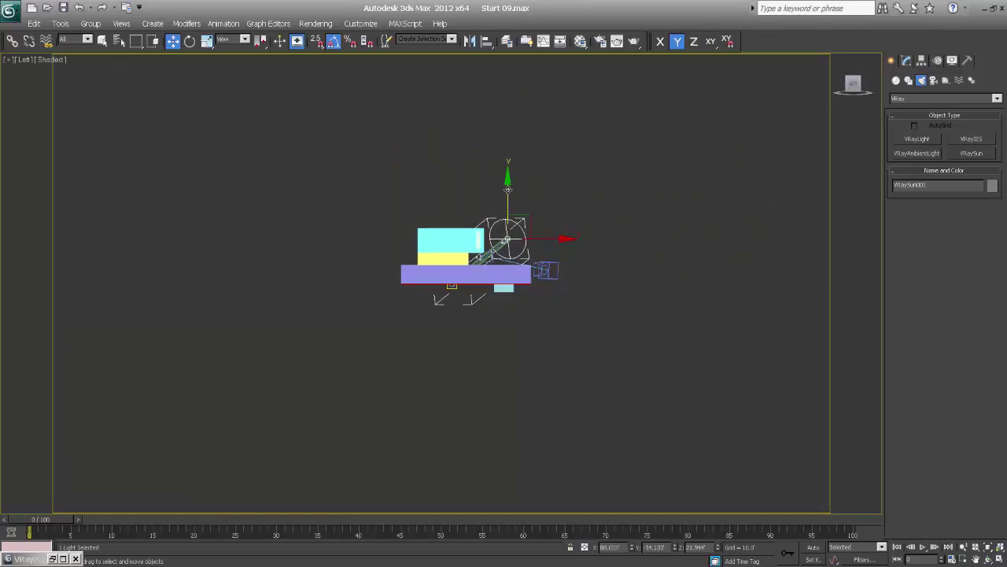
pyautogui.press('c')
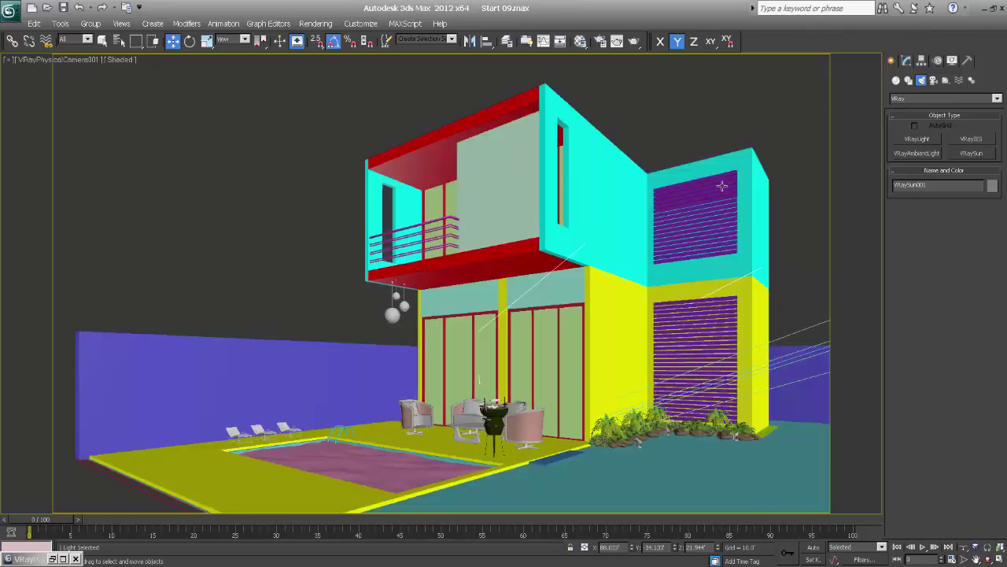
pyautogui.rightClick(661, 207)
pyautogui.click(673, 221)
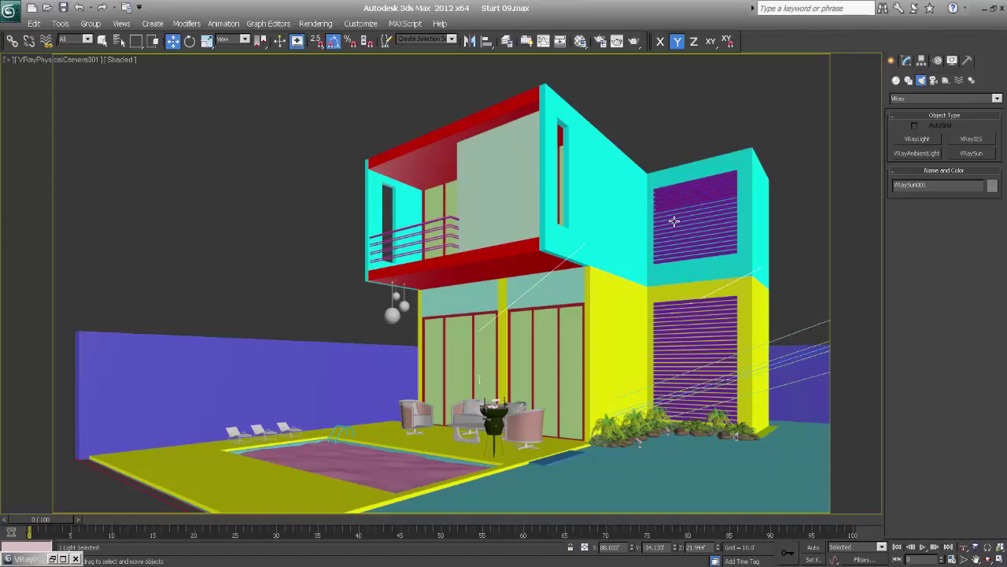
# - Select the Window 02 group on the ground floor and open the Material Editor
pyautogui.click(572, 333)
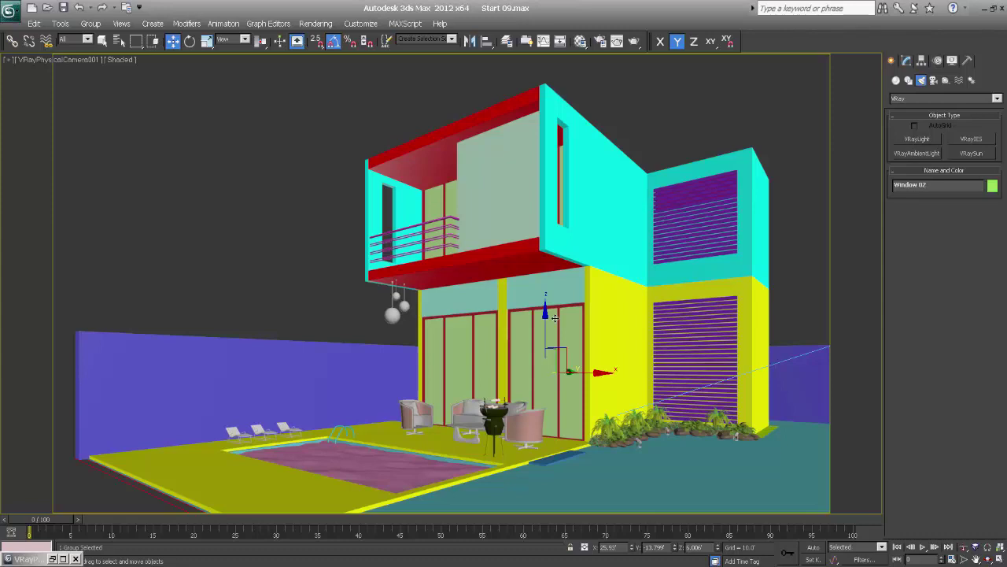
pyautogui.rightClick(555, 320)
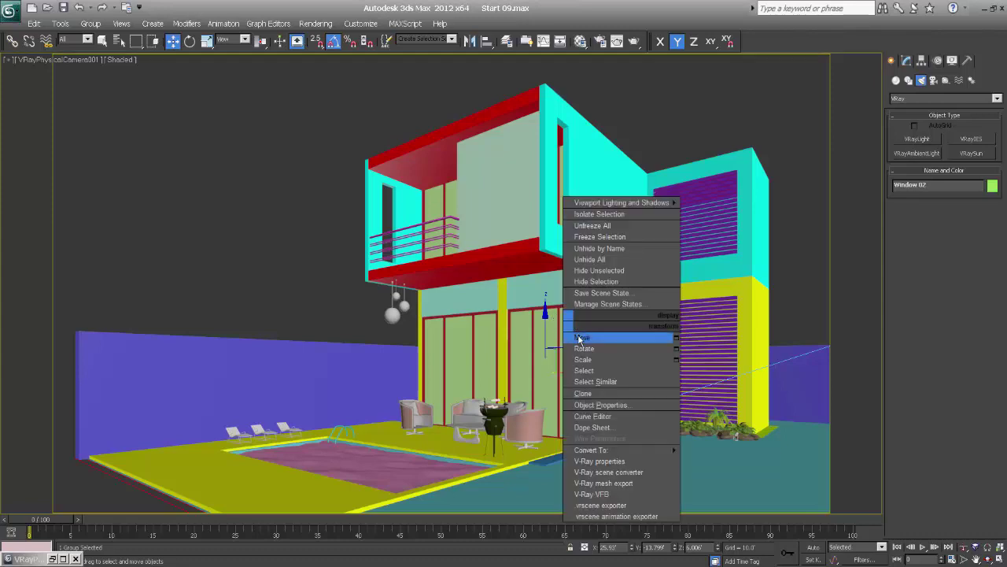
pyautogui.click(580, 337)
pyautogui.press('m')
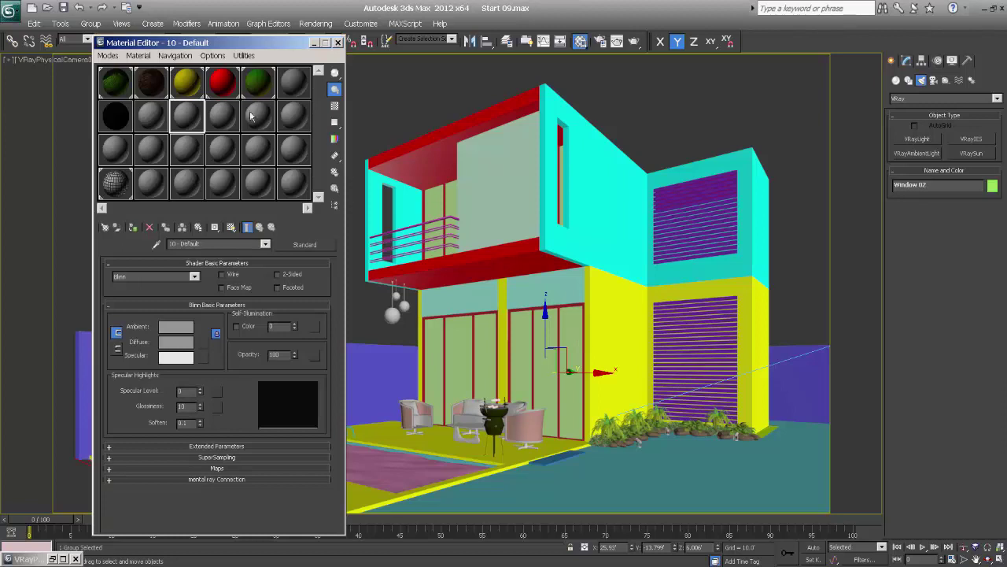
# - Convert the unused sample slot to the right of the active one to a VRayMtl and name it Glass
pyautogui.click(222, 118)
pyautogui.moveTo(206, 244); pyautogui.dragTo(111, 235)
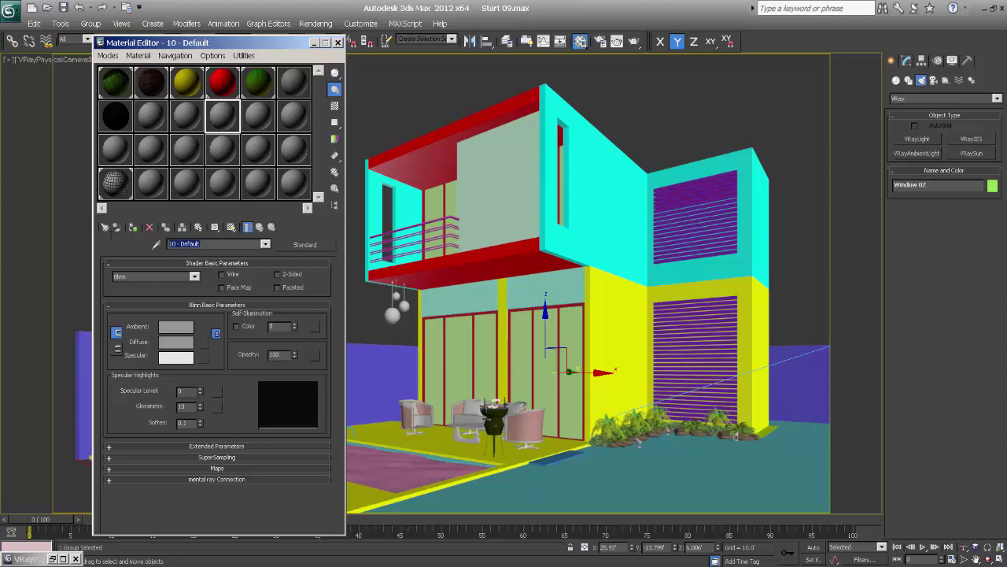
pyautogui.click(297, 250)
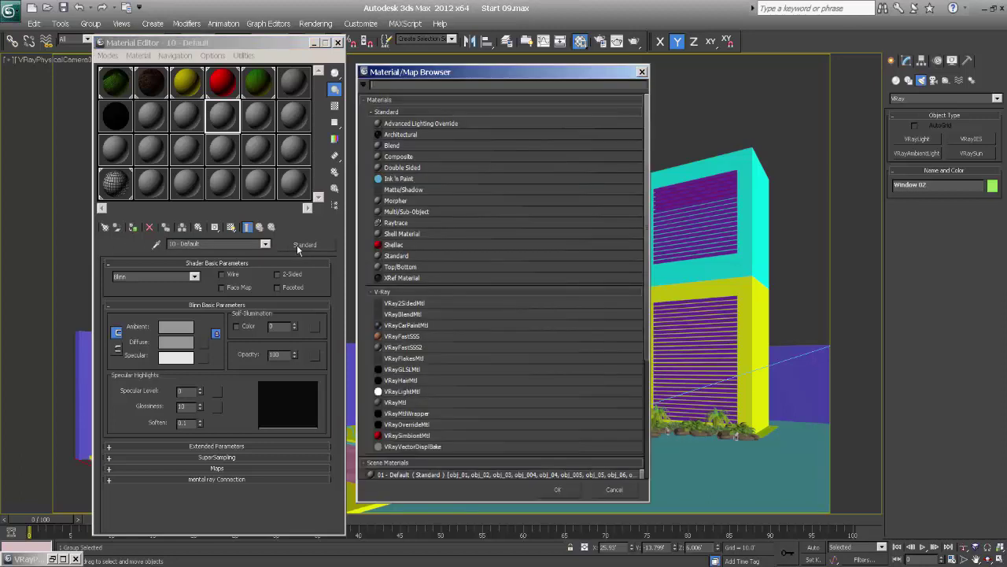
pyautogui.scroll(-2, 429, 371)
pyautogui.click(408, 376)
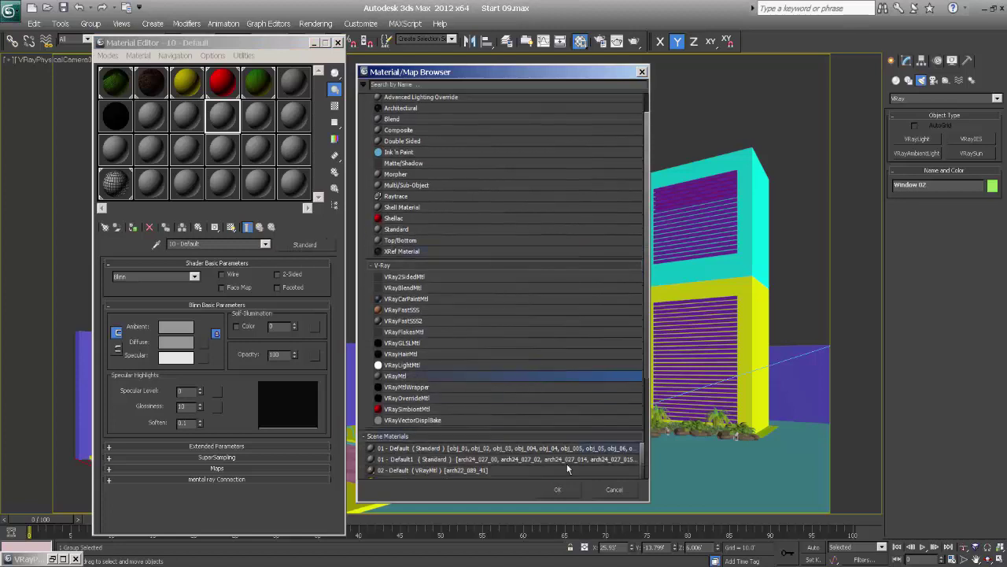
pyautogui.click(558, 491)
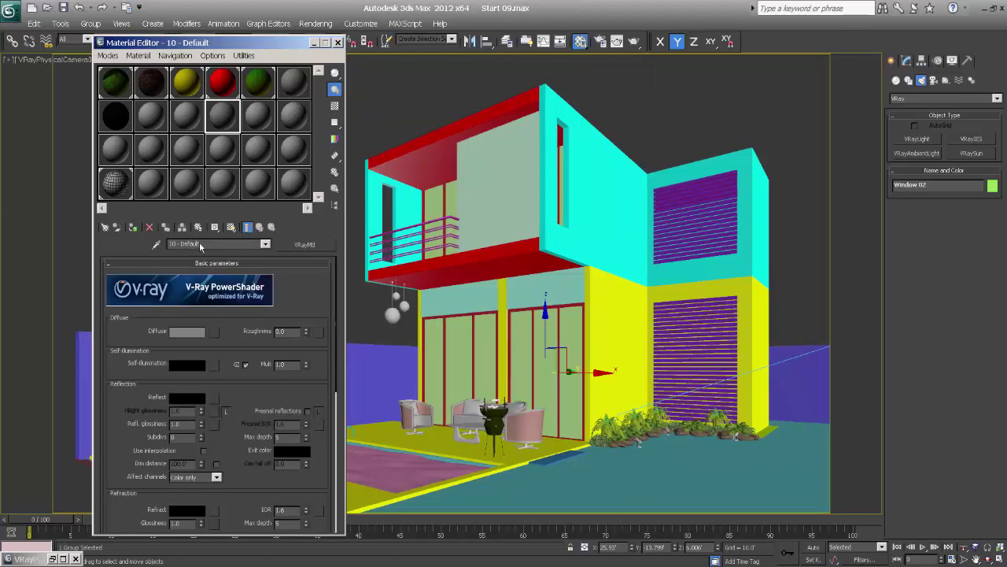
pyautogui.click(206, 244)
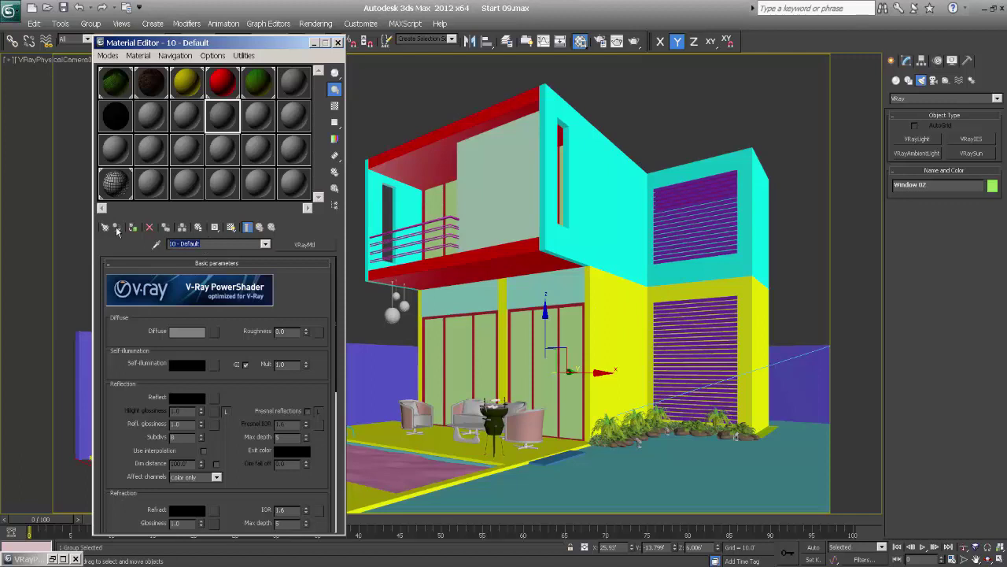
pyautogui.write('Glass')
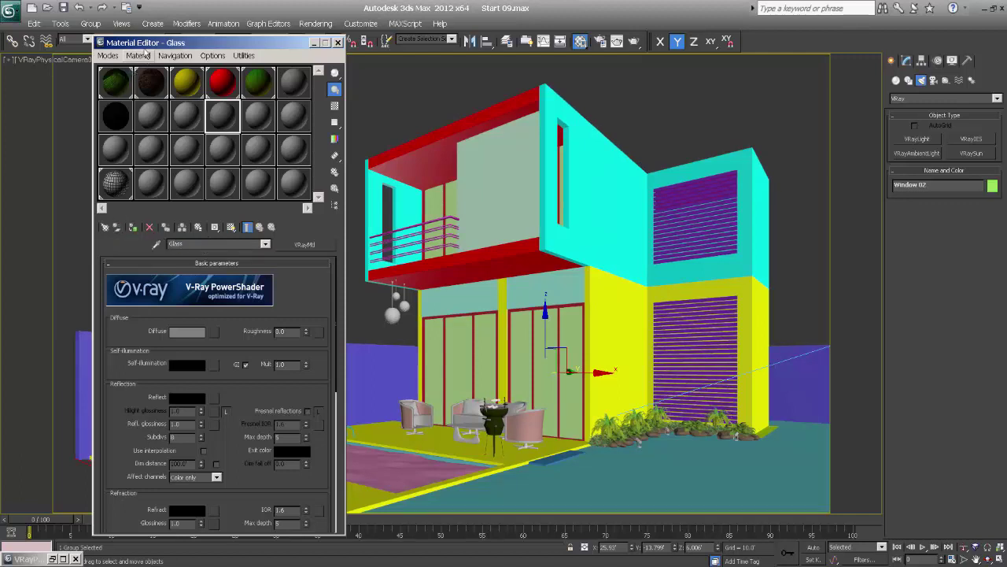
pyautogui.moveTo(149, 42); pyautogui.dragTo(177, 33)
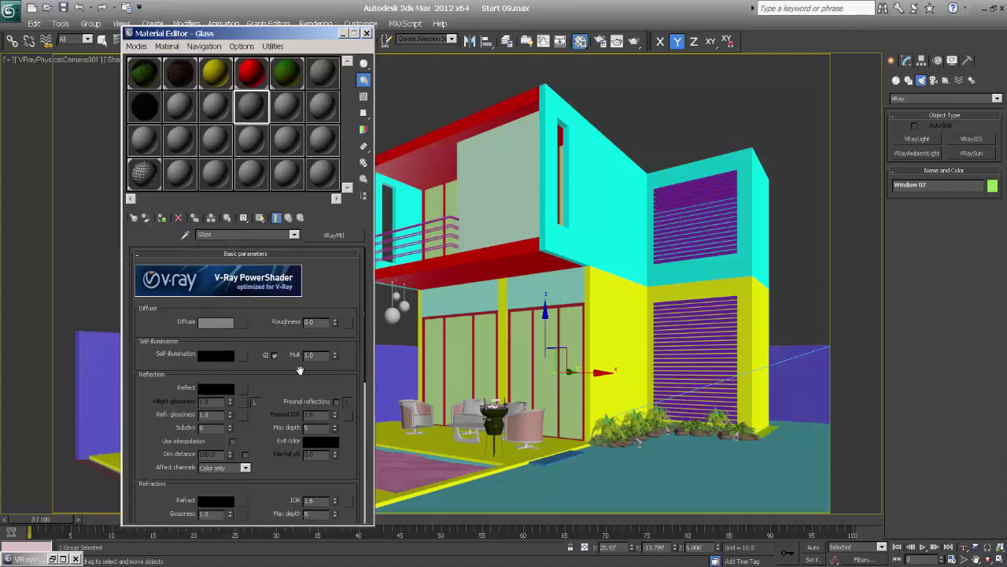
# - Set the Glass material's diffuse colour to a dark grey of value 19 and its reflection colour to grey value 54
pyautogui.click(214, 322)
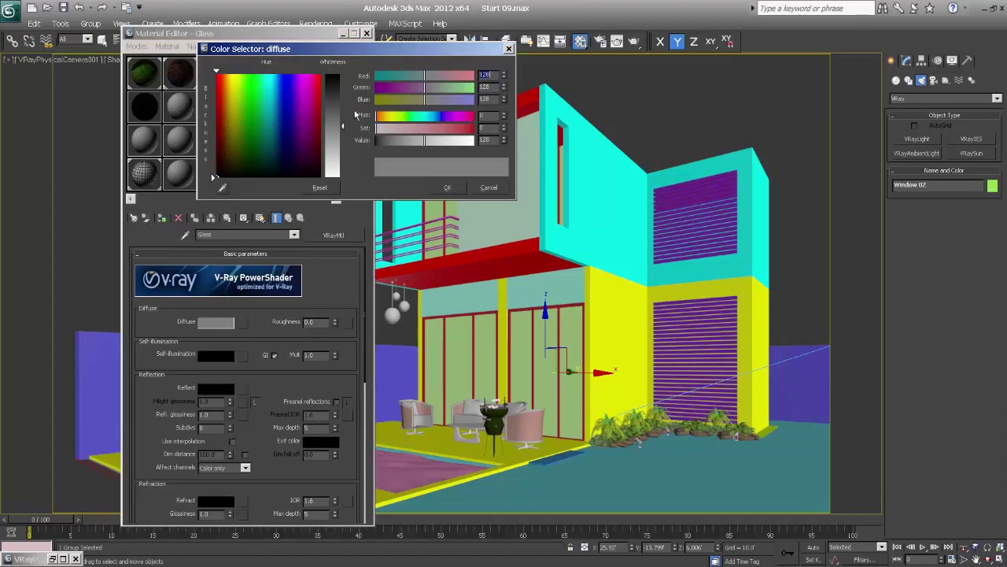
pyautogui.moveTo(342, 102); pyautogui.dragTo(342, 81)
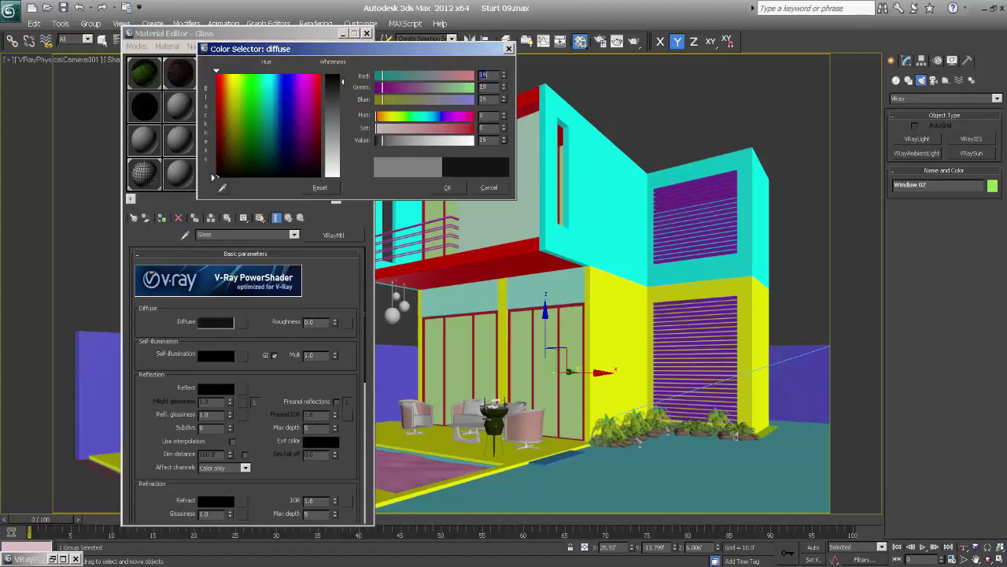
pyautogui.click(447, 187)
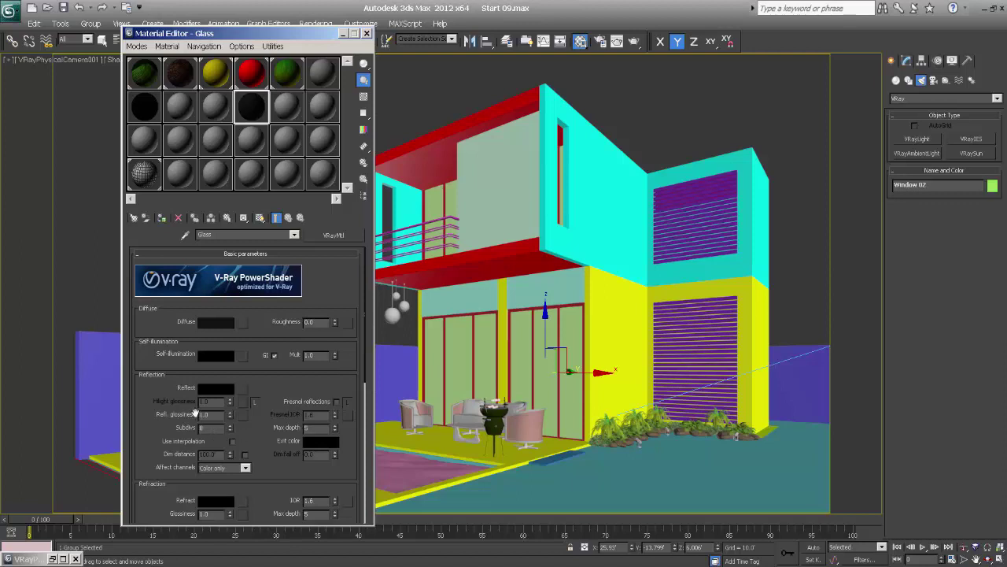
pyautogui.click(216, 389)
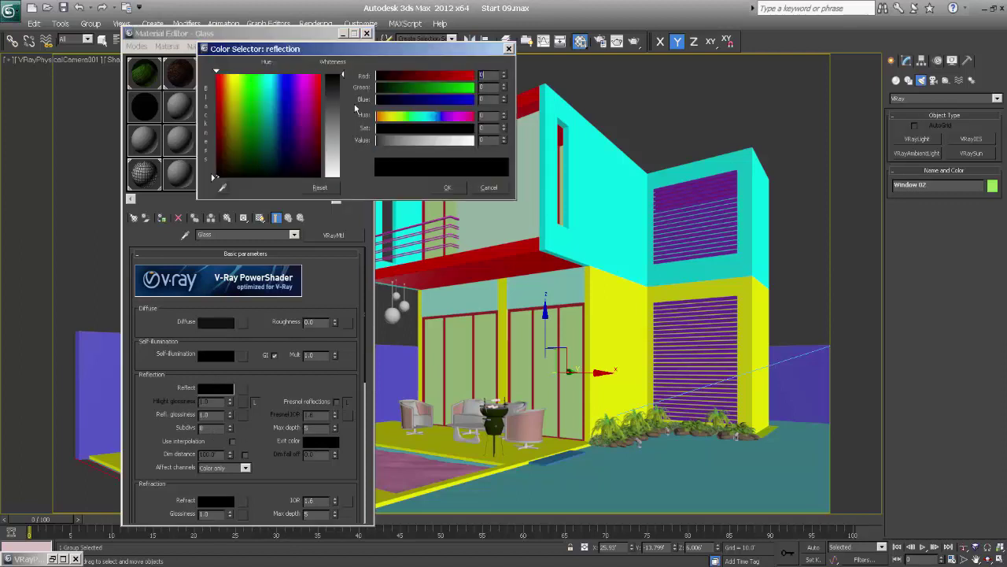
pyautogui.moveTo(348, 100); pyautogui.dragTo(343, 99)
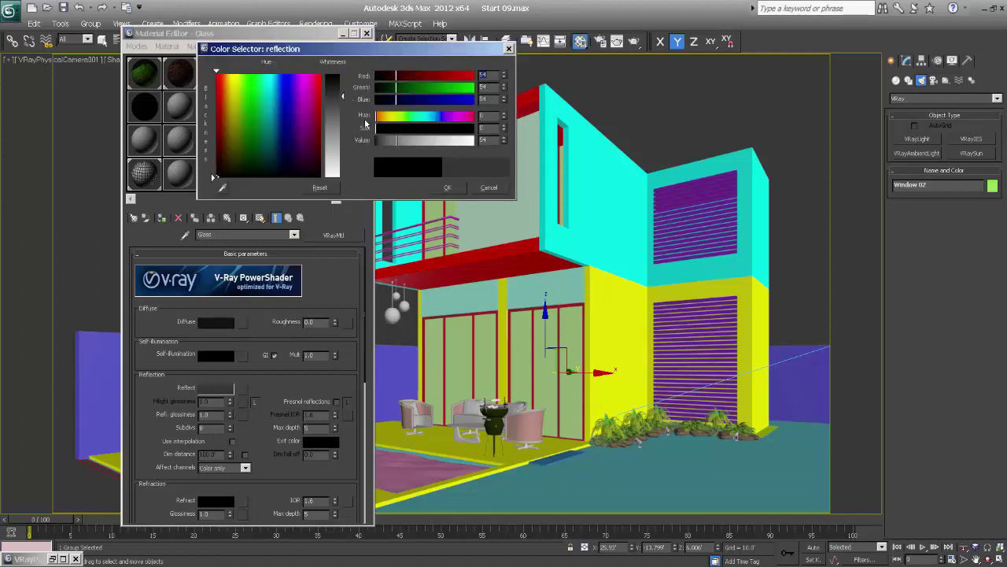
pyautogui.click(448, 188)
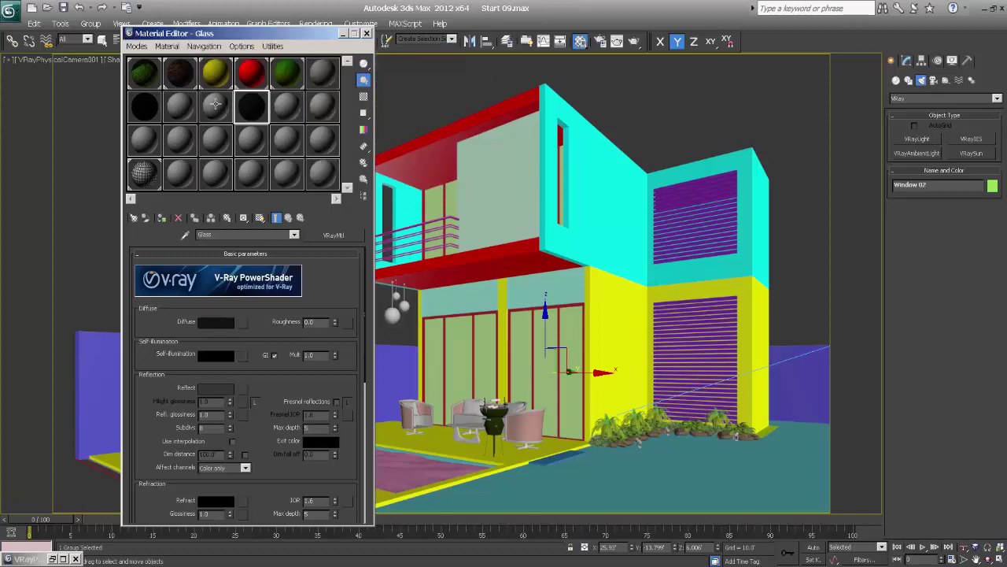
# - Set the Glass material's refraction colour to a near-white grey of value 237
pyautogui.moveTo(164, 29); pyautogui.dragTo(184, 7)
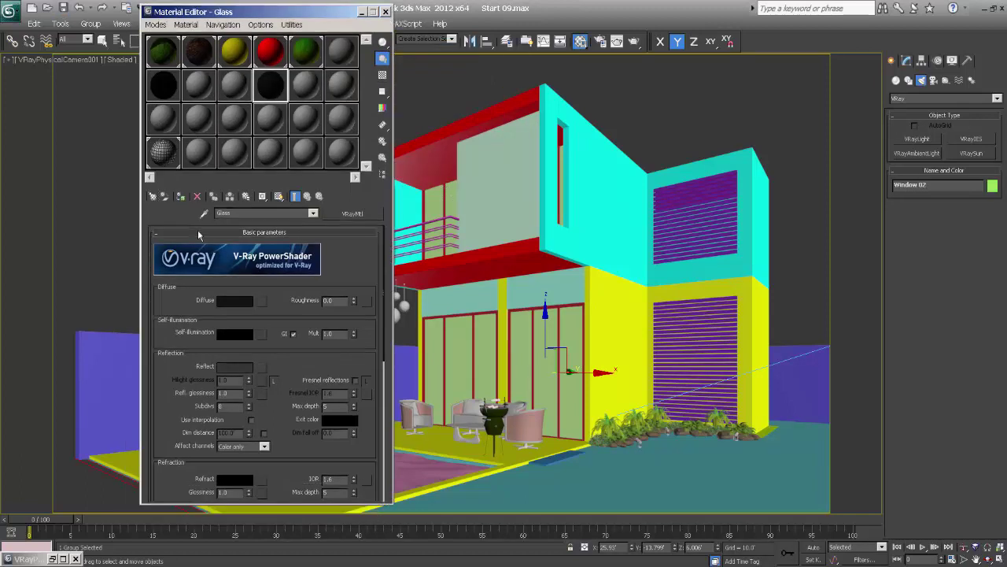
pyautogui.moveTo(272, 422); pyautogui.dragTo(260, 368)
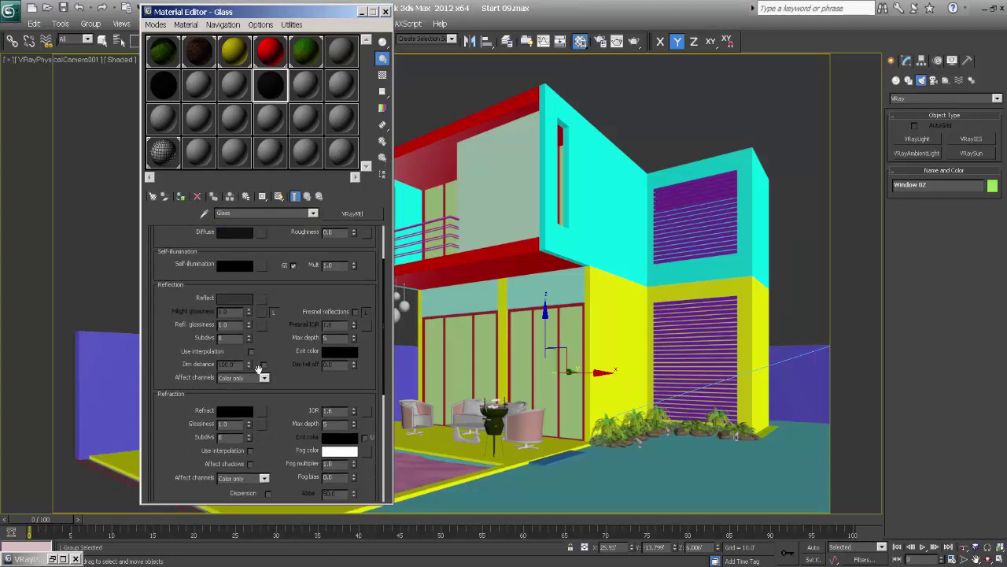
pyautogui.click(233, 412)
pyautogui.moveTo(344, 148); pyautogui.dragTo(343, 170)
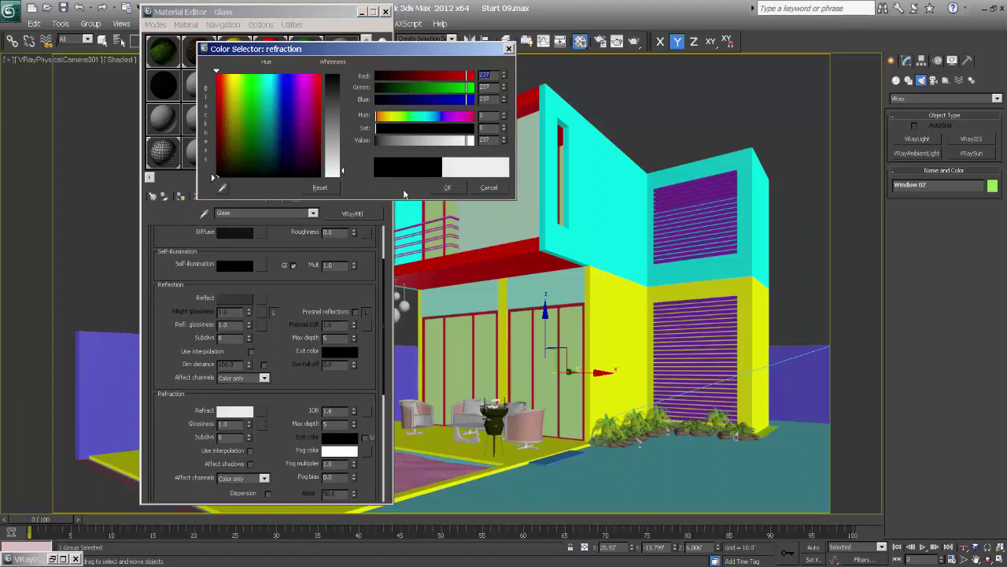
pyautogui.click(458, 189)
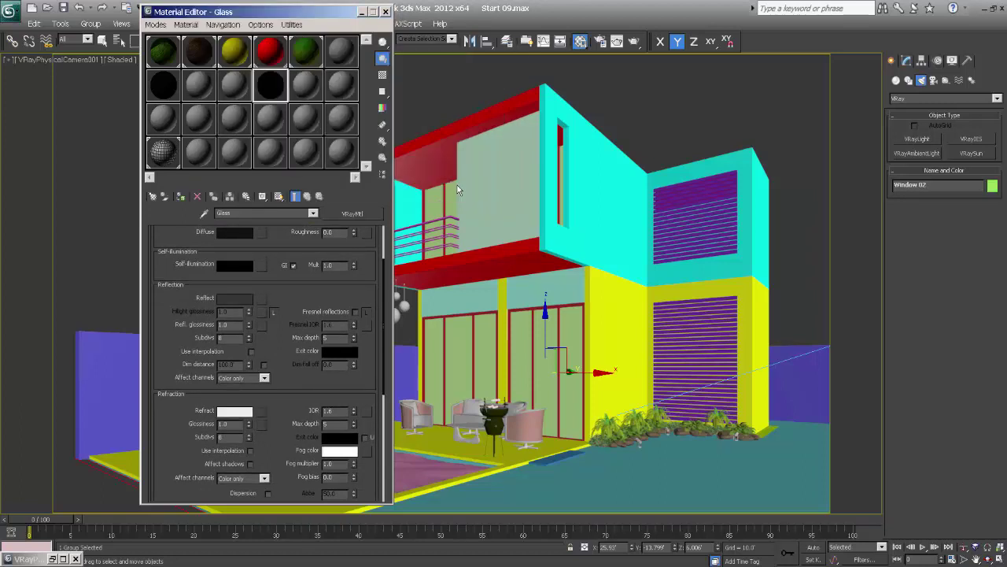
pyautogui.moveTo(294, 292); pyautogui.dragTo(294, 361)
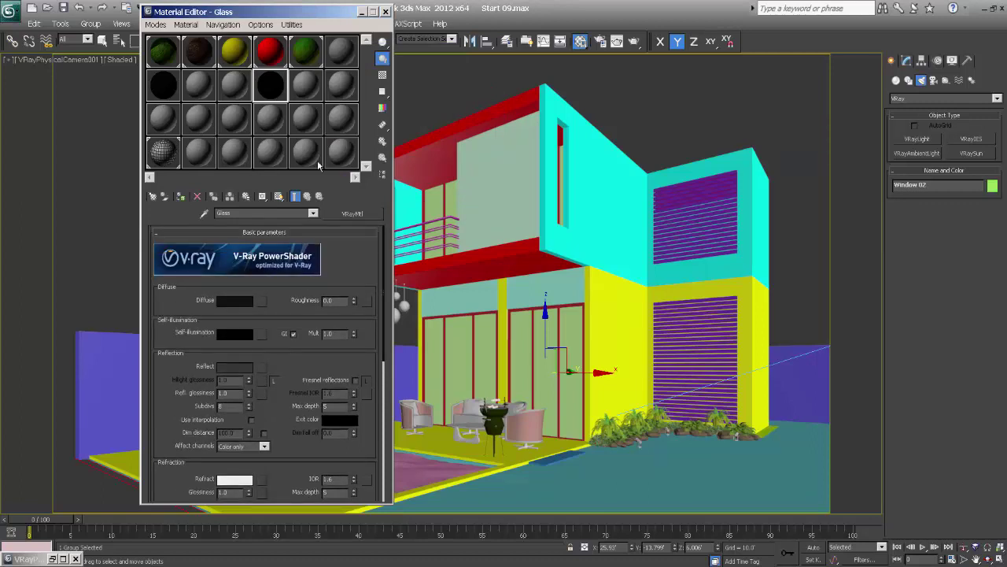
# - Move the Material Editor clear of the house, switch the view to wireframe and open both ground-floor window groups for editing
pyautogui.moveTo(287, 12); pyautogui.dragTo(852, 194)
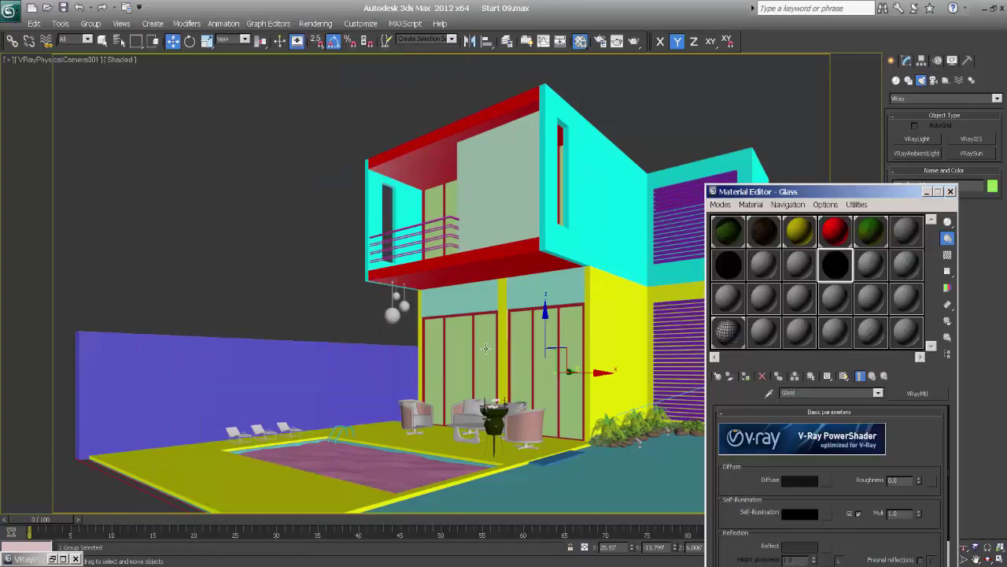
pyautogui.click(486, 348)
pyautogui.click(91, 24)
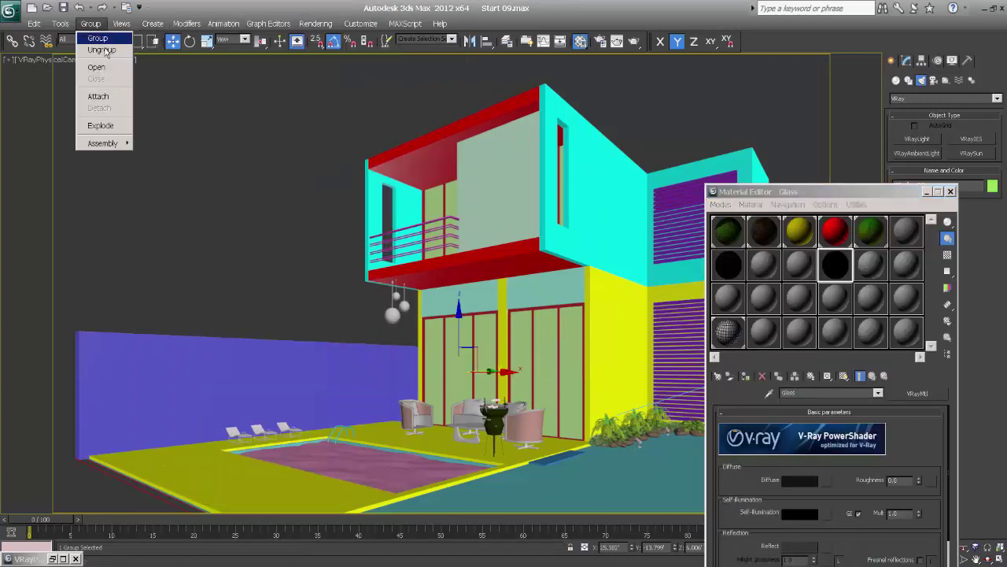
pyautogui.click(102, 51)
pyautogui.press('F3')
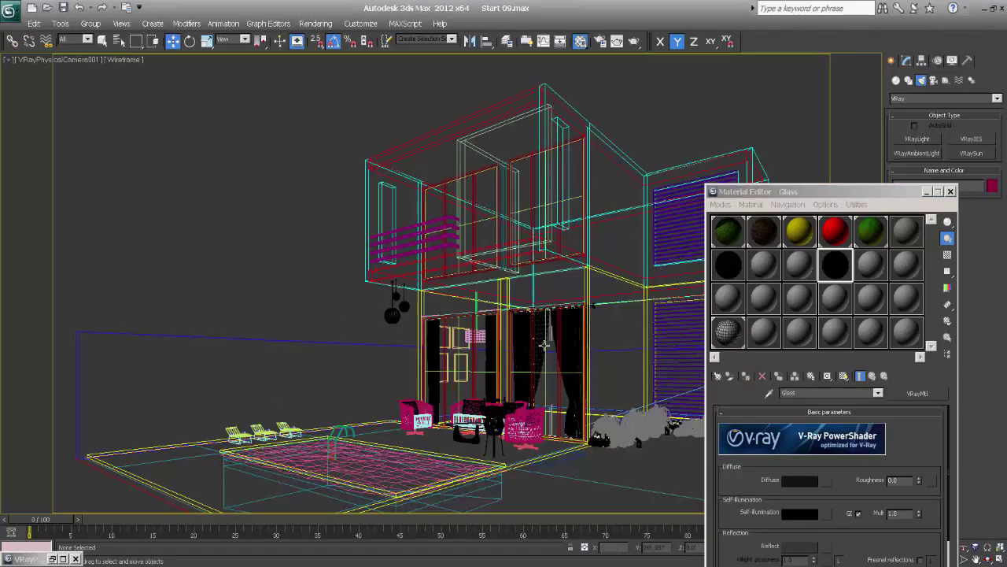
pyautogui.click(548, 374)
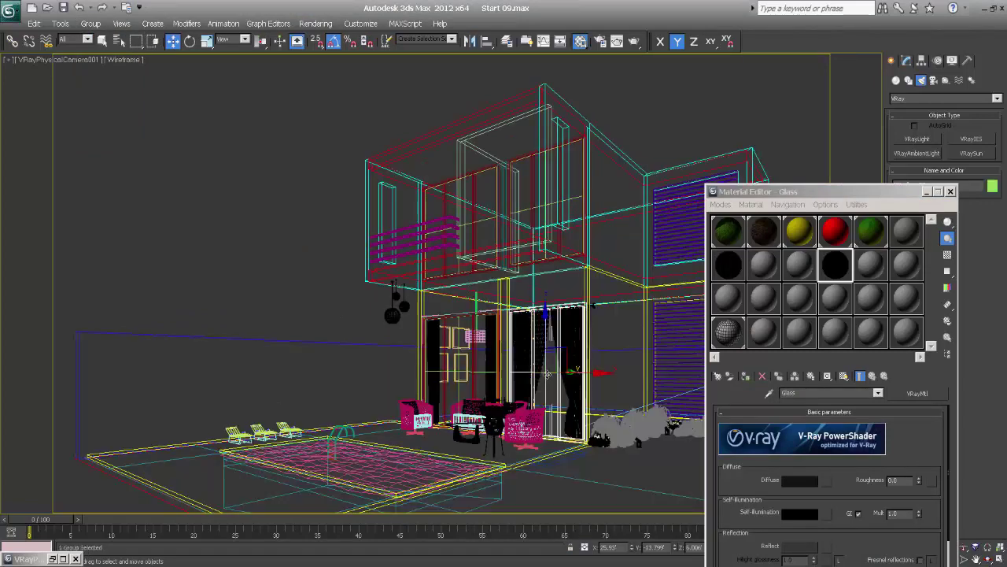
pyautogui.click(90, 24)
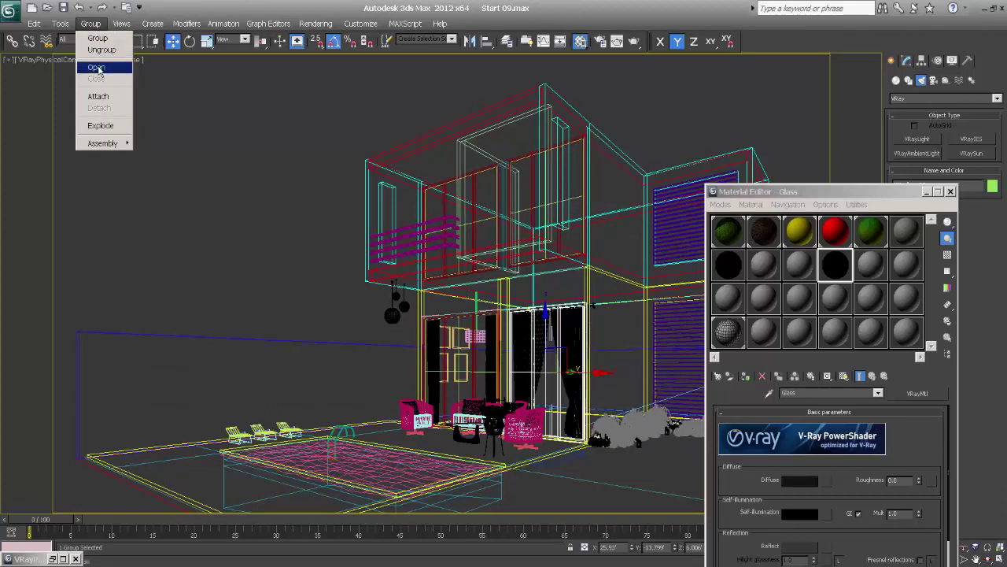
pyautogui.click(98, 69)
# - Open both upper-floor window groups so their individual parts can be selected
pyautogui.click(444, 202)
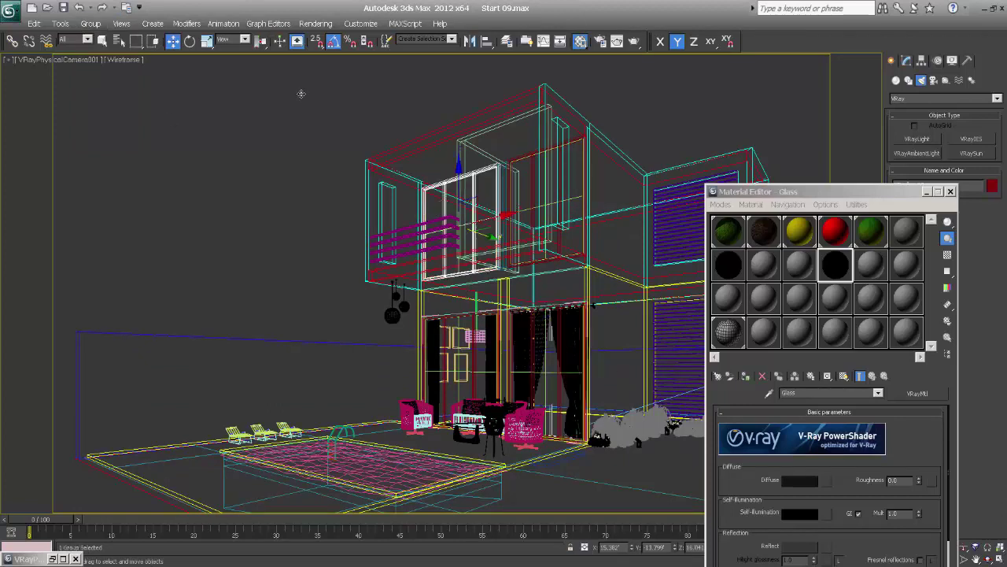
pyautogui.click(91, 23)
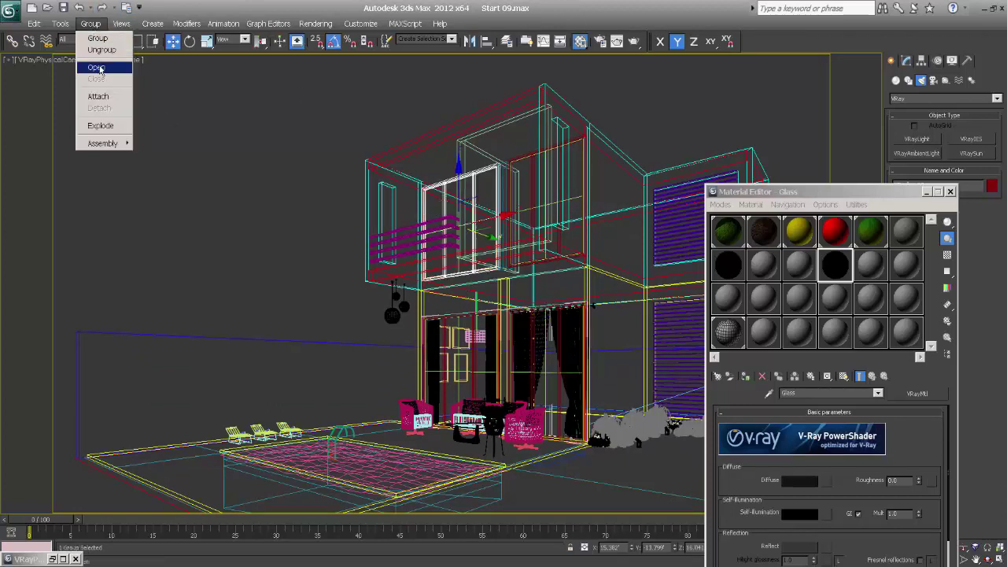
pyautogui.click(97, 68)
pyautogui.click(535, 184)
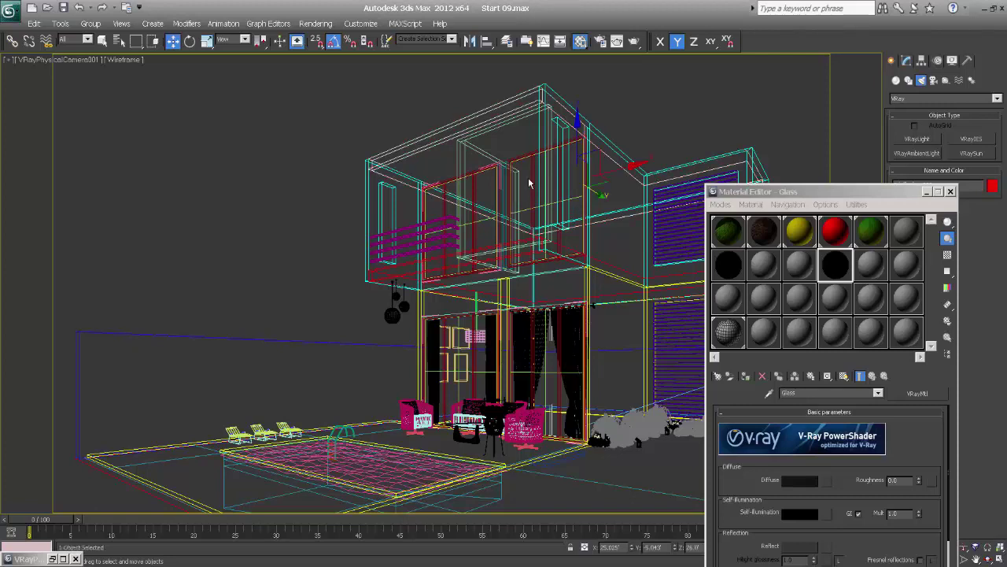
pyautogui.click(529, 177)
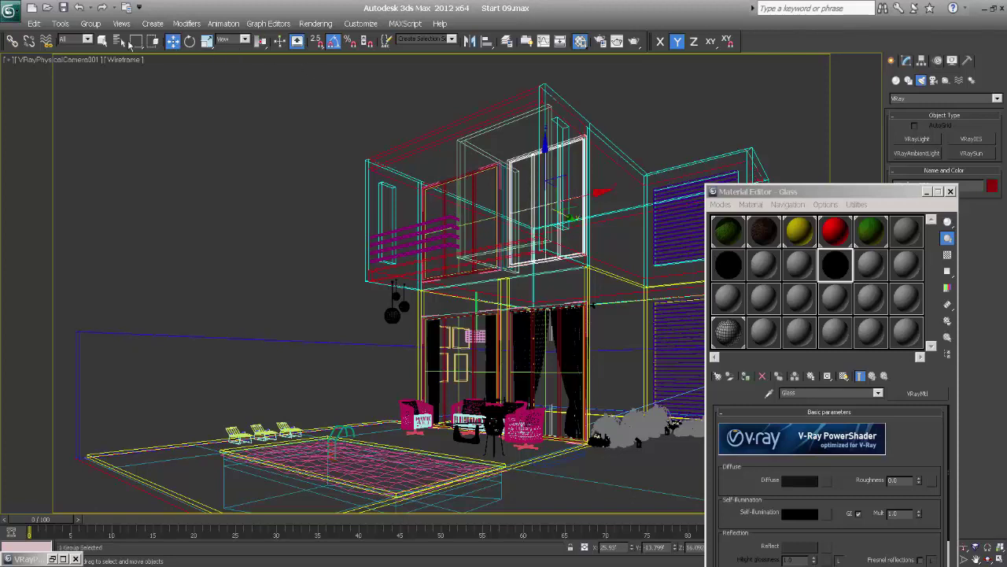
pyautogui.click(91, 24)
pyautogui.click(98, 67)
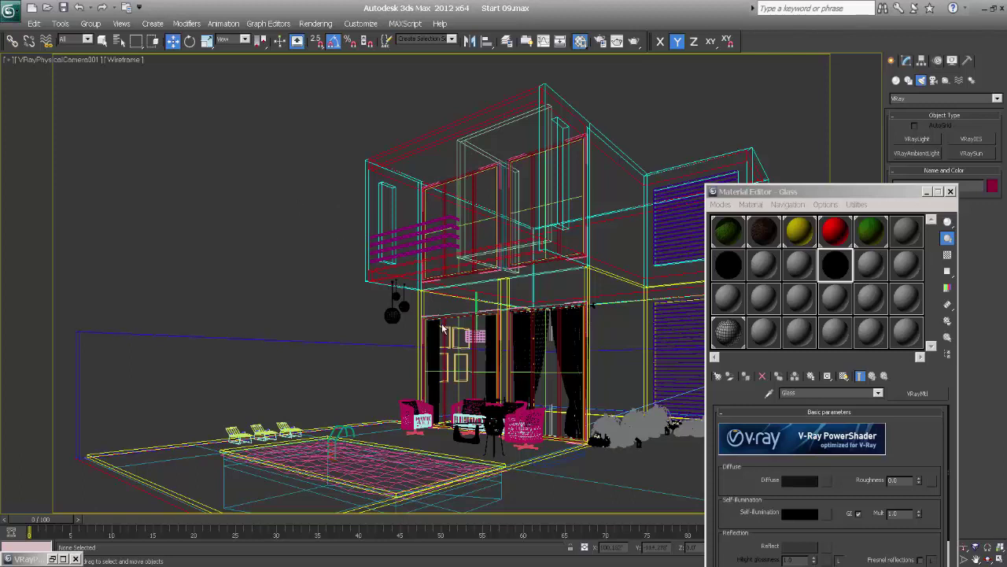
# - Assign the Glass material to the scene objects Glass, Glass, Glass001 and Glass002, and show the patterned background in its sample slot
pyautogui.press('h')
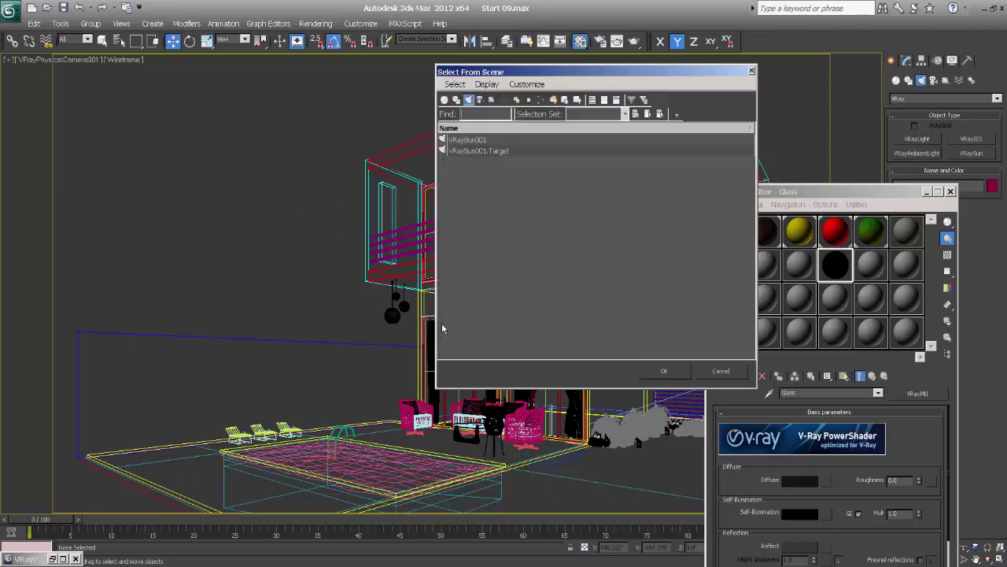
pyautogui.click(445, 100)
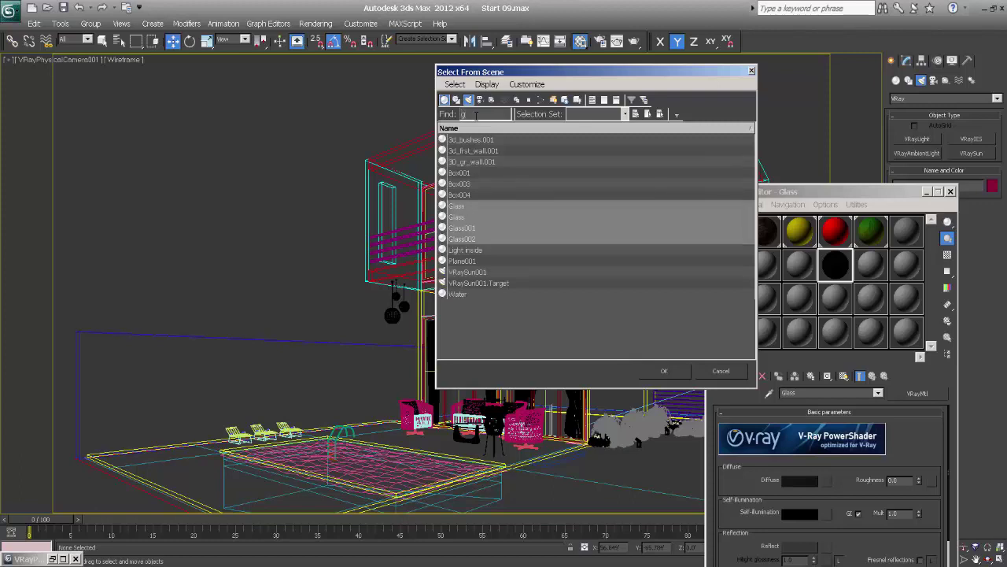
pyautogui.click(663, 371)
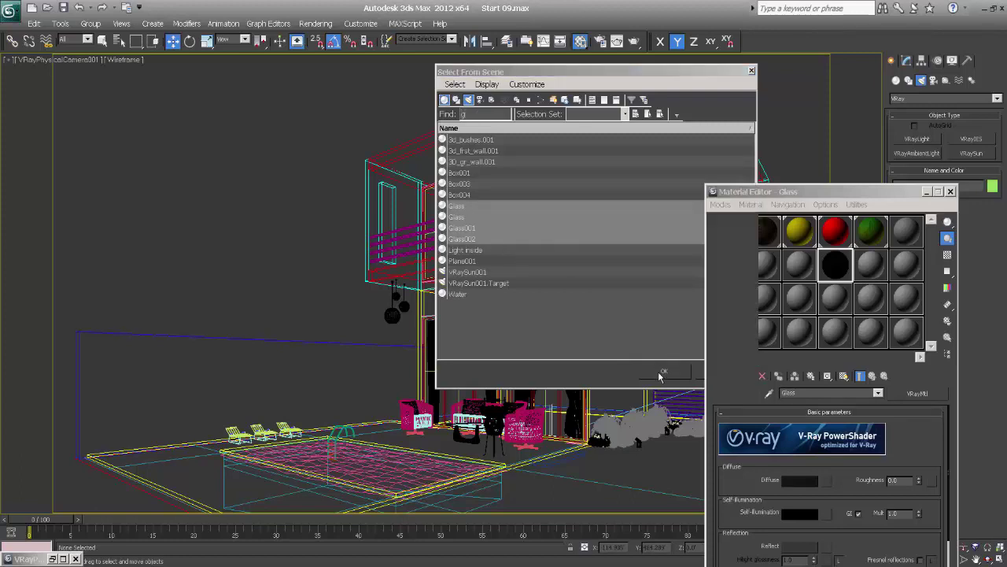
pyautogui.click(948, 255)
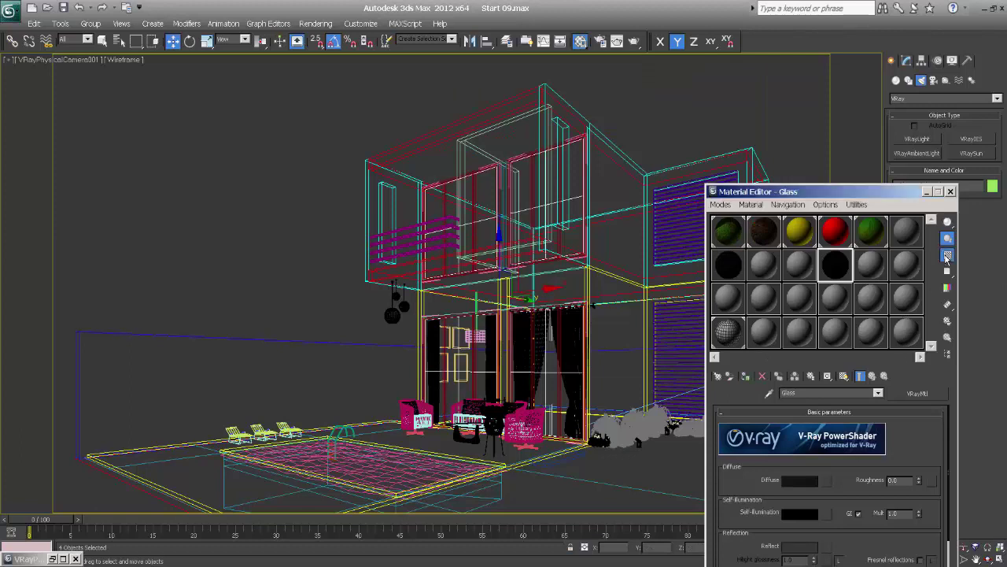
pyautogui.moveTo(836, 197); pyautogui.dragTo(859, 75)
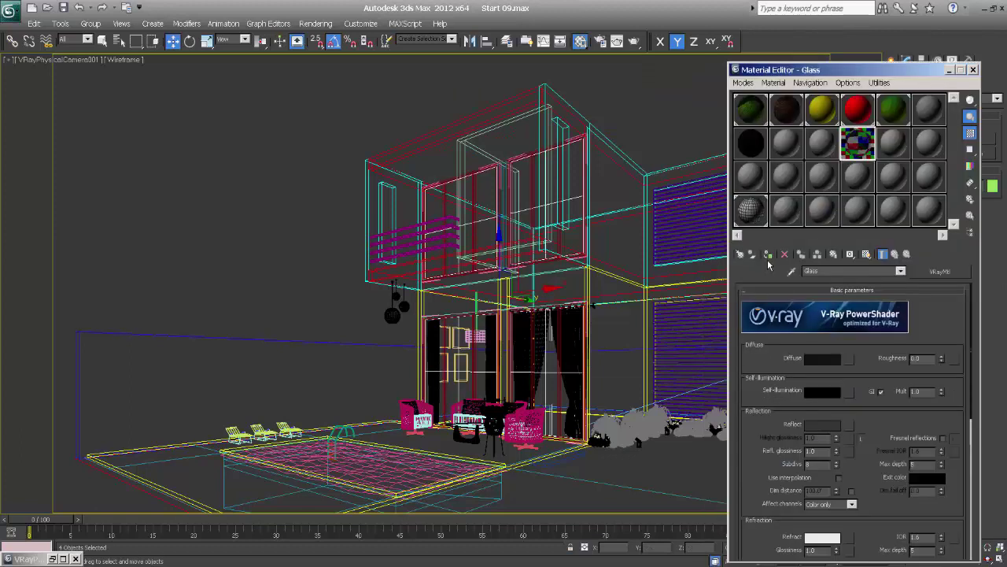
pyautogui.click(974, 70)
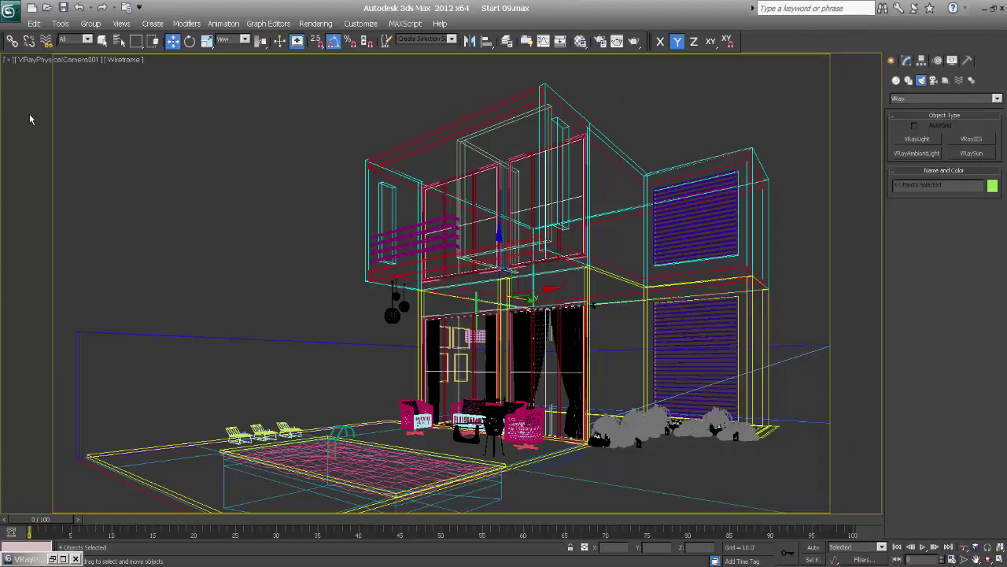
# - Close the open window groups and clear the selection
pyautogui.click(90, 24)
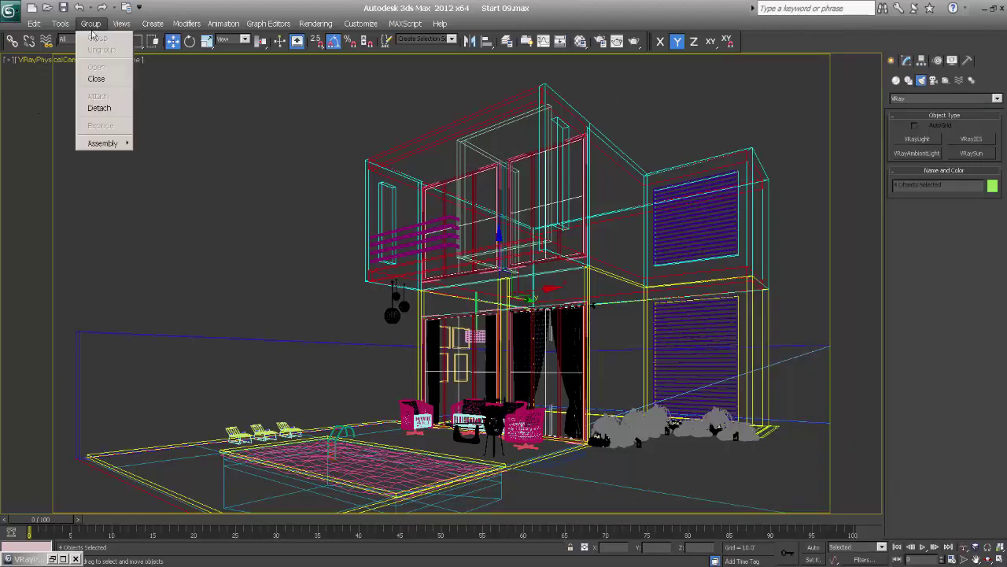
pyautogui.click(97, 79)
pyautogui.click(240, 238)
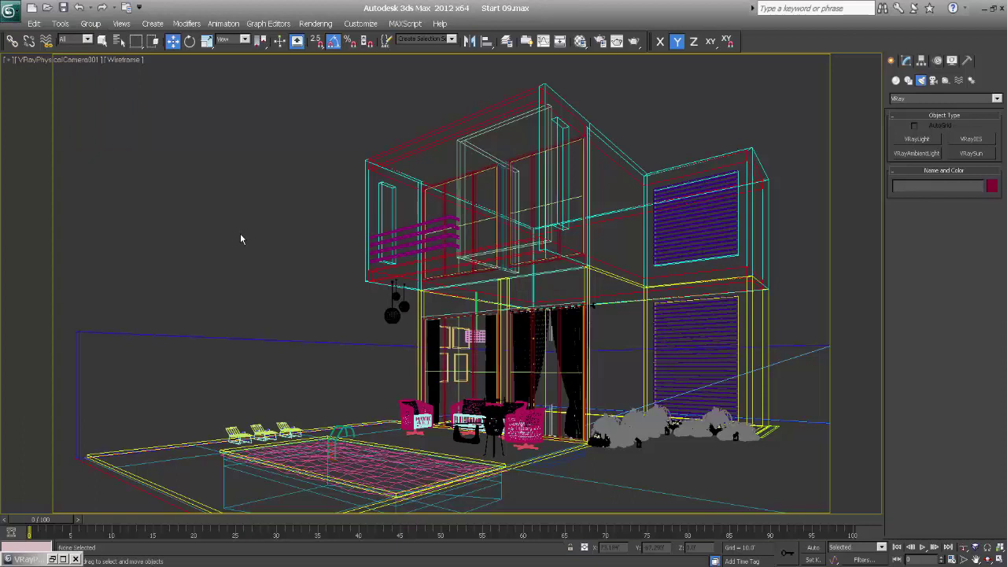
pyautogui.rightClick(240, 233)
pyautogui.click(266, 247)
pyautogui.rightClick(193, 227)
pyautogui.click(221, 250)
# - Load a VRayHDRI map into the unused sample slot next to the black one in the Material Editor
pyautogui.press('m')
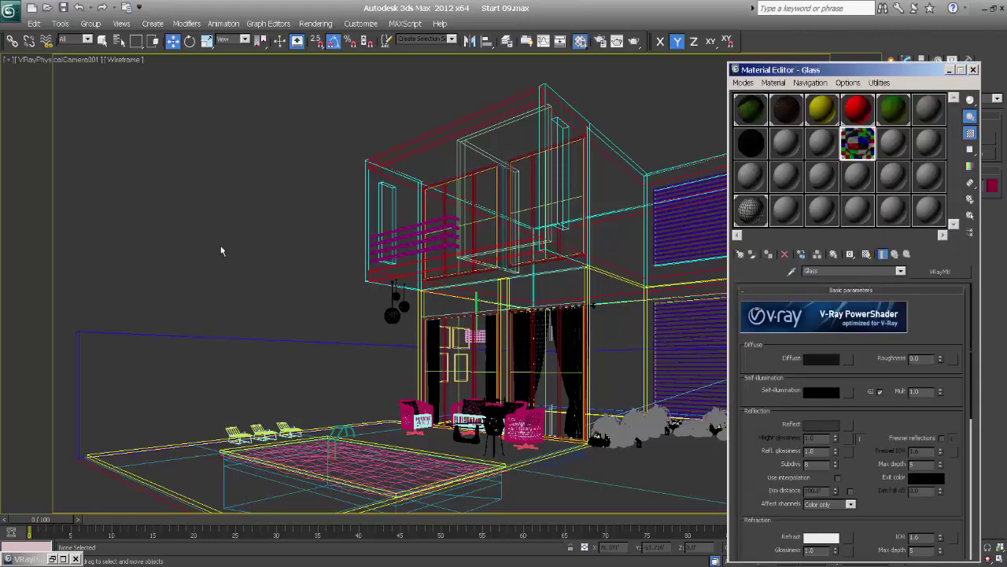
pyautogui.click(788, 145)
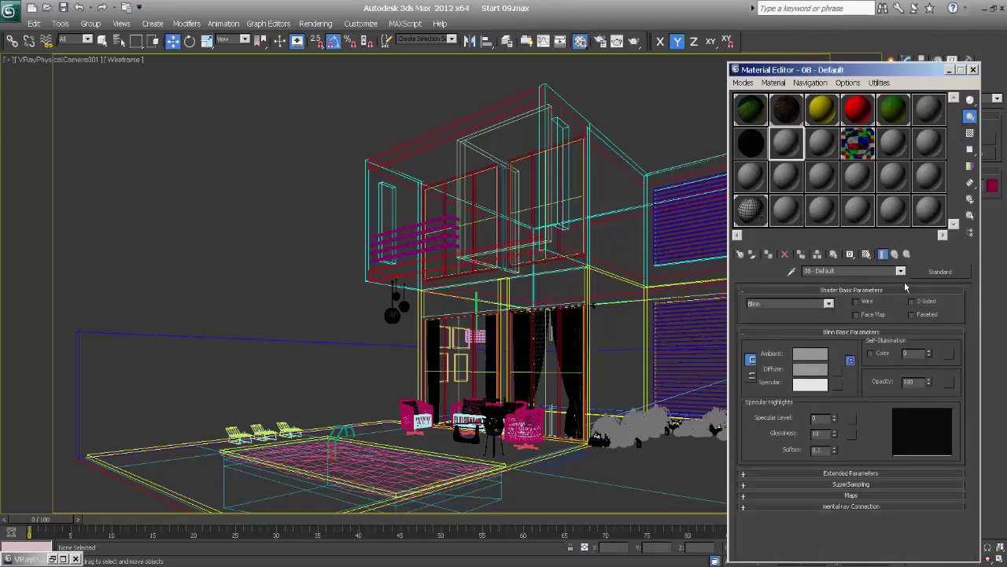
pyautogui.click(741, 254)
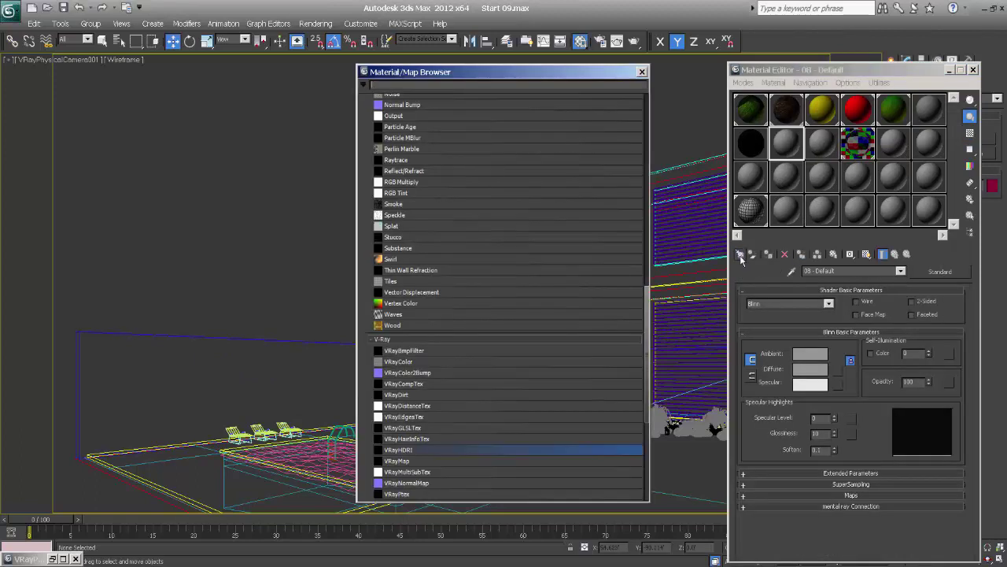
pyautogui.click(450, 271)
pyautogui.scroll(-1, 444, 383)
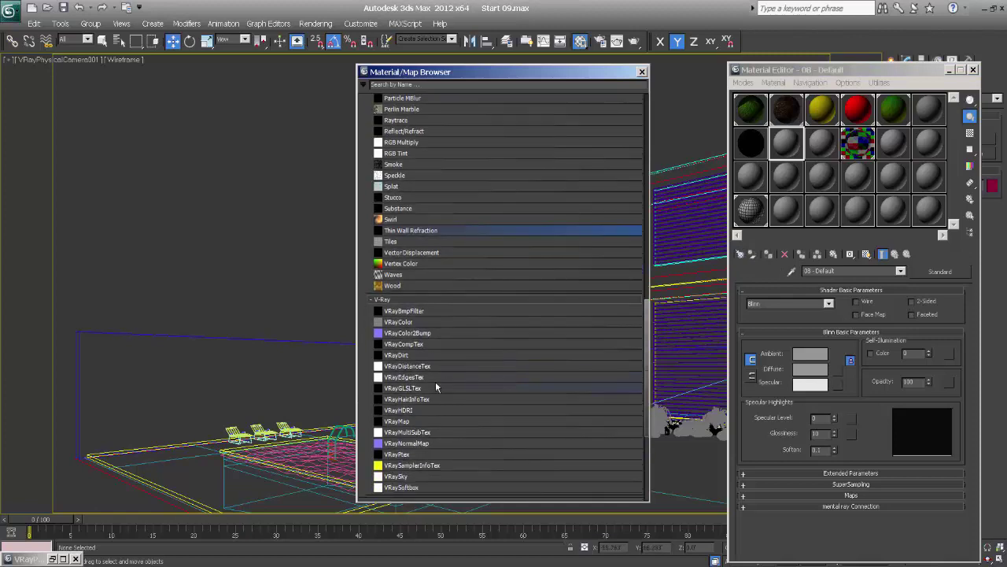
pyautogui.scroll(-1, 448, 350)
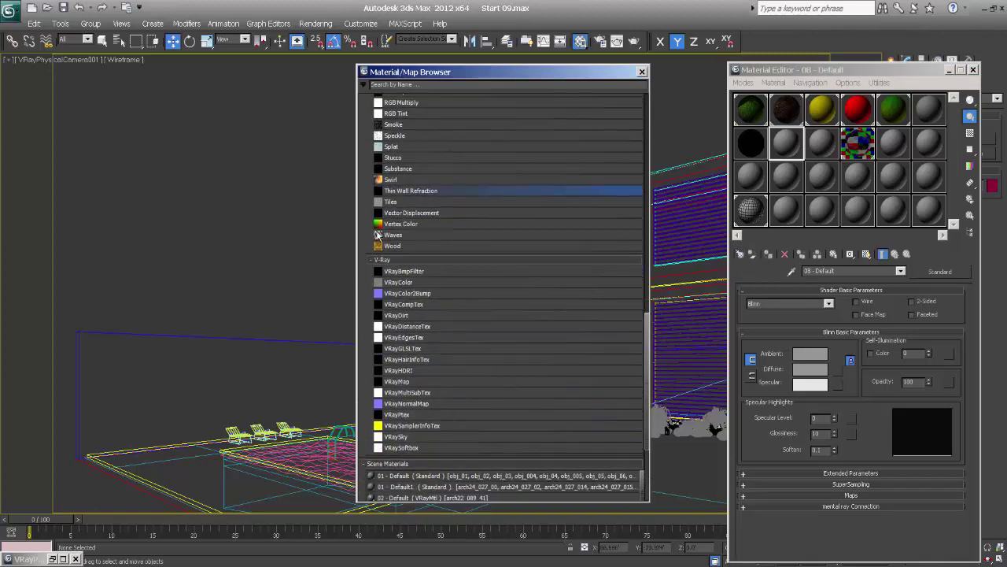
pyautogui.click(406, 370)
pyautogui.doubleClick(421, 371)
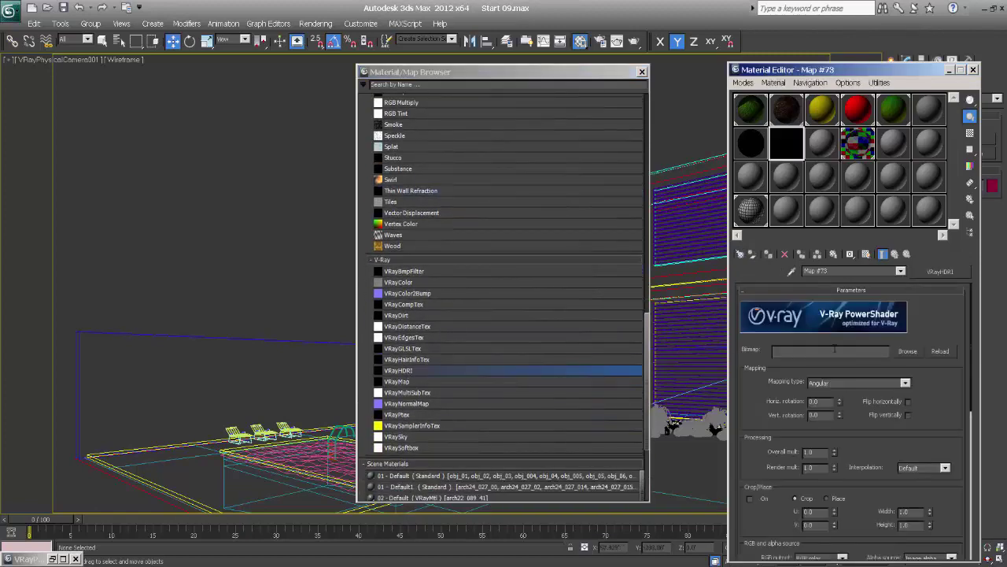
# - Load the hdrsky0005_Sunset_1710_15k EXR image into the VRayHDRI map and name the map Hdri
pyautogui.click(642, 71)
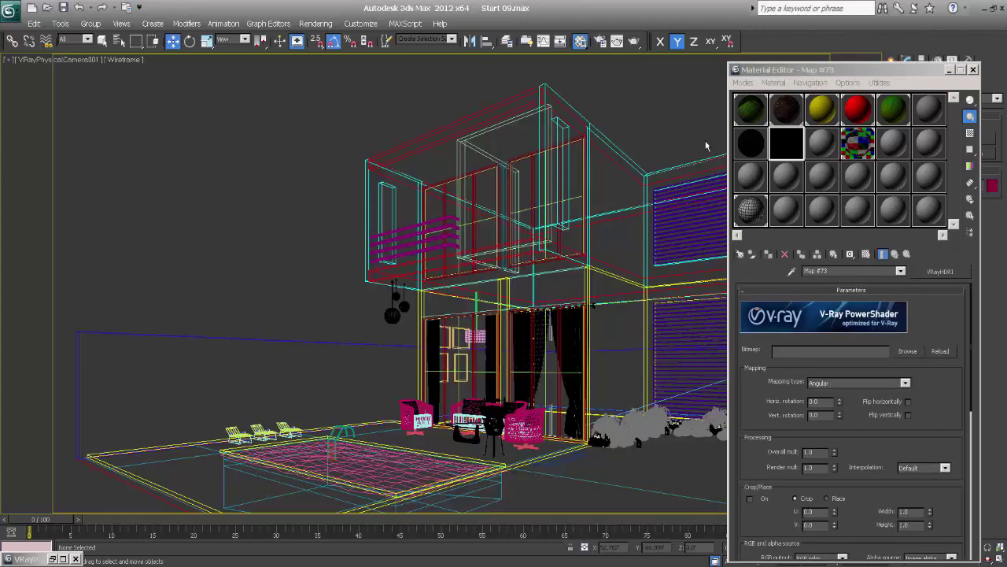
pyautogui.moveTo(809, 70); pyautogui.dragTo(735, 46)
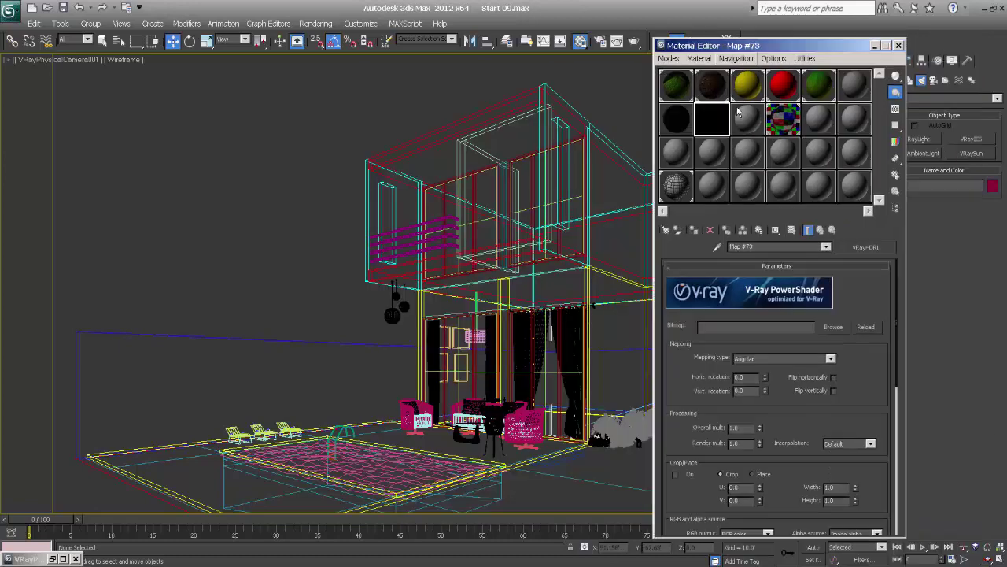
pyautogui.click(832, 327)
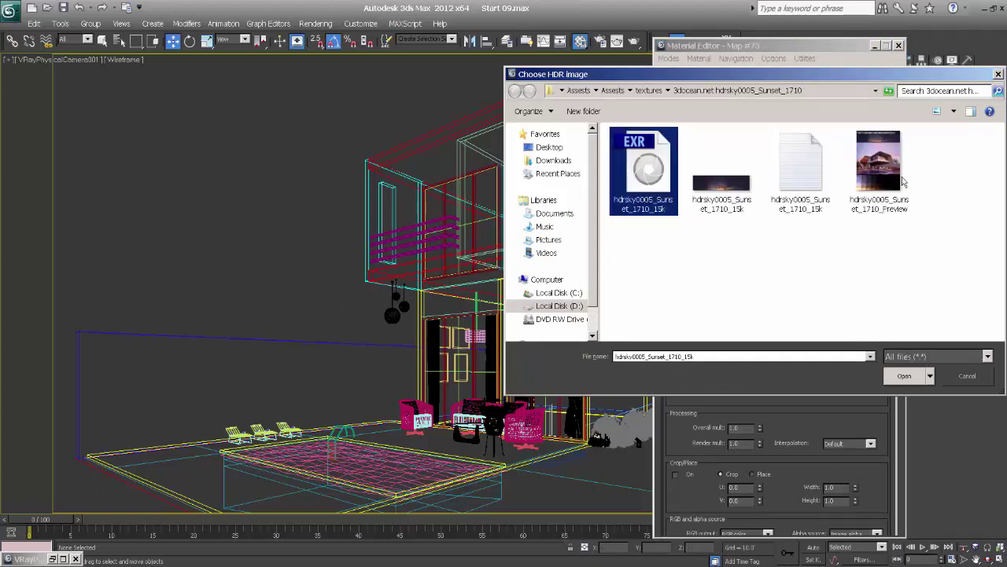
pyautogui.click(903, 378)
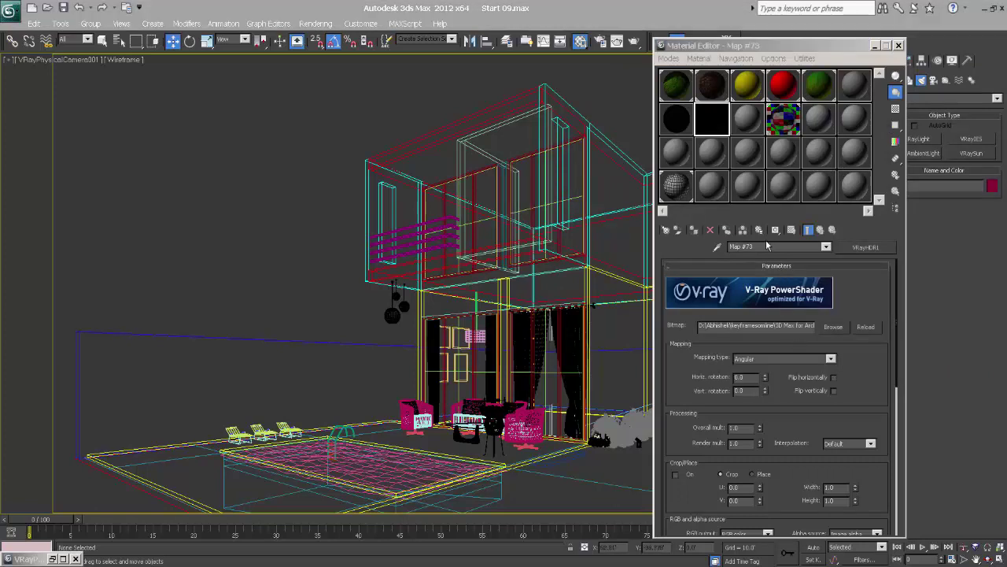
pyautogui.write('Hdri')
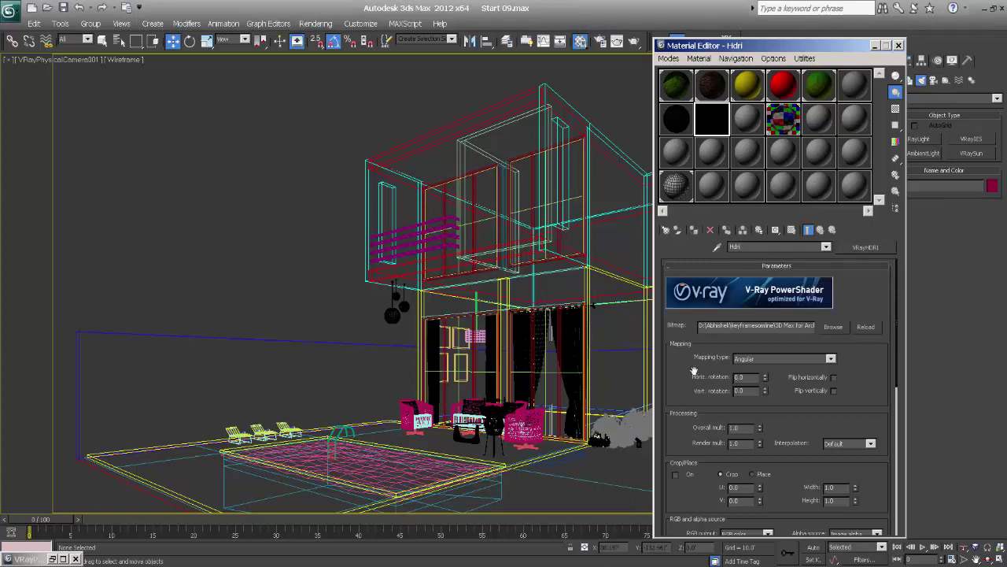
# - Set the Hdri map's mapping type to Spherical and check the map in an enlarged sample preview
pyautogui.click(806, 358)
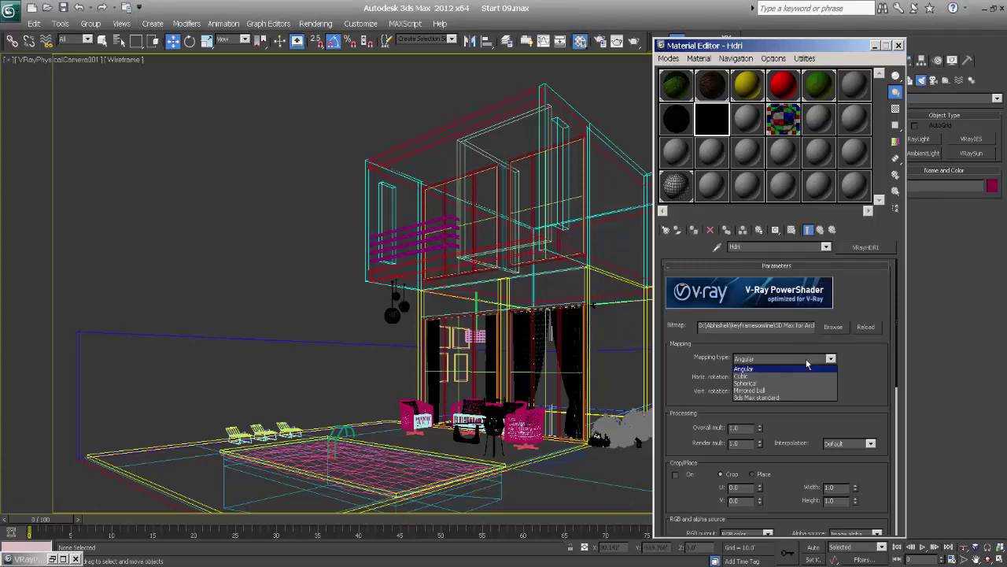
pyautogui.click(769, 384)
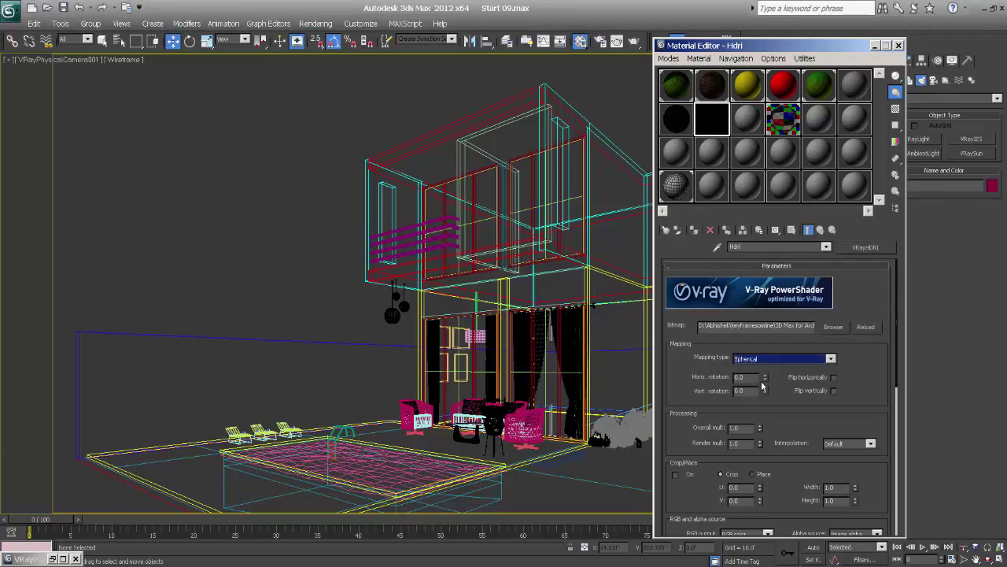
pyautogui.doubleClick(709, 124)
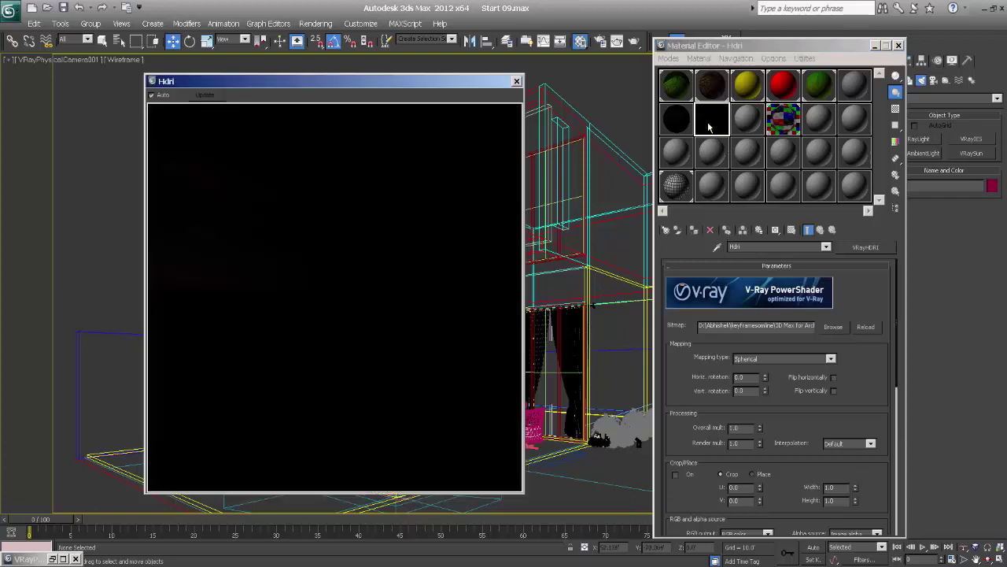
pyautogui.moveTo(473, 76)
pyautogui.mouseDown()
pyautogui.moveTo(459, 66)
pyautogui.moveTo(474, 71)
pyautogui.mouseUp()
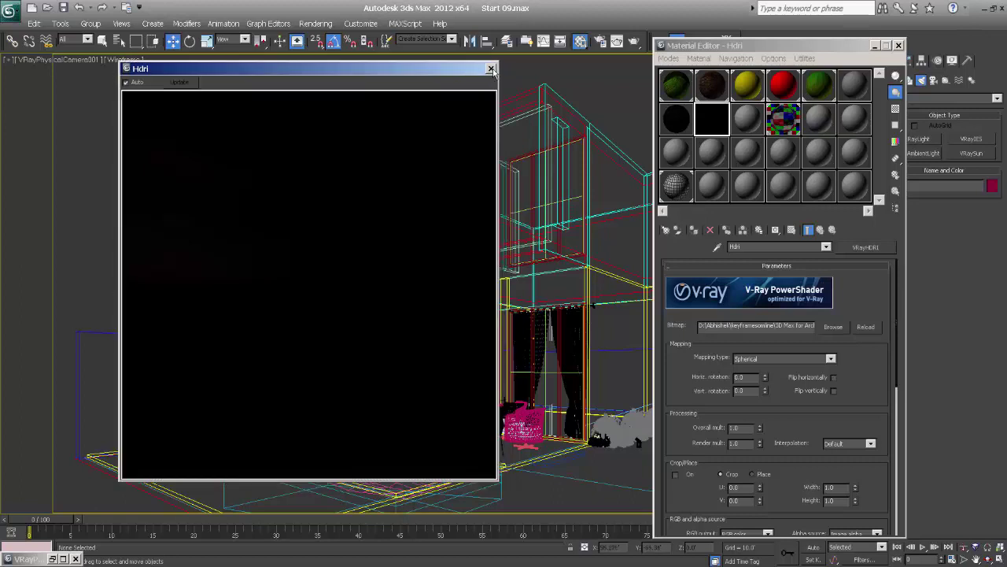
pyautogui.click(491, 70)
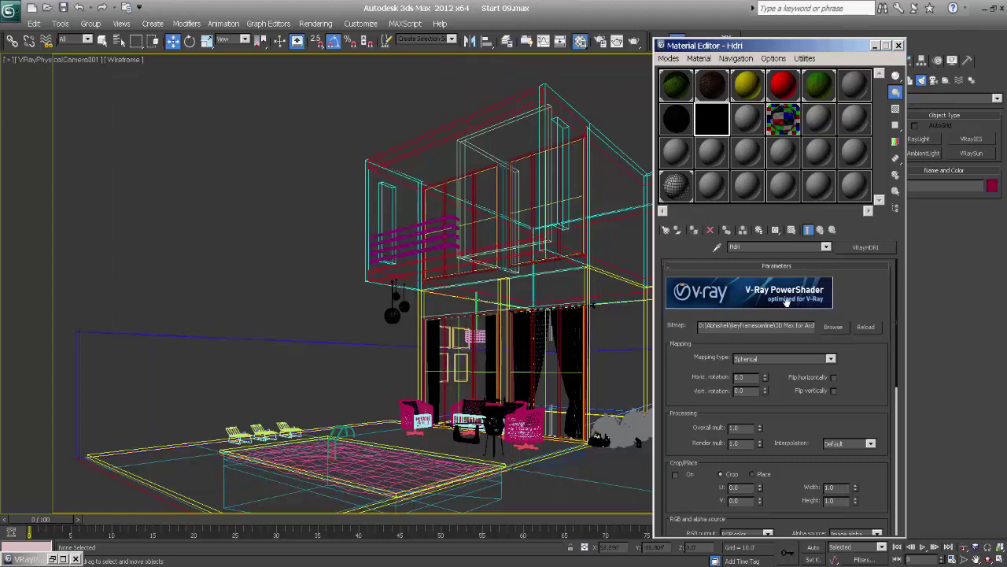
# - Choose the Hdri map's image file again and turn on vertical flipping
pyautogui.click(839, 327)
pyautogui.click(904, 376)
pyautogui.click(788, 394)
pyautogui.moveTo(818, 45); pyautogui.dragTo(866, 73)
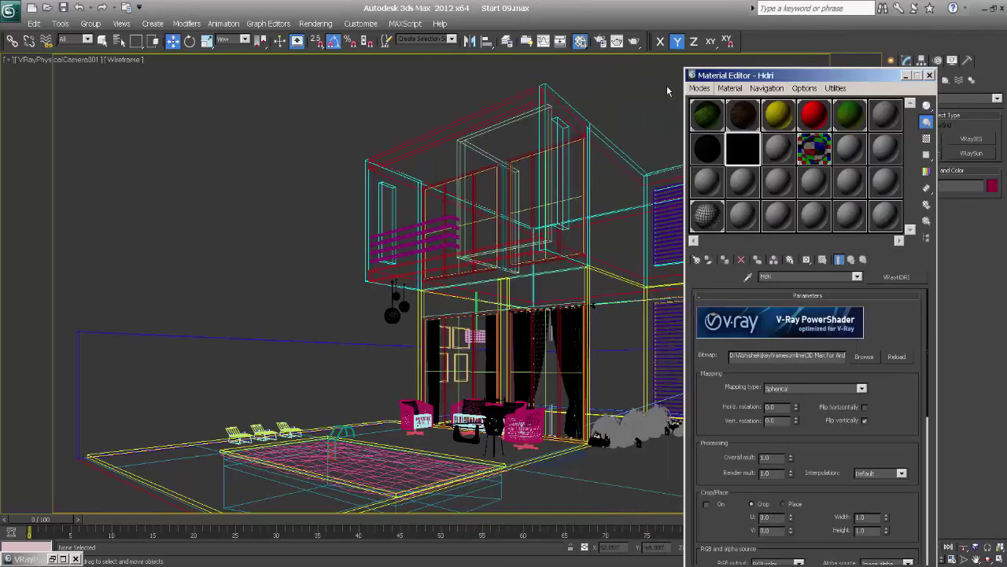
# - Assign the Hdri map as an instance to the GI environment and reflection/refraction environment overrides in the V-Ray render settings
pyautogui.click(600, 42)
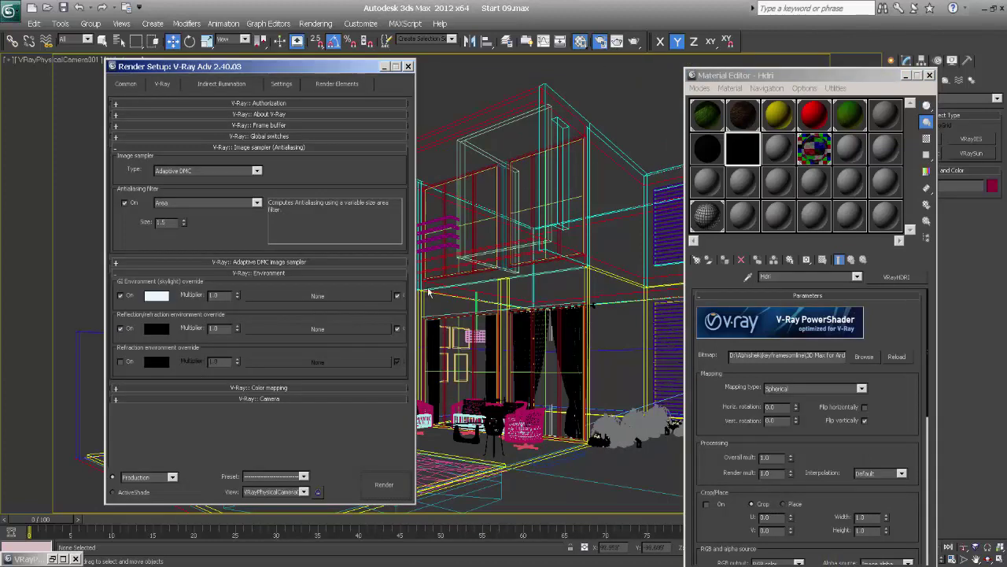
pyautogui.moveTo(750, 152); pyautogui.dragTo(315, 297)
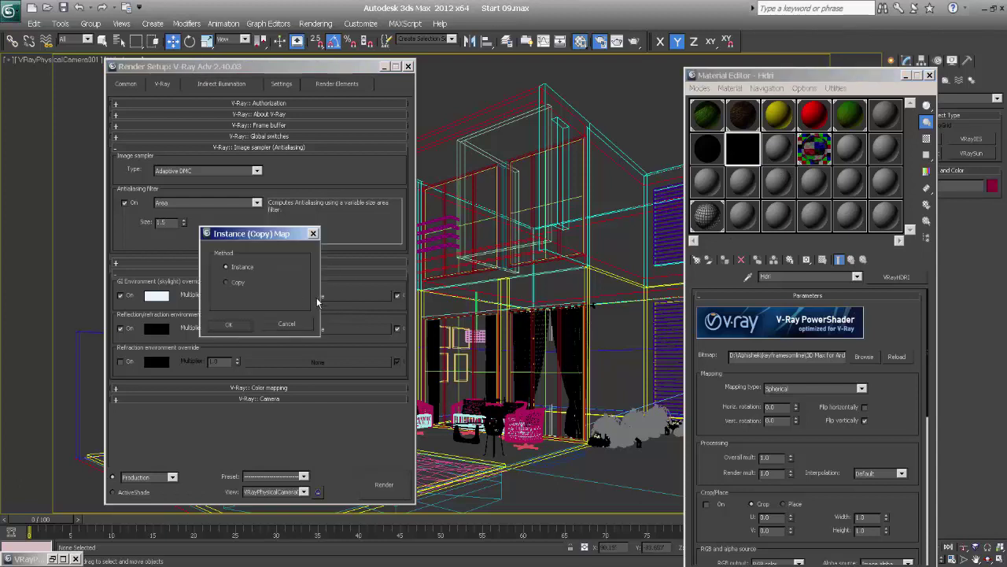
pyautogui.click(230, 325)
pyautogui.moveTo(312, 330); pyautogui.dragTo(312, 330)
pyautogui.click(223, 324)
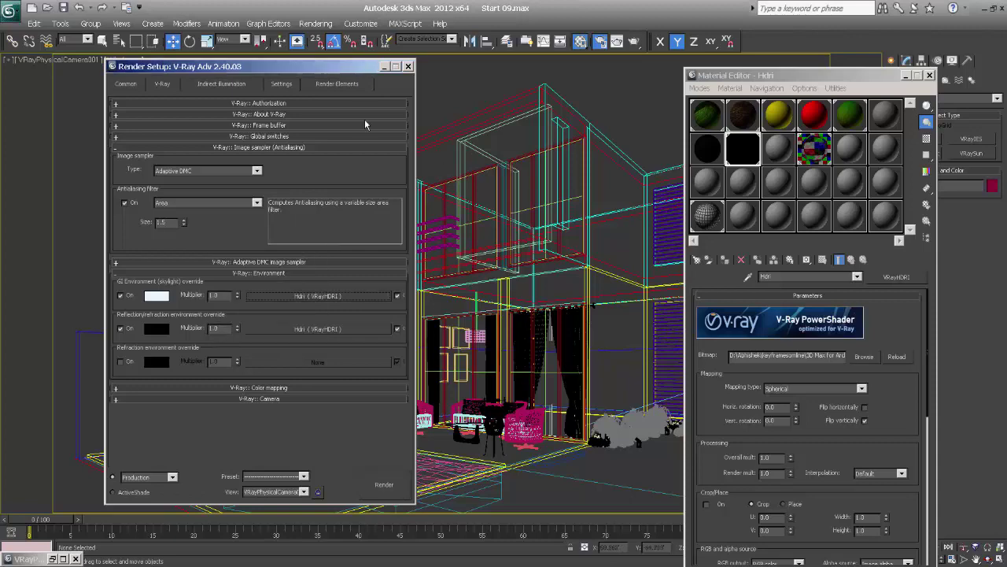
pyautogui.click(387, 57)
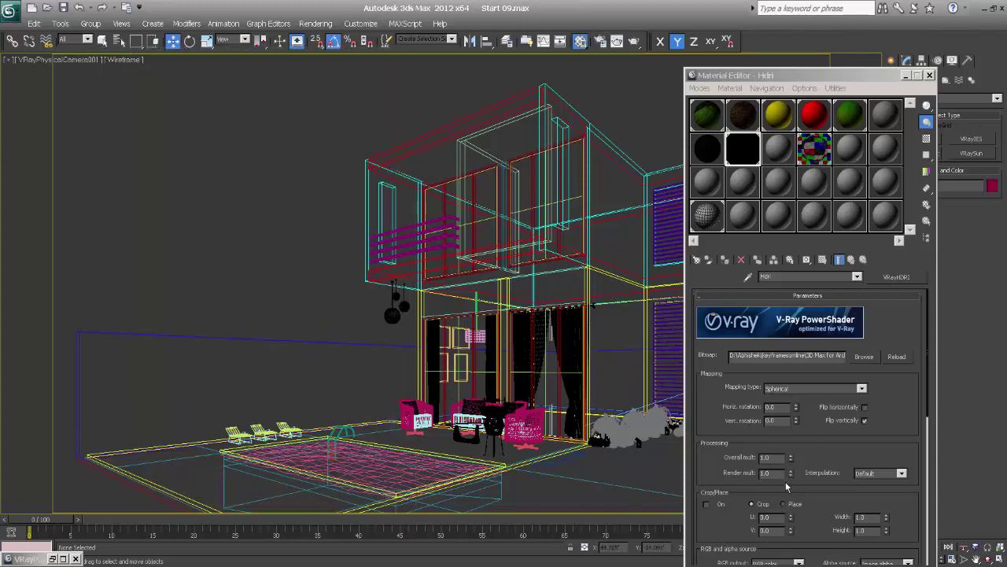
# - Set the Hdri map's overall multiplier to 10
pyautogui.doubleClick(771, 458)
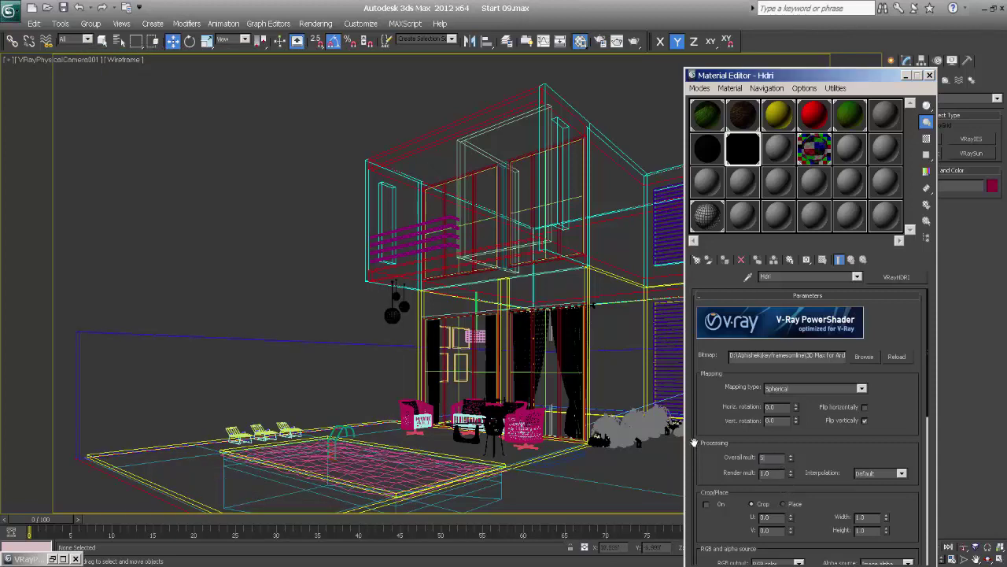
pyautogui.press('Return')
pyautogui.write('10')
pyautogui.press('Return')
# - Try horizontal rotations of 20 and 50 for the Hdri map, and settle on 80
pyautogui.click(780, 407)
pyautogui.write('20')
pyautogui.press('Return')
pyautogui.write('50')
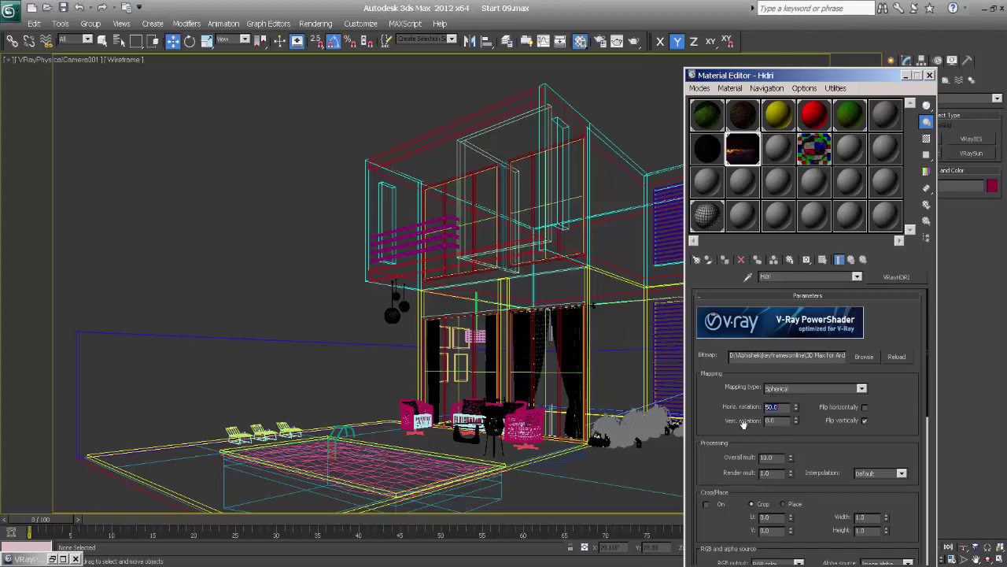
pyautogui.write('80')
pyautogui.press('Return')
# - Turn off the Hdri map's vertical flip and raise its overall multiplier to 25, and finally to 30
pyautogui.moveTo(779, 458); pyautogui.dragTo(682, 478)
pyautogui.write('25')
pyautogui.press('Return')
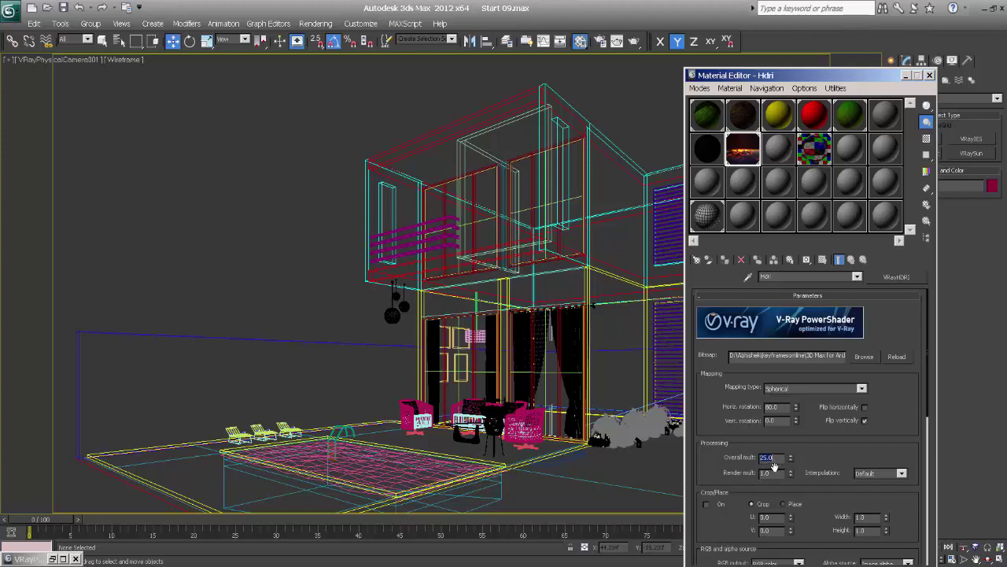
pyautogui.click(865, 421)
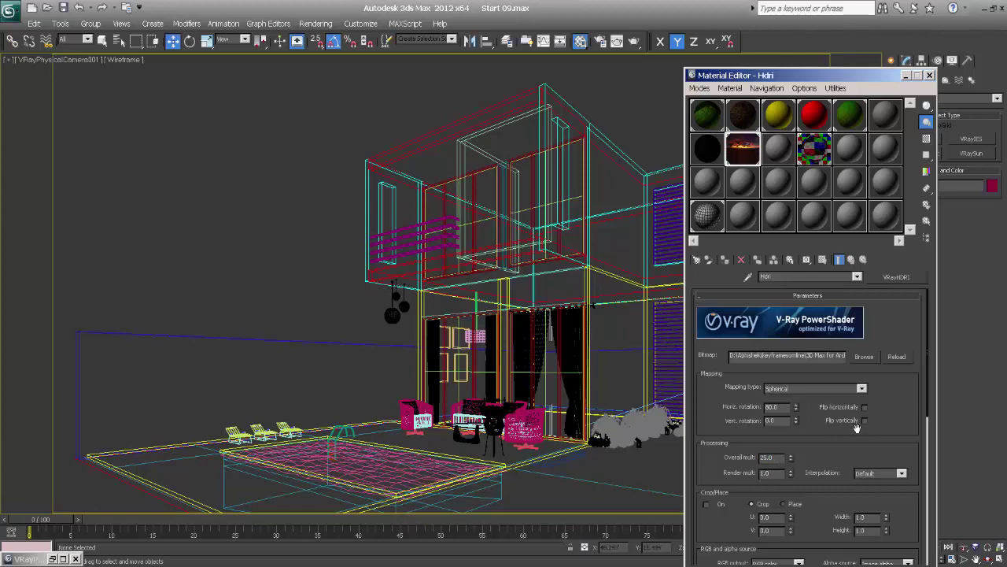
pyautogui.doubleClick(771, 457)
pyautogui.write('30')
pyautogui.press('Return')
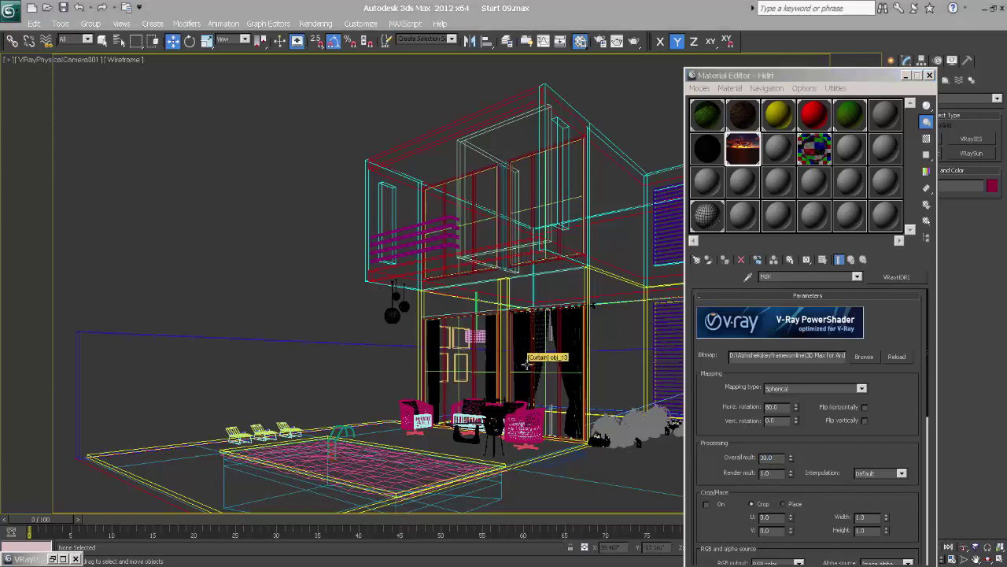
# - Render the camera view with the Hdri environment and move the render window clear of the Material Editor to examine the lighting
pyautogui.moveTo(741, 81); pyautogui.dragTo(760, 55)
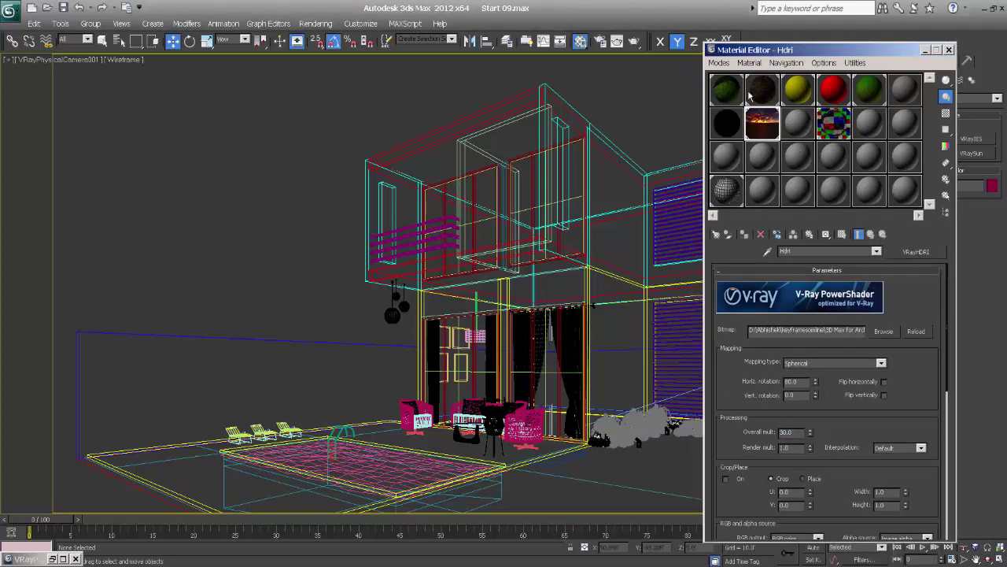
pyautogui.moveTo(841, 433); pyautogui.dragTo(847, 374)
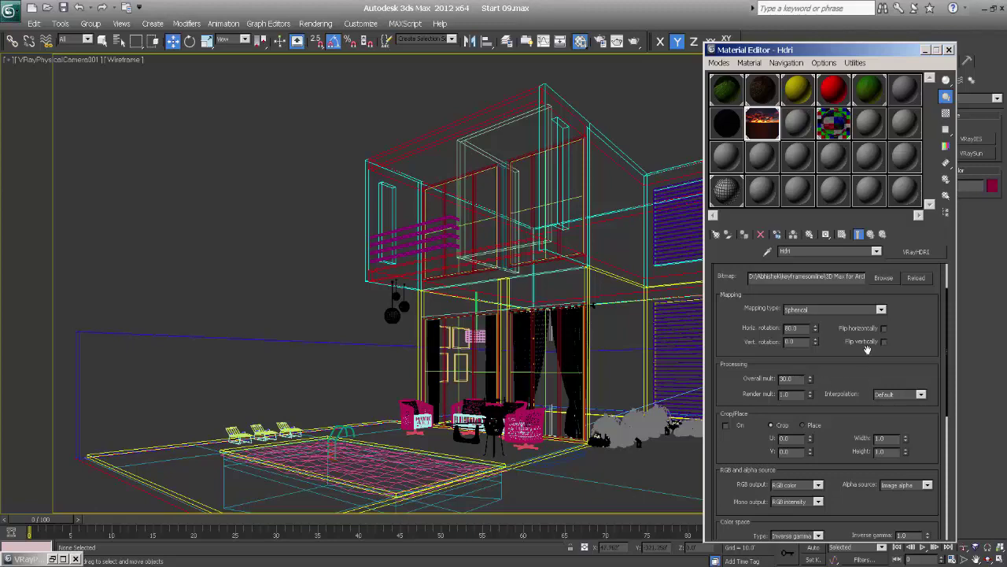
pyautogui.scroll(2, 835, 349)
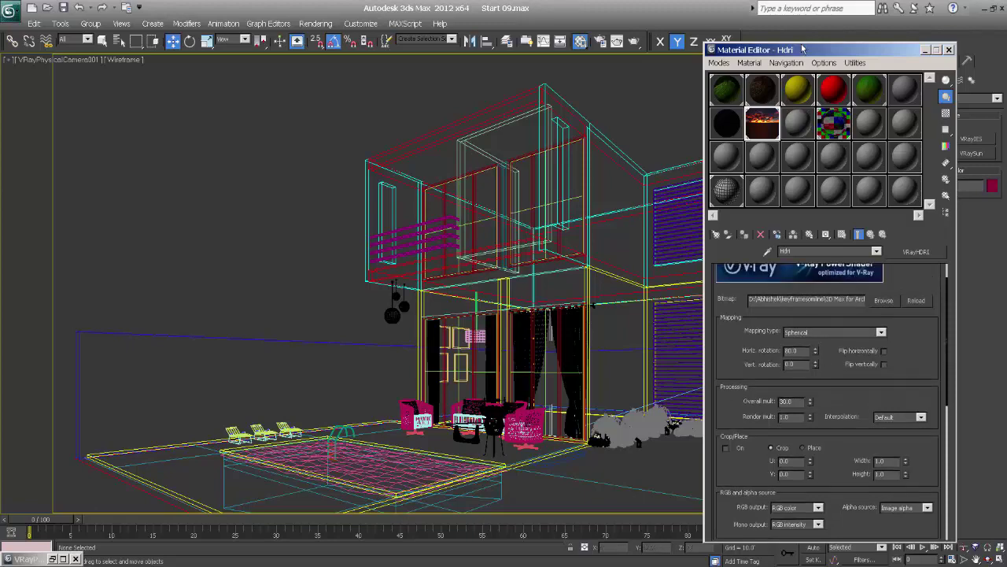
pyautogui.moveTo(804, 49); pyautogui.dragTo(840, 119)
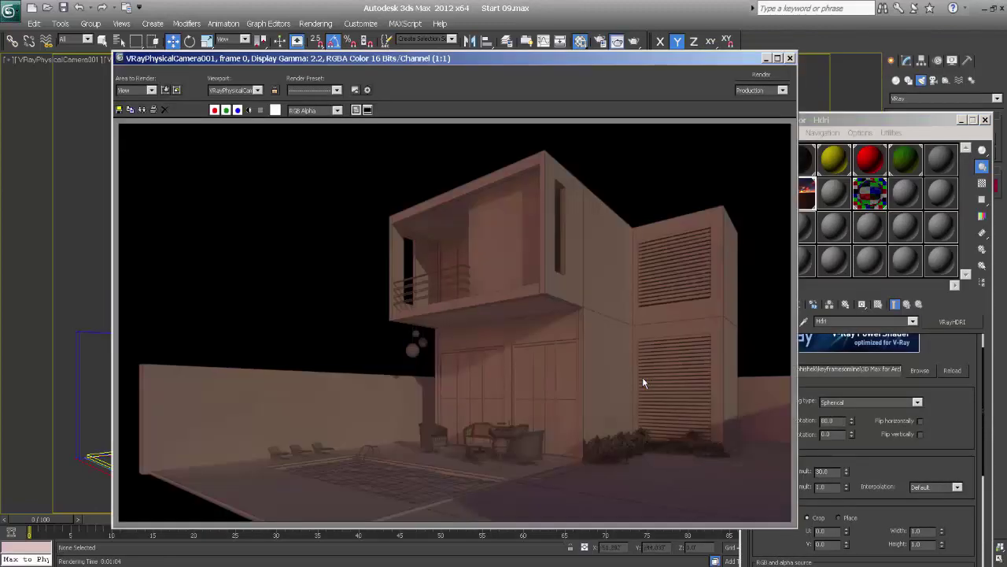
pyautogui.moveTo(551, 58); pyautogui.dragTo(529, 48)
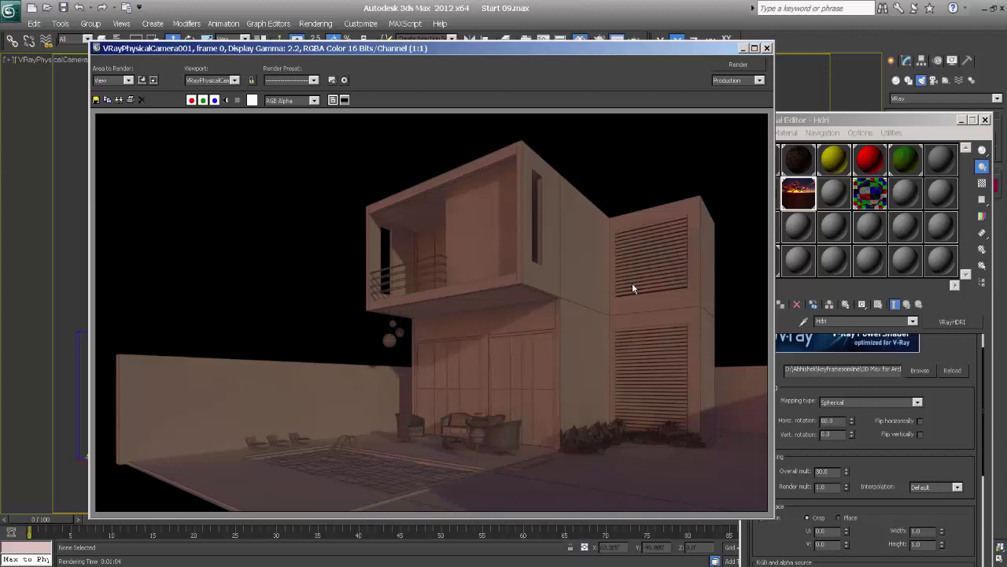
pyautogui.moveTo(539, 48); pyautogui.dragTo(485, 27)
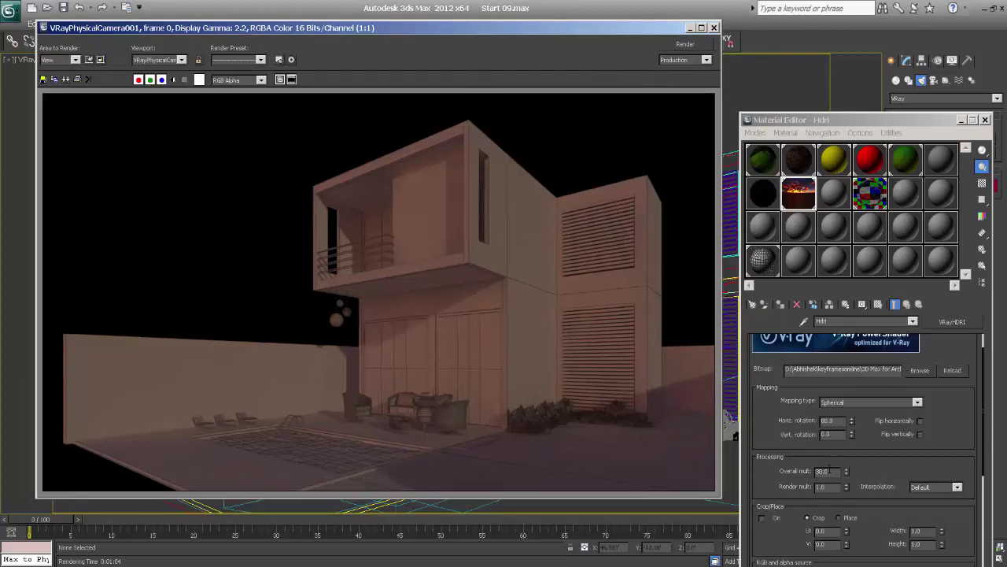
# - Set the inverse gamma in the Hdri map's color space settings to 0.5
pyautogui.doubleClick(822, 471)
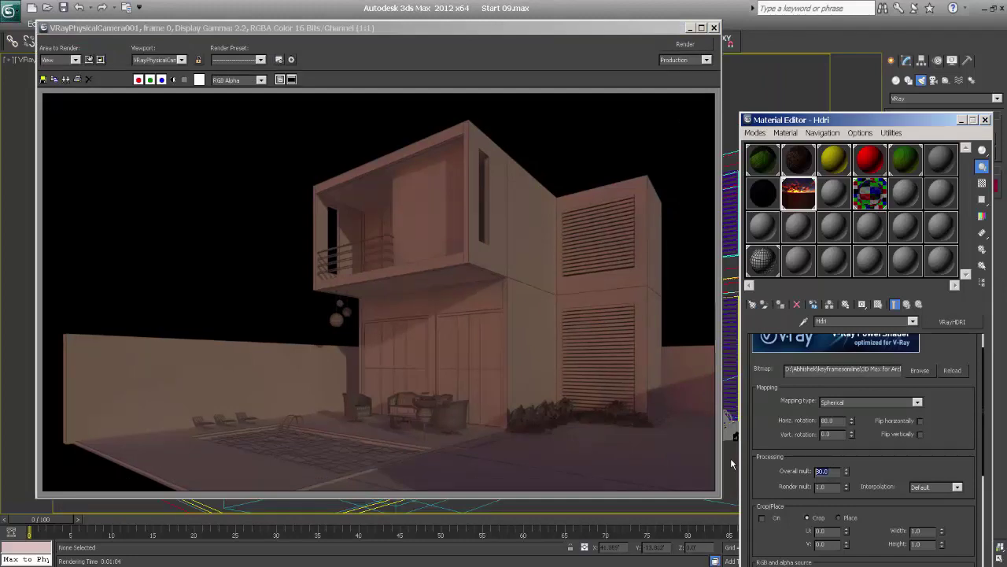
pyautogui.moveTo(792, 119); pyautogui.dragTo(791, 64)
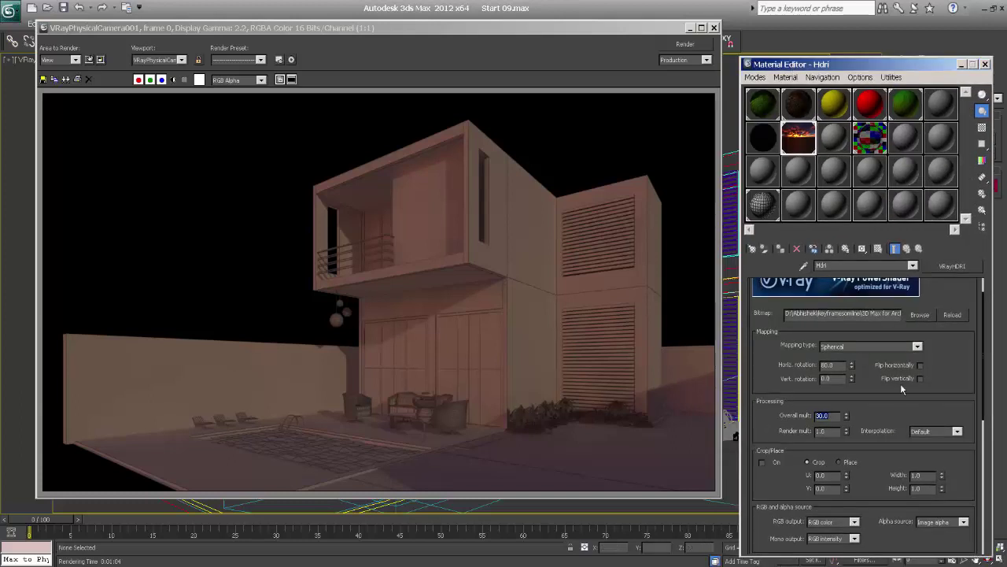
pyautogui.moveTo(864, 471); pyautogui.dragTo(864, 395)
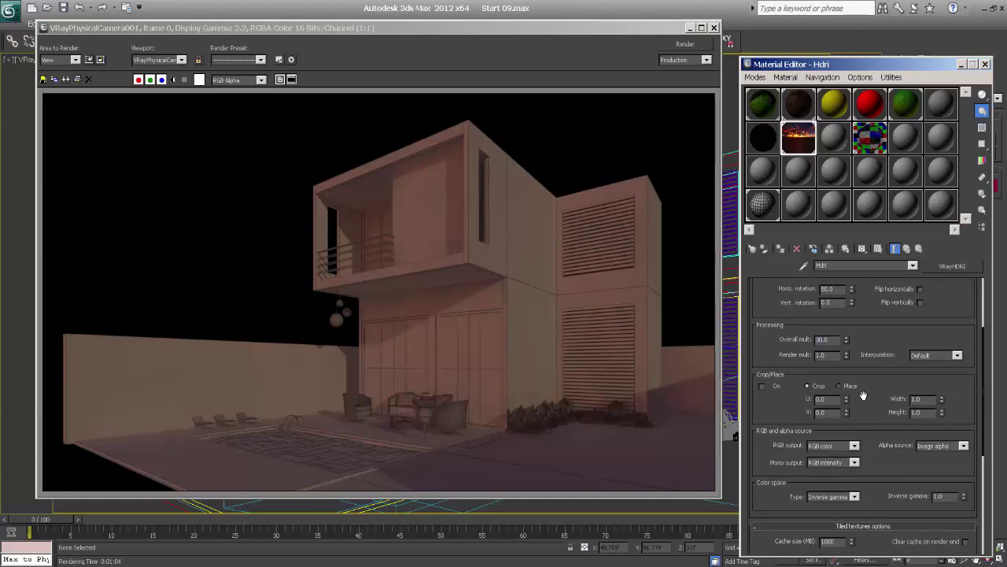
pyautogui.moveTo(864, 396); pyautogui.dragTo(865, 424)
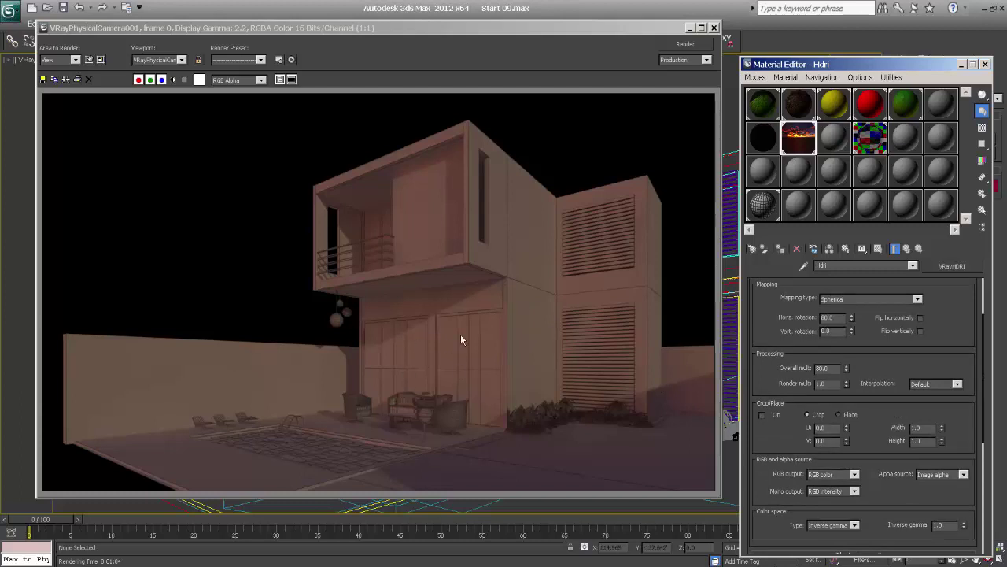
pyautogui.scroll(-5, 472, 362)
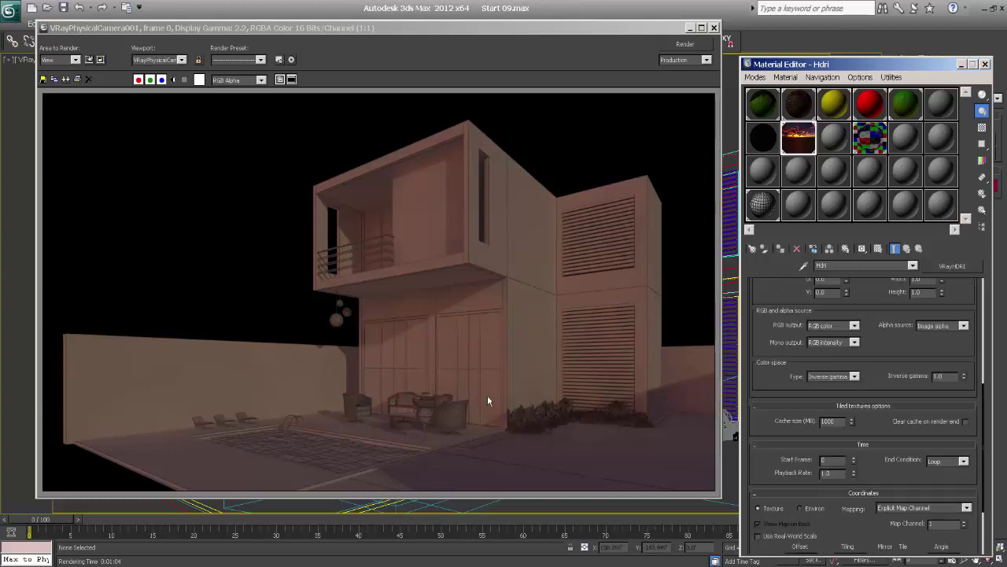
pyautogui.doubleClick(938, 376)
pyautogui.write('0.5')
pyautogui.press('Return')
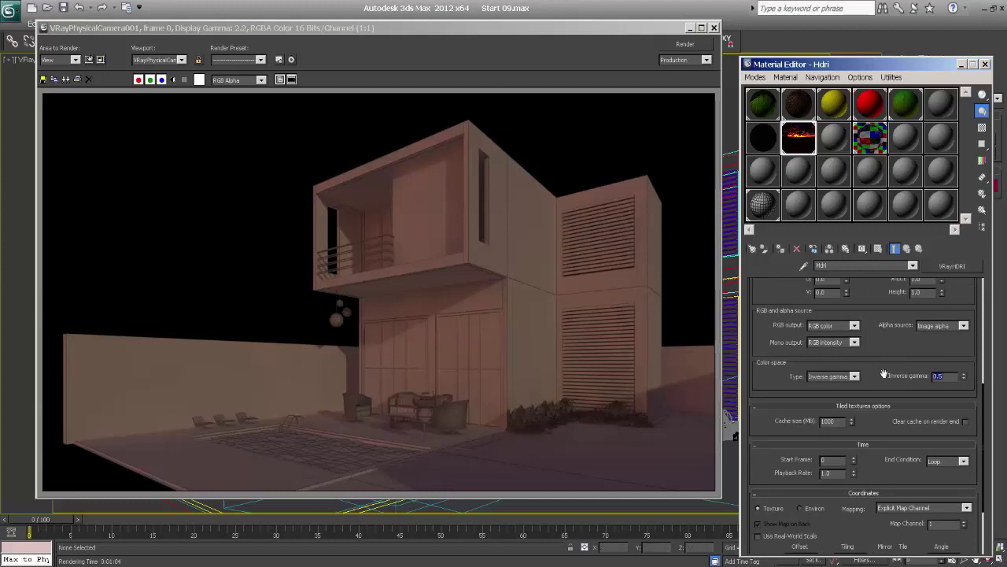
# - Render the camera view again with the changed gamma and place the result beside the Material Editor to judge the lighting
pyautogui.moveTo(823, 64); pyautogui.dragTo(834, 91)
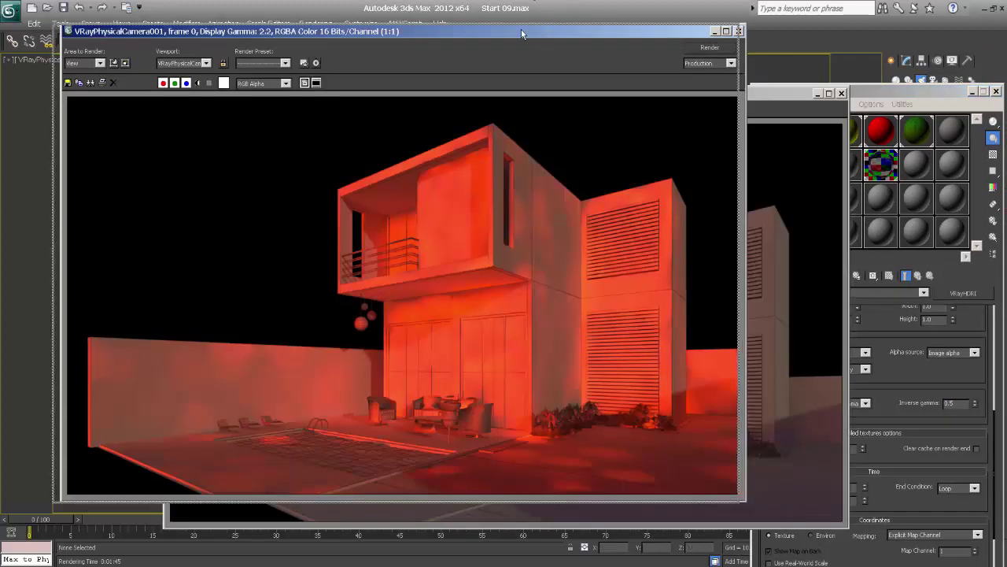
pyautogui.moveTo(521, 34); pyautogui.dragTo(460, 35)
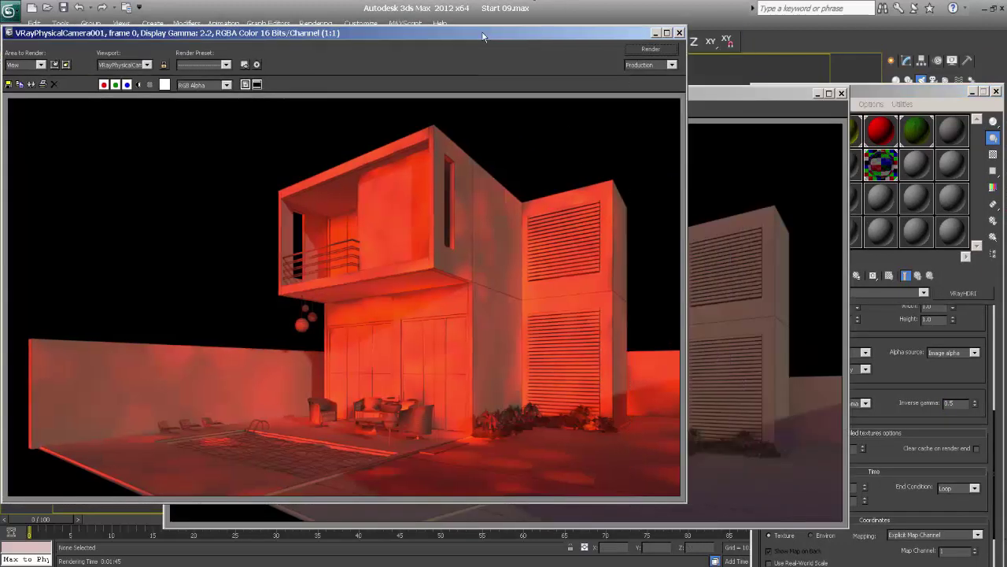
pyautogui.click(909, 102)
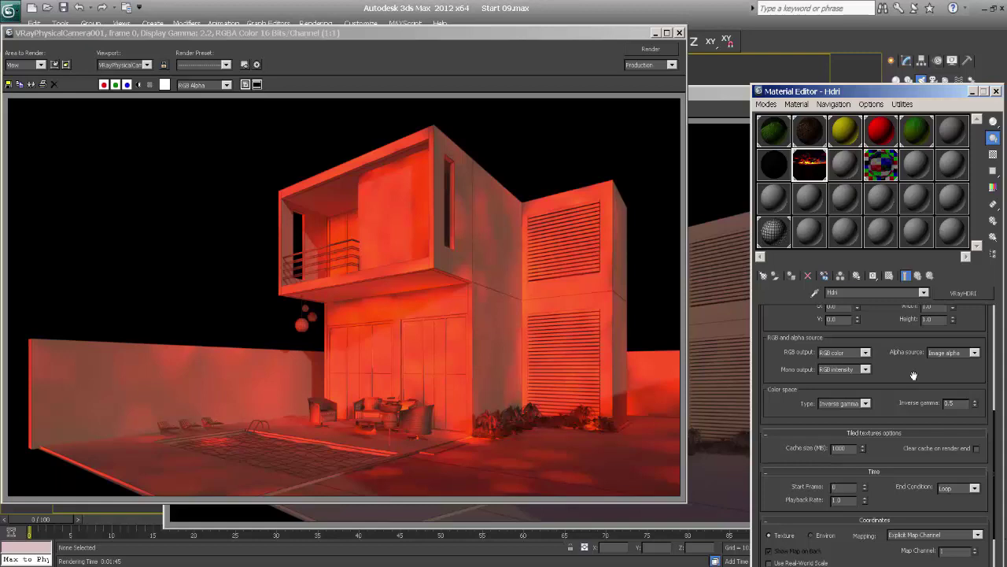
# - Set the inverse gamma in the Hdri map's color space settings back to 1.0
pyautogui.moveTo(914, 376); pyautogui.dragTo(909, 560)
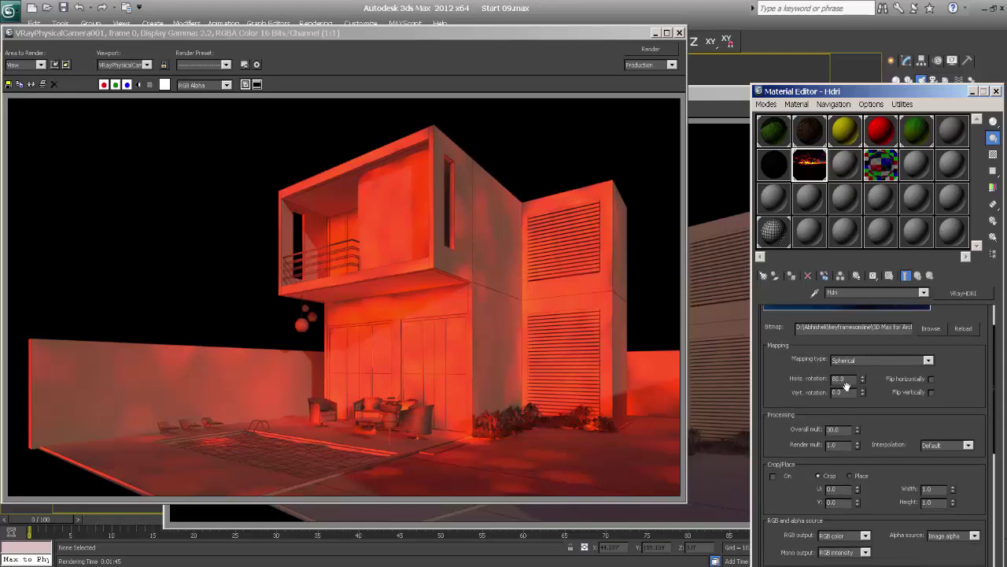
pyautogui.doubleClick(839, 429)
pyautogui.scroll(-5, 879, 434)
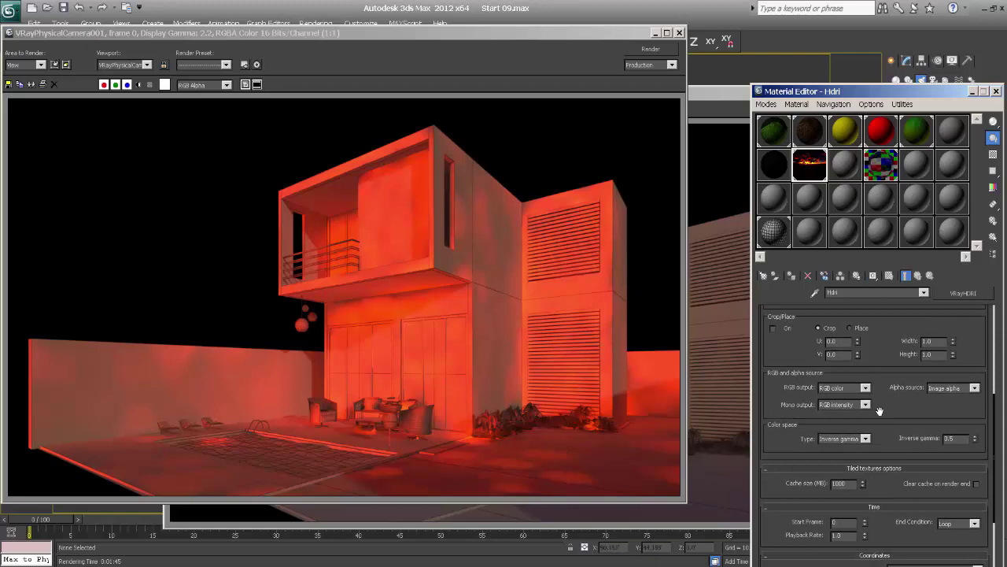
pyautogui.scroll(-1, 875, 409)
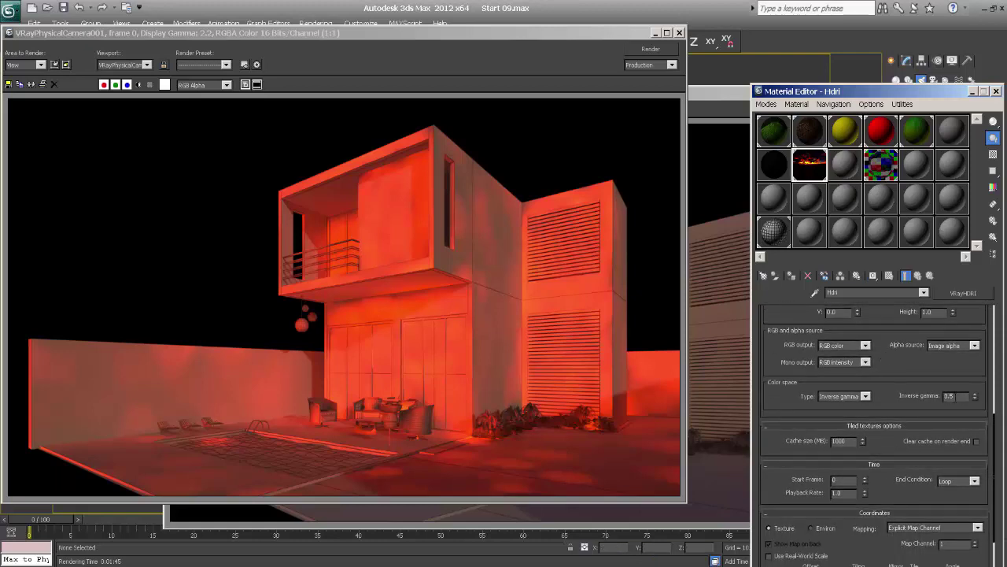
pyautogui.moveTo(906, 365)
pyautogui.mouseDown()
pyautogui.moveTo(904, 502)
pyautogui.moveTo(909, 376)
pyautogui.mouseUp()
pyautogui.moveTo(959, 407); pyautogui.dragTo(920, 400)
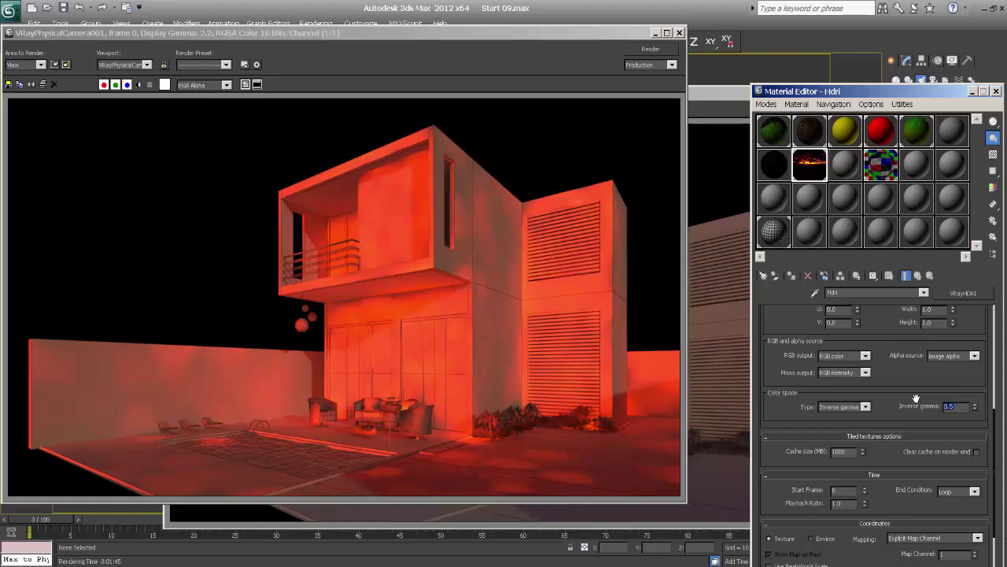
pyautogui.write('1.0')
pyautogui.press('Return')
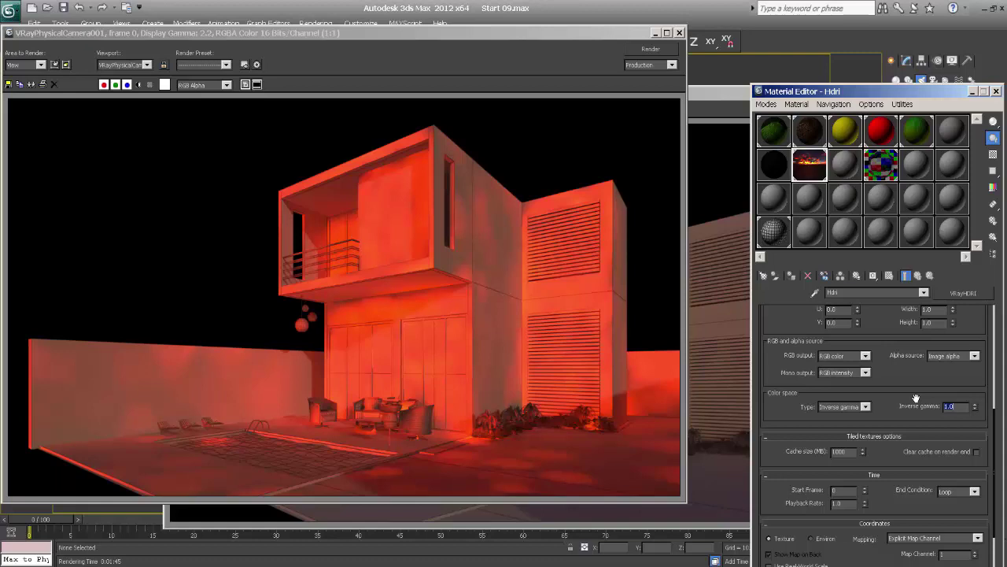
# - Bring the cloned earlier render forward for reference and set the Hdri map's overall multiplier to 25
pyautogui.click(695, 96)
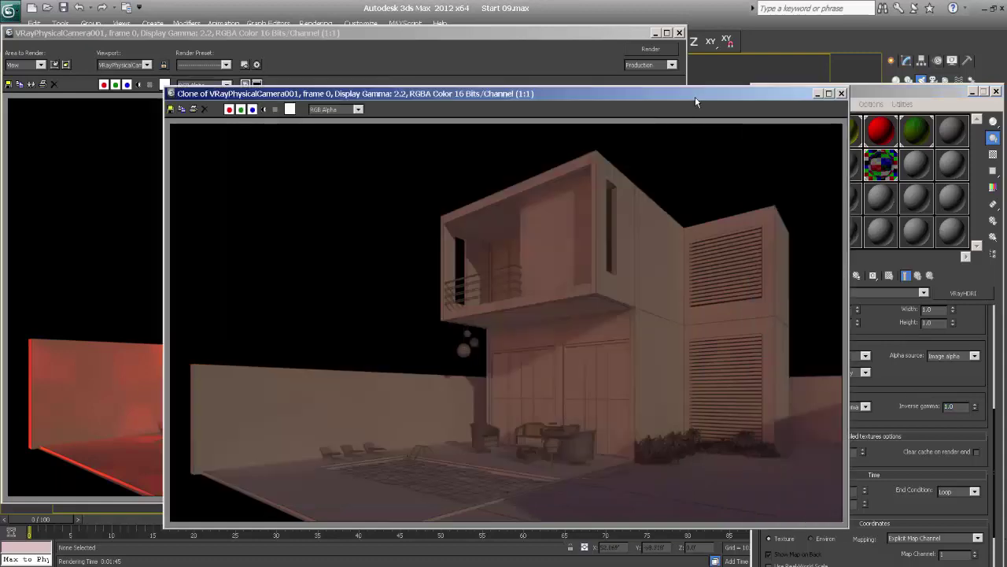
pyautogui.moveTo(683, 93); pyautogui.dragTo(632, 61)
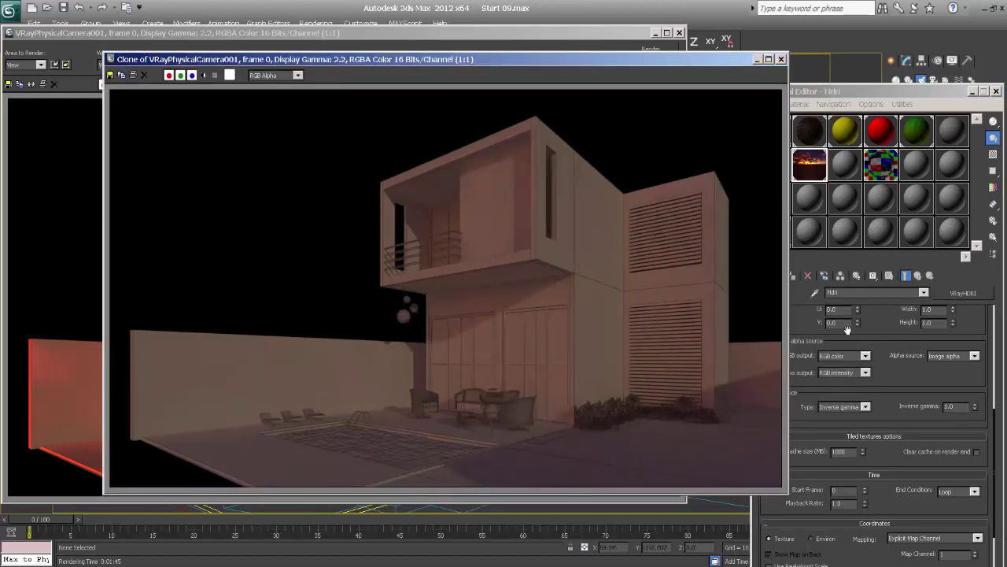
pyautogui.click(877, 320)
pyautogui.scroll(4, 878, 320)
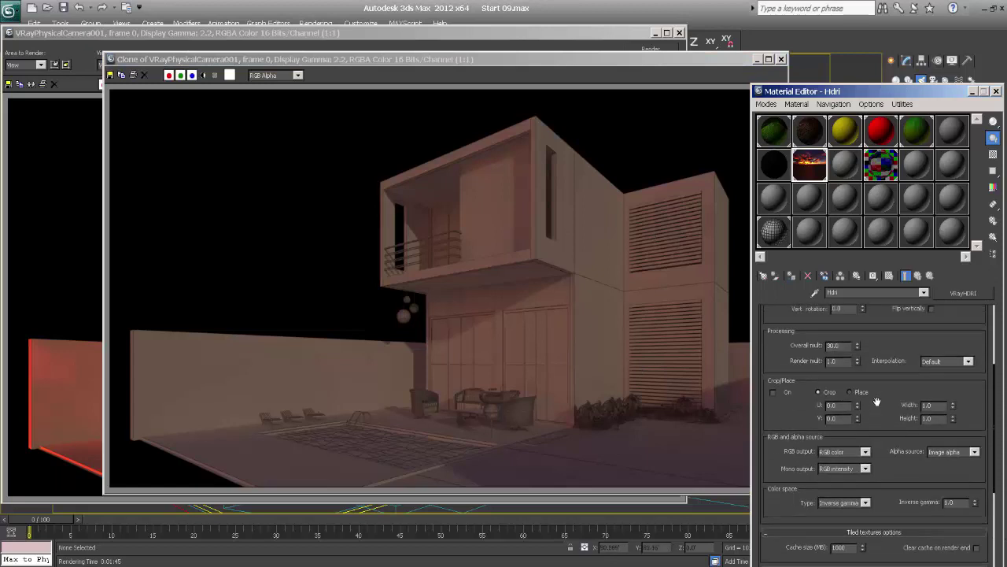
pyautogui.doubleClick(837, 348)
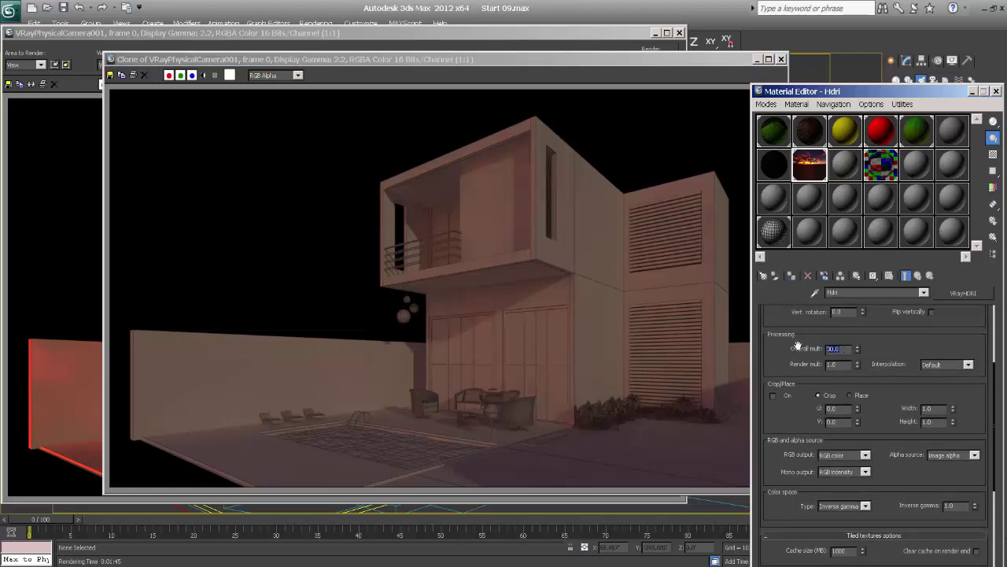
pyautogui.write('25')
pyautogui.press('Return')
# - Close the red render and render the camera view again, placing the result beside the Material Editor to judge the lighting
pyautogui.moveTo(599, 59); pyautogui.dragTo(544, 54)
pyautogui.click(589, 32)
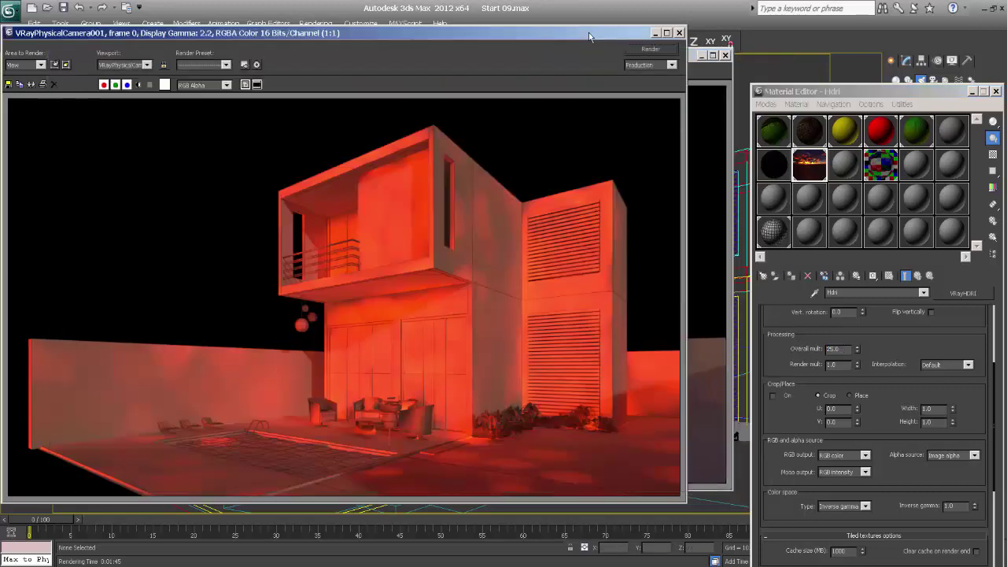
pyautogui.click(679, 33)
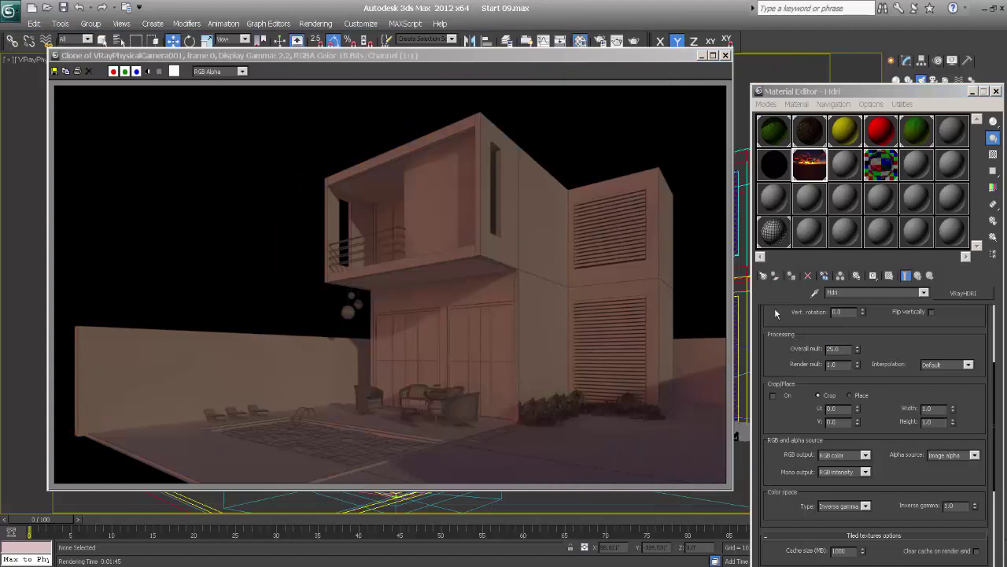
pyautogui.moveTo(886, 340); pyautogui.dragTo(886, 381)
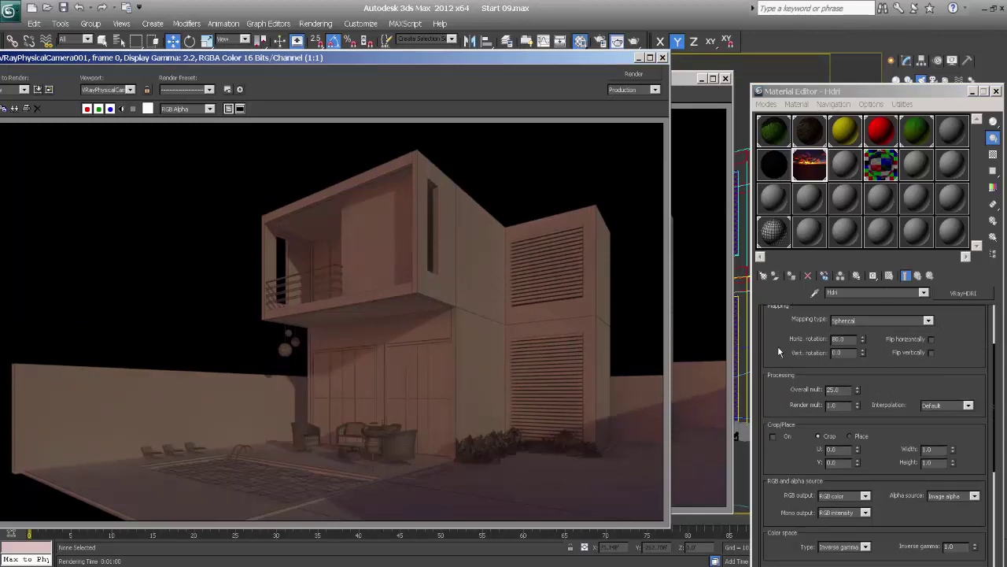
pyautogui.moveTo(780, 352); pyautogui.dragTo(790, 413)
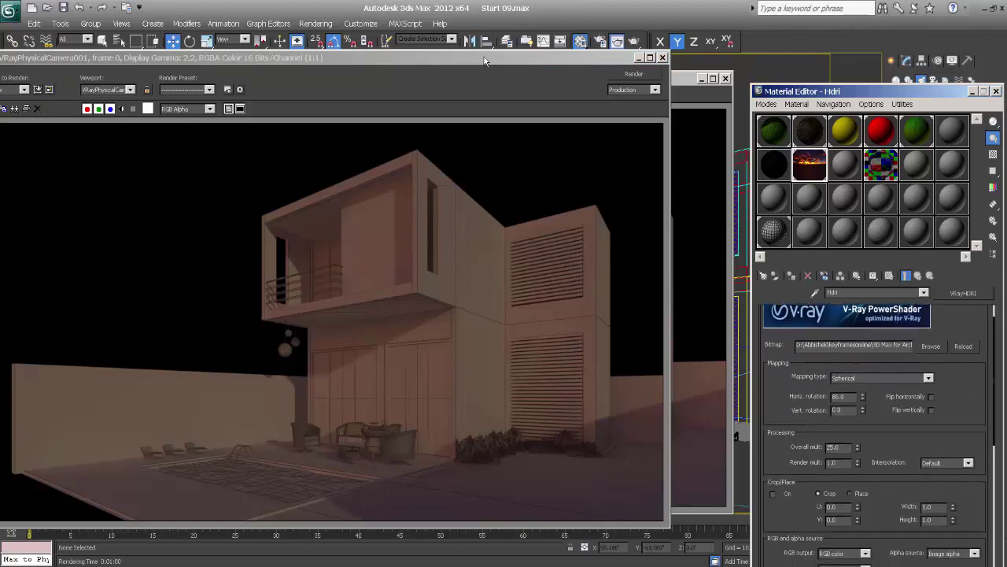
pyautogui.moveTo(487, 60); pyautogui.dragTo(532, 50)
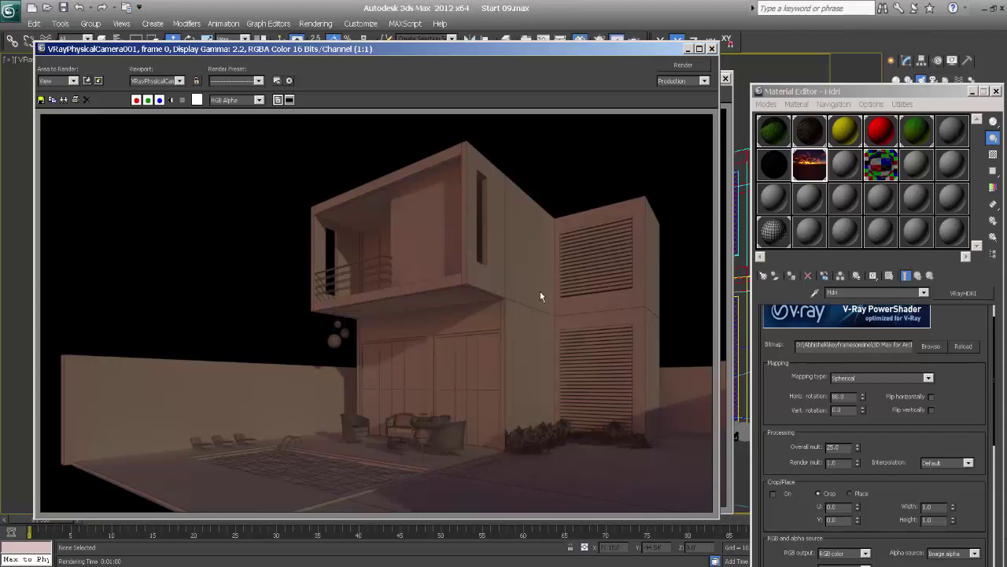
# - Save the scene, then close the Material Editor and move the render window clear of the camera viewport
pyautogui.hotkey('ctrl', 's')
pyautogui.click(996, 91)
pyautogui.moveTo(472, 48); pyautogui.dragTo(407, 46)
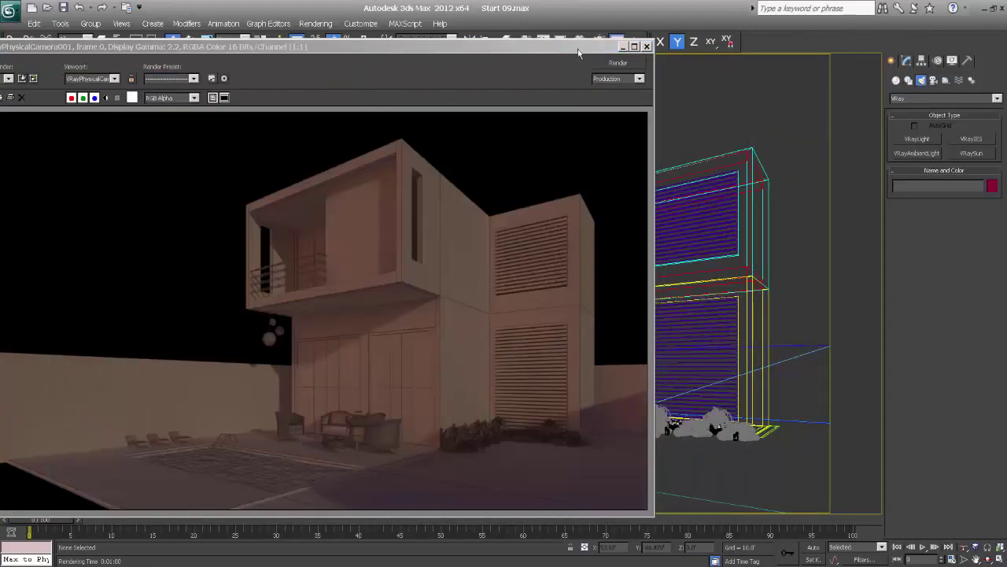
pyautogui.moveTo(579, 49); pyautogui.dragTo(518, 88)
# - Include cameras in the list of scene objects and select VRayPhysicalCamera001 by name
pyautogui.rightClick(634, 123)
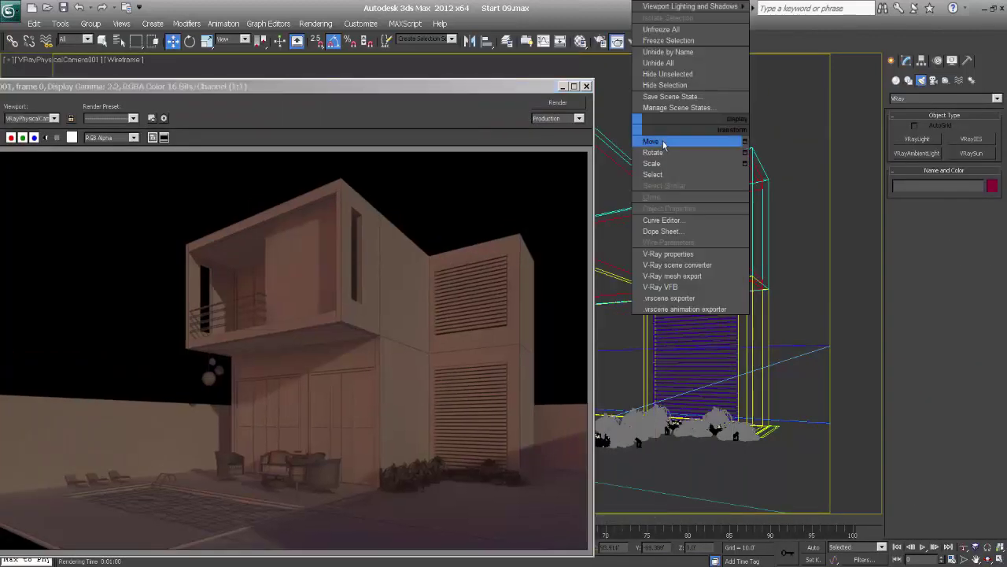
pyautogui.click(663, 140)
pyautogui.press('h')
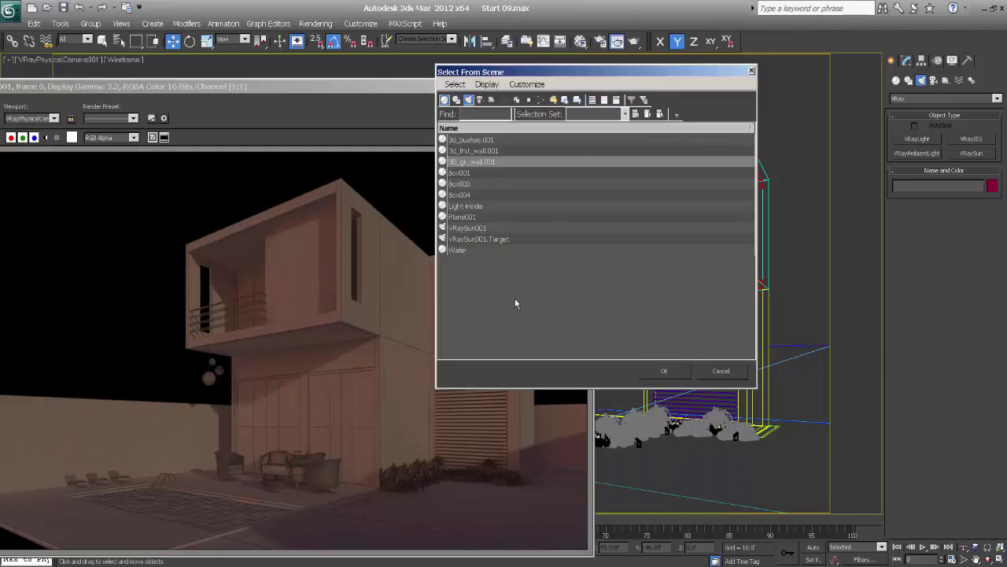
pyautogui.click(468, 240)
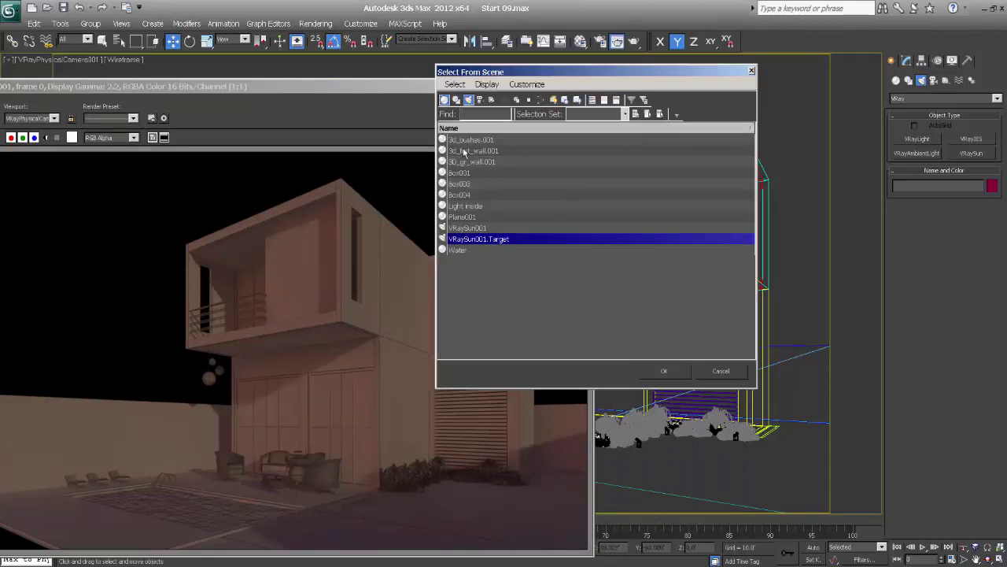
pyautogui.click(481, 101)
pyautogui.click(457, 272)
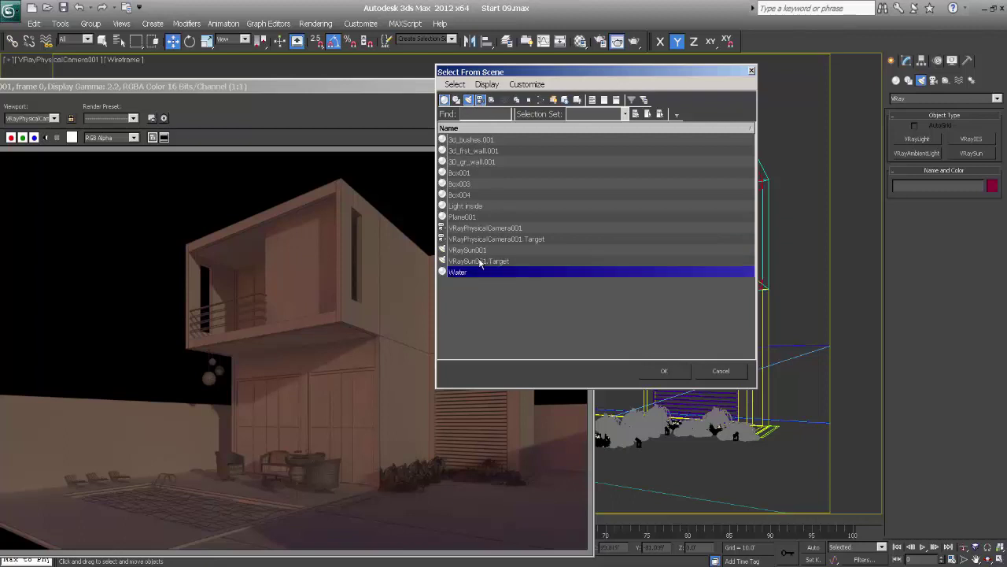
pyautogui.click(500, 239)
pyautogui.click(503, 229)
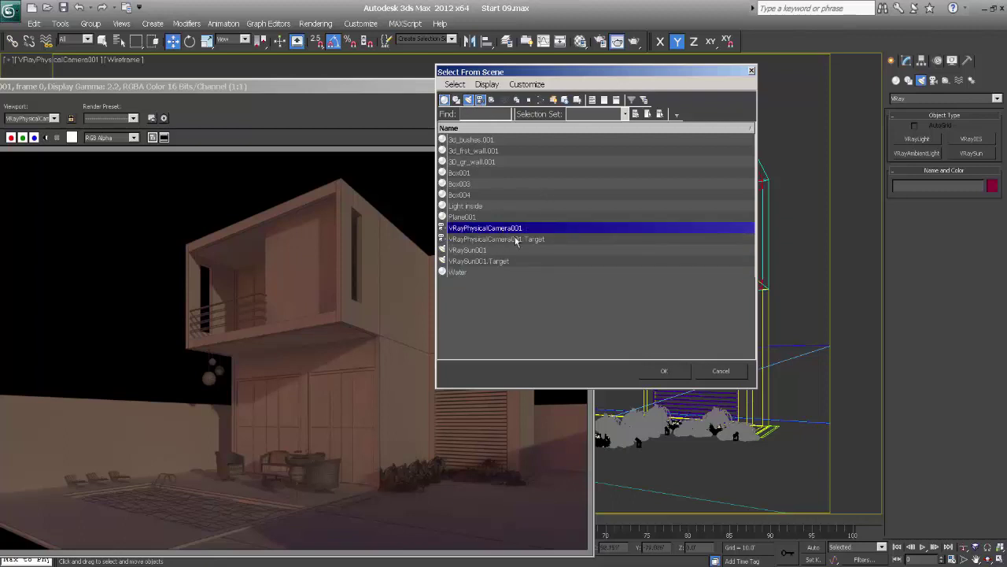
pyautogui.click(661, 370)
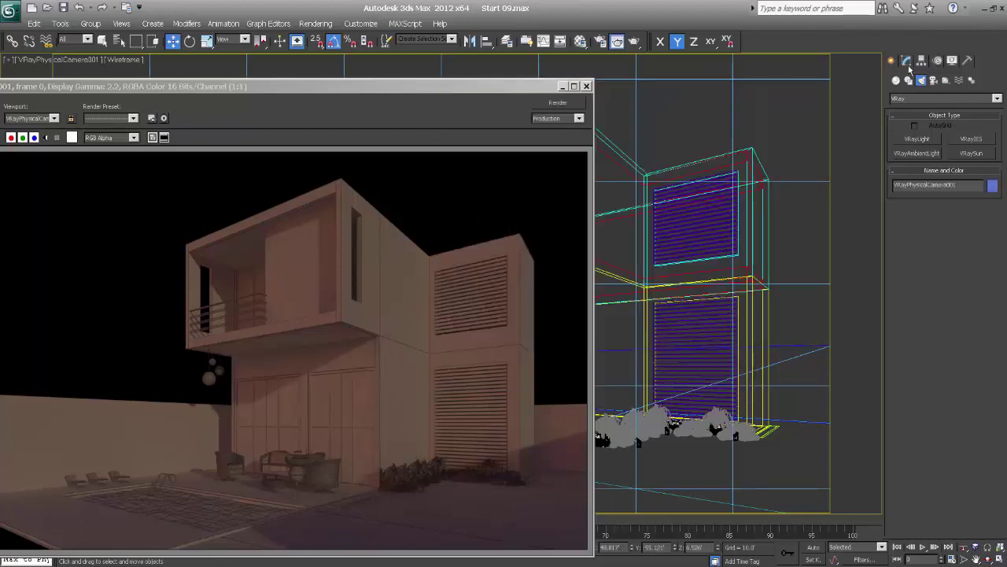
# - Open the selected physical camera's parameters and set its shutter speed to 35
pyautogui.click(909, 63)
pyautogui.scroll(-5, 936, 449)
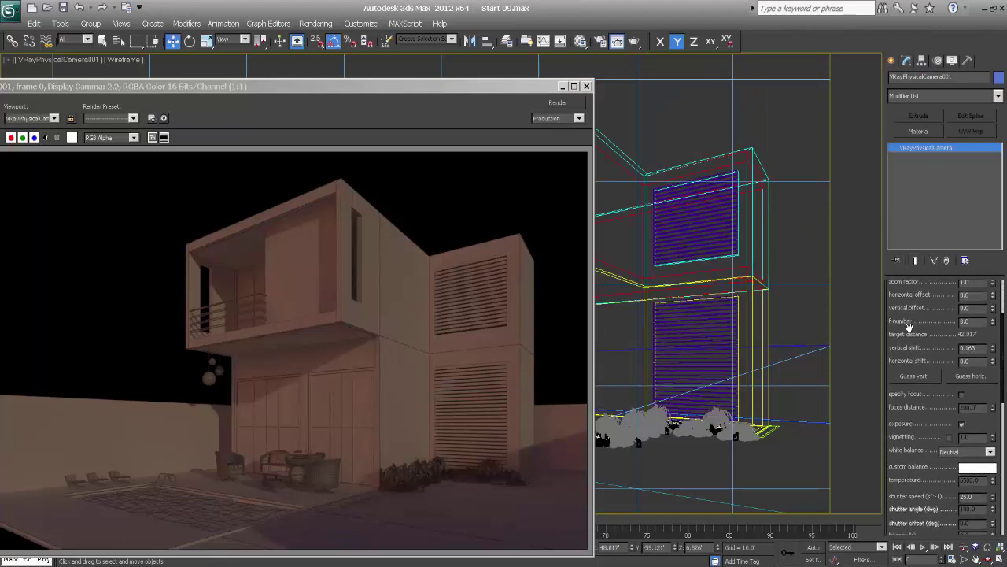
pyautogui.doubleClick(970, 477)
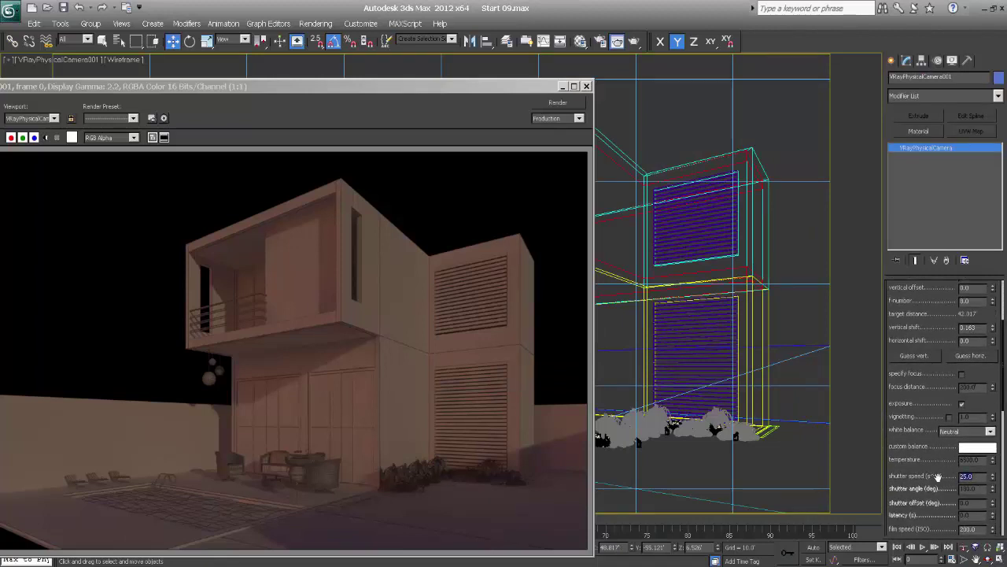
pyautogui.write('35')
pyautogui.press('Return')
# - Raise the camera's shutter speed to 40 and render the view again to compare the exposure with the cloned render
pyautogui.moveTo(494, 89); pyautogui.dragTo(583, 54)
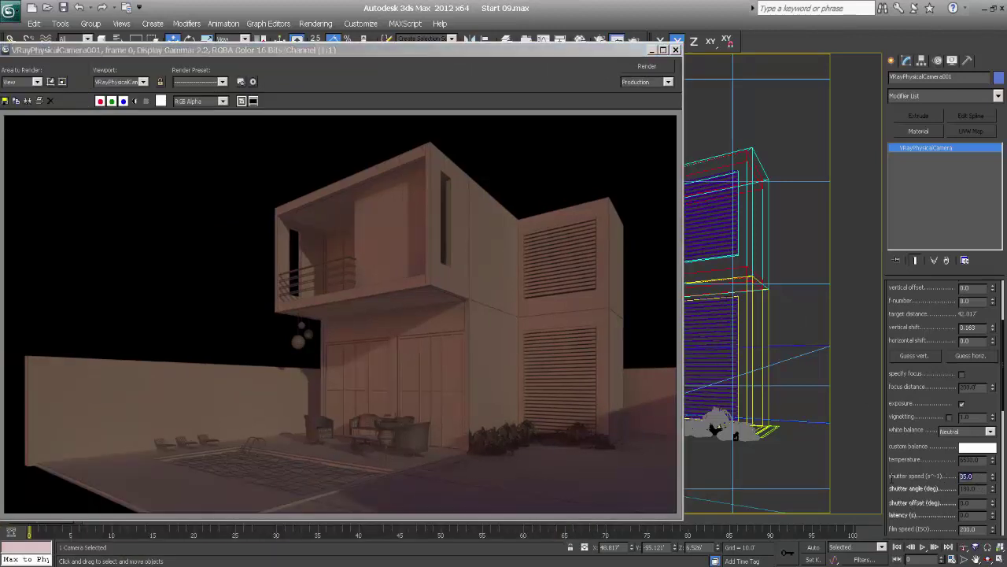
pyautogui.write('40')
pyautogui.press('Return')
pyautogui.moveTo(508, 54); pyautogui.dragTo(559, 73)
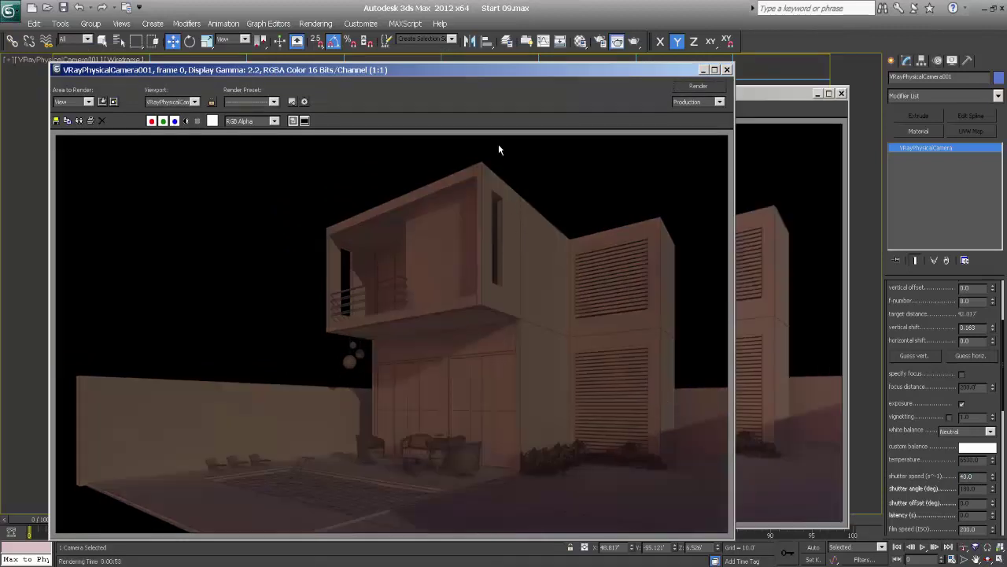
pyautogui.moveTo(496, 69); pyautogui.dragTo(526, 42)
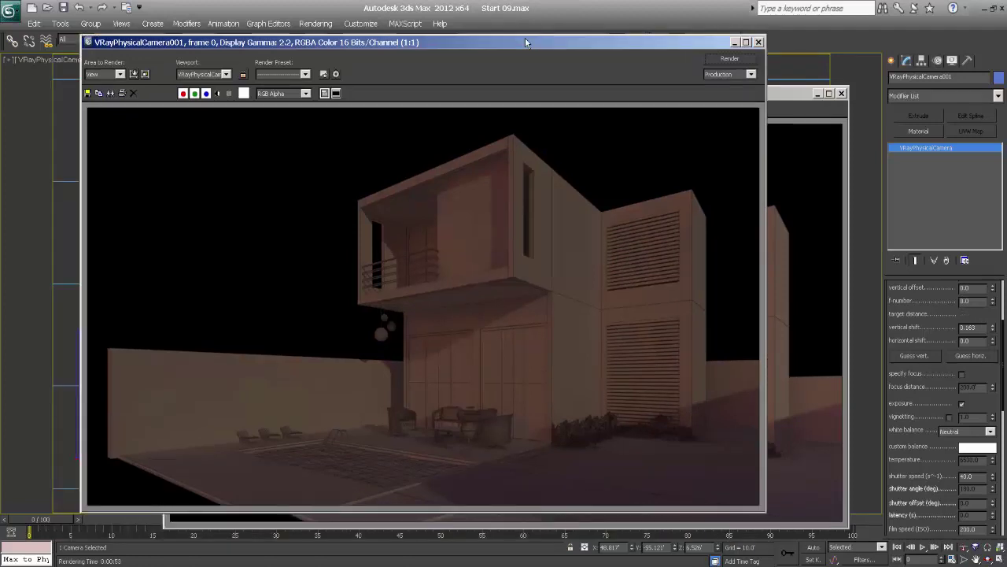